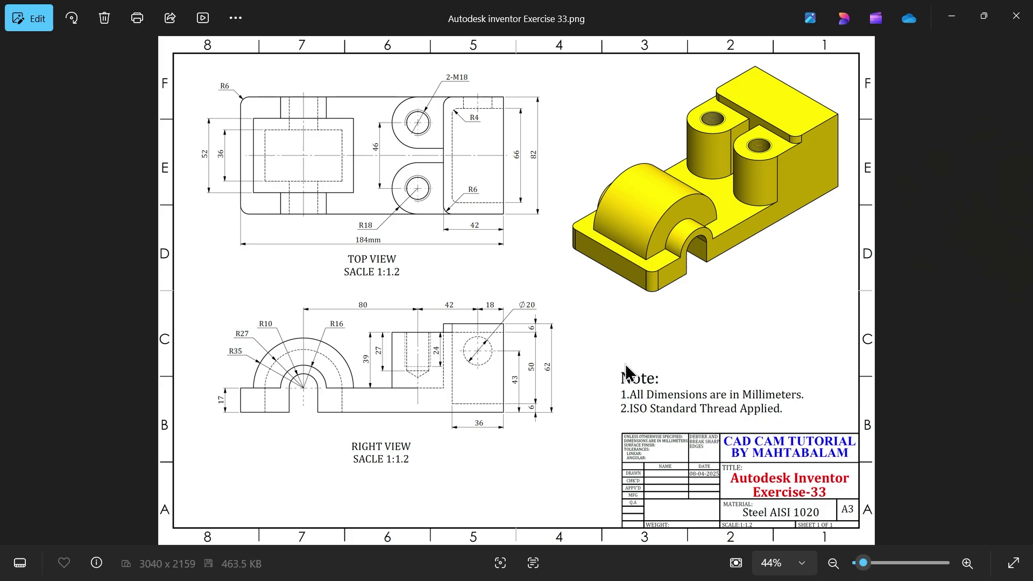
Step: Examine the top, right and isometric views of the Exercise 33 drawing for the part's shape and dimensions
scroll(446, 221, "up", 1)
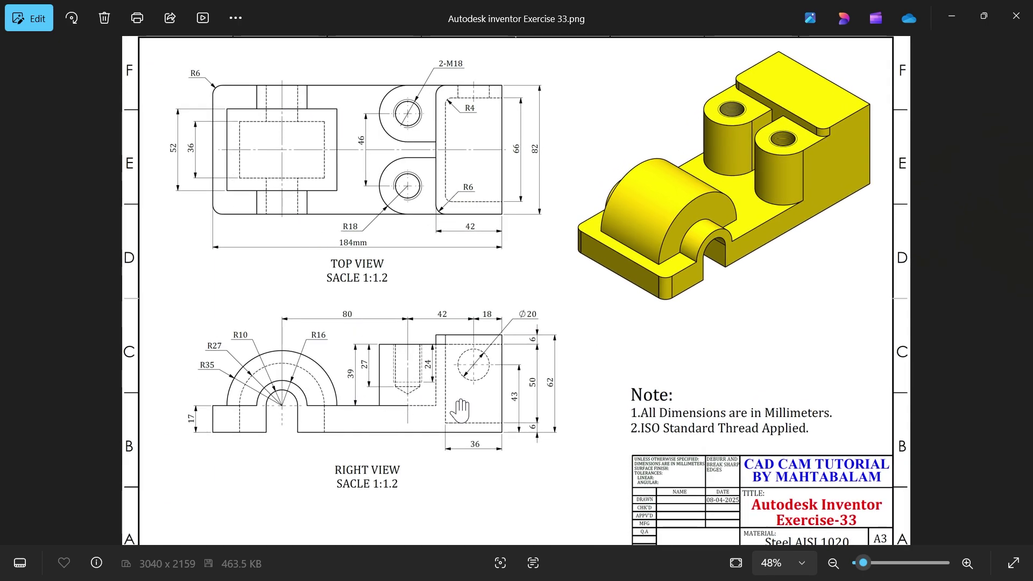
scroll(504, 380, "up", 2)
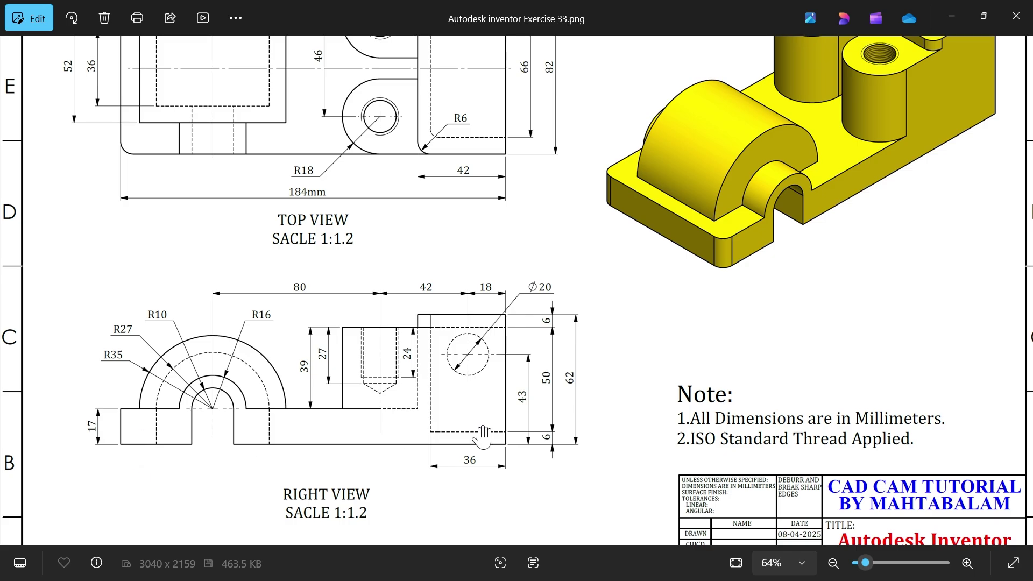
left_click_drag(318, 222, 318, 317)
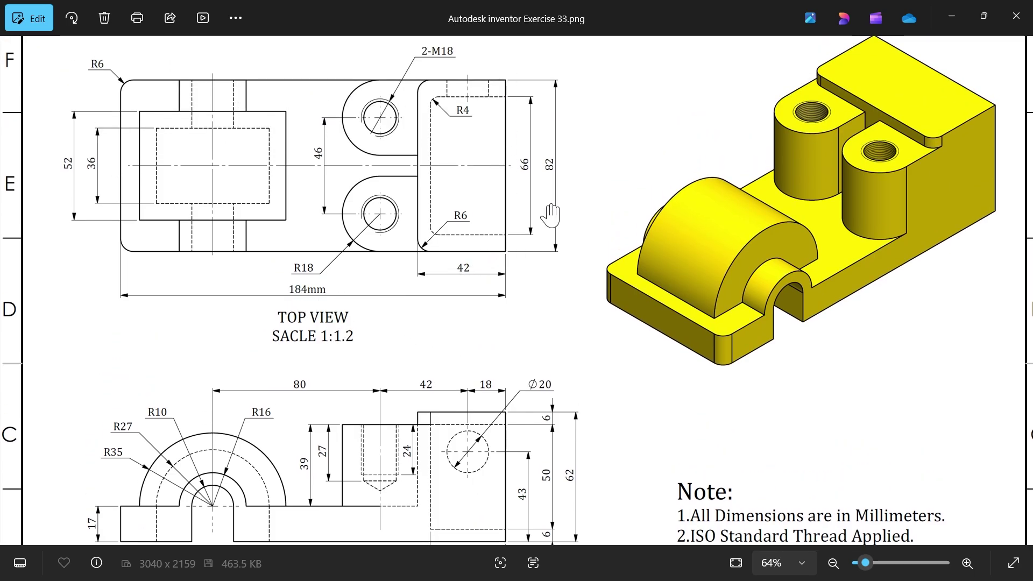
left_click_drag(533, 318, 538, 184)
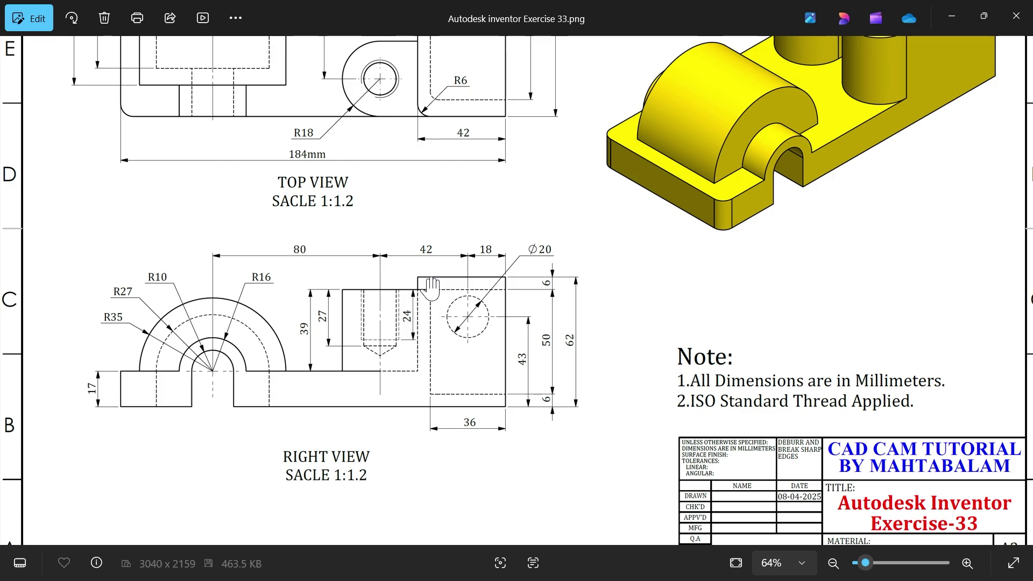
left_click_drag(431, 286, 425, 372)
left_click_drag(463, 237, 457, 271)
left_click_drag(454, 336, 471, 240)
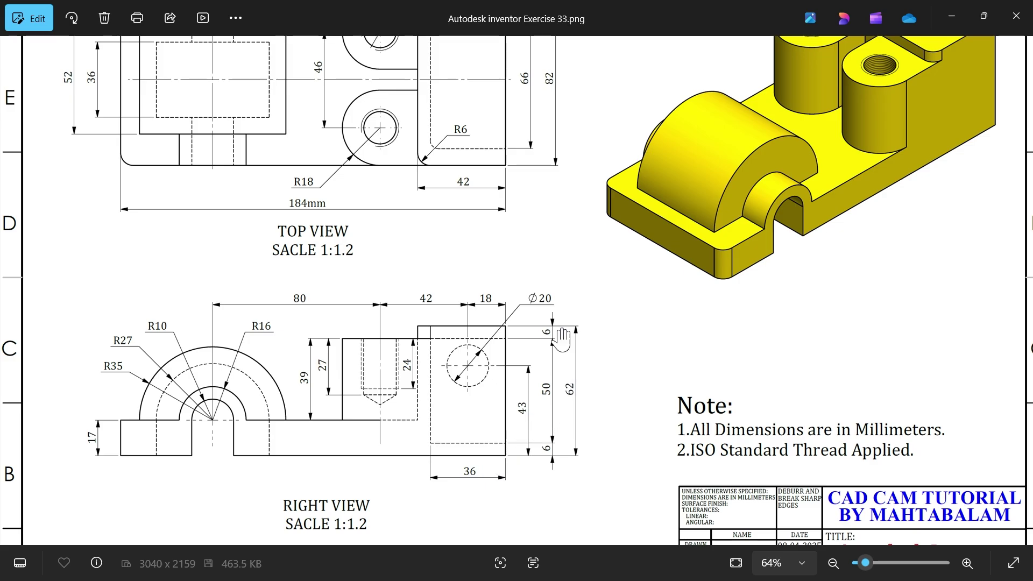
left_click_drag(556, 289, 556, 345)
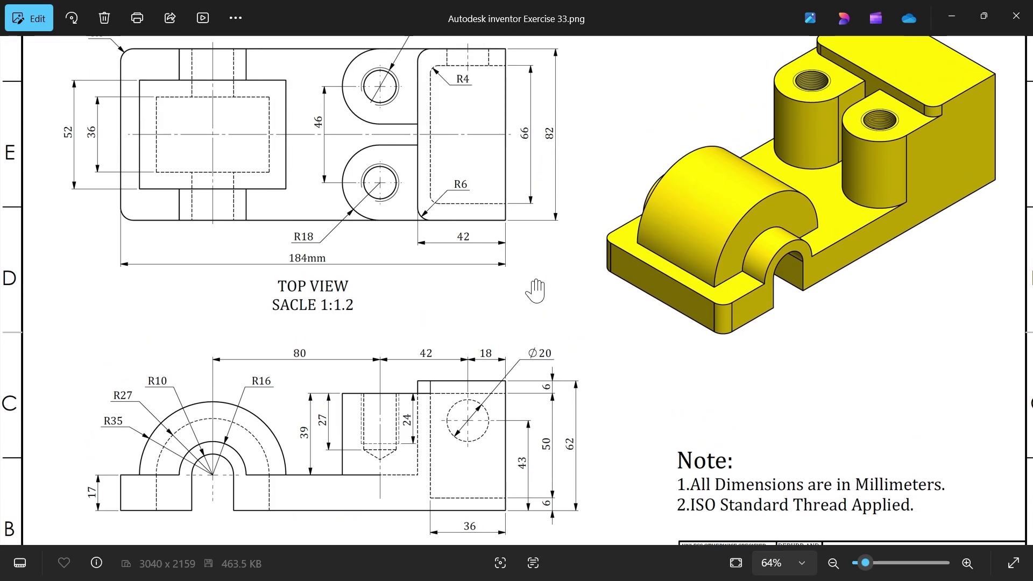
left_click_drag(417, 340, 420, 314)
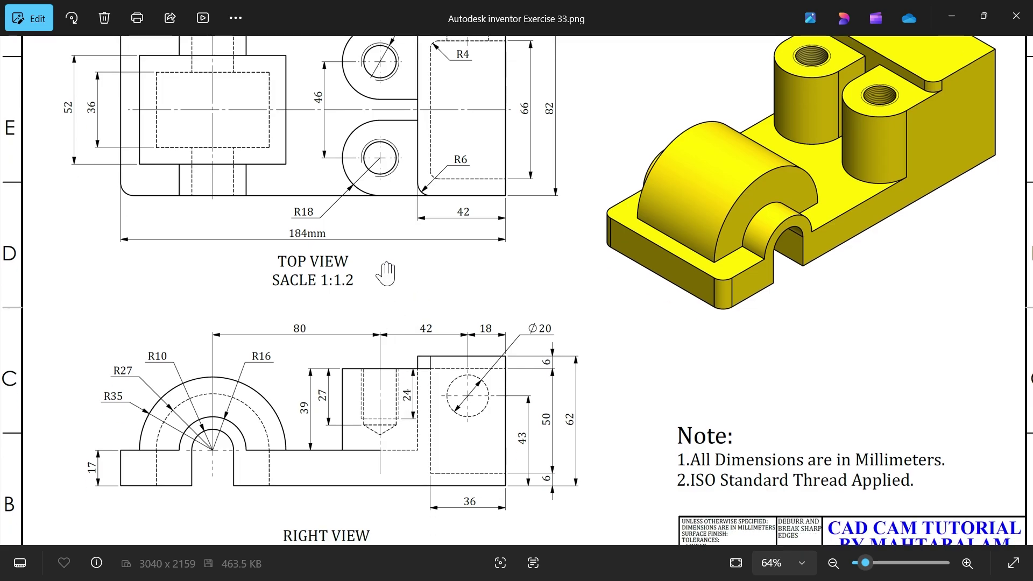
left_click_drag(386, 213, 384, 313)
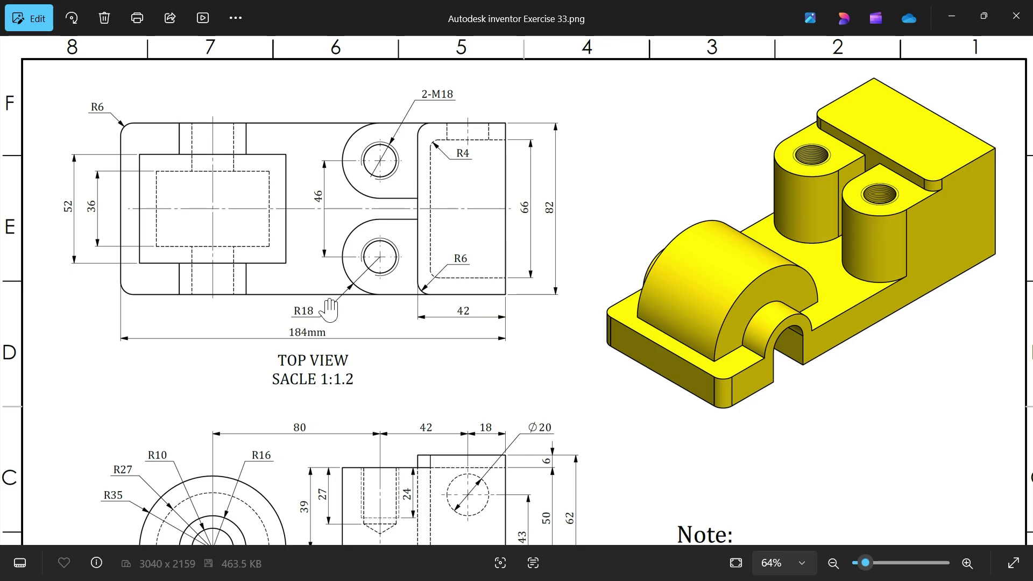
left_click_drag(398, 273, 397, 207)
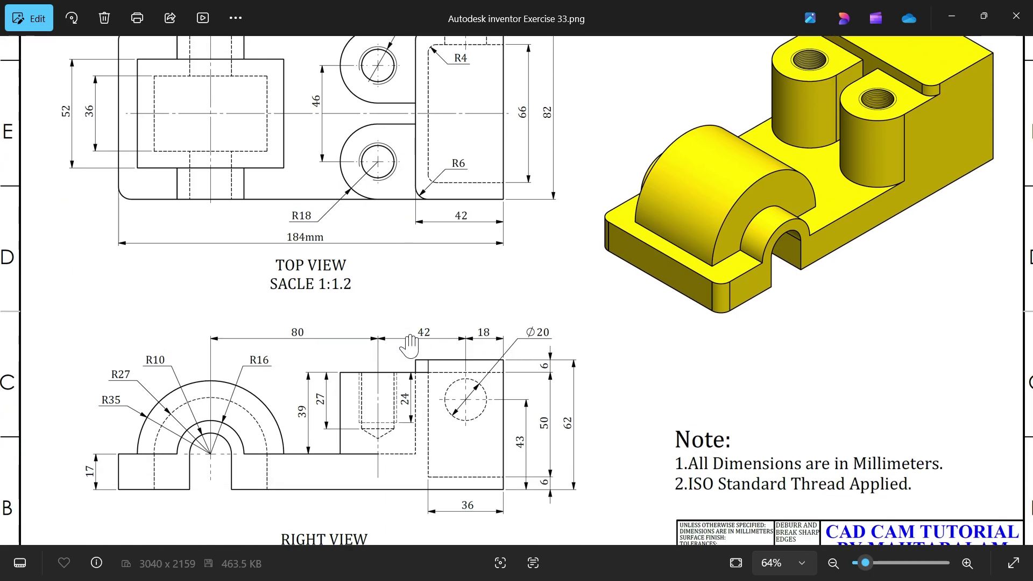
scroll(420, 289, "up", 1)
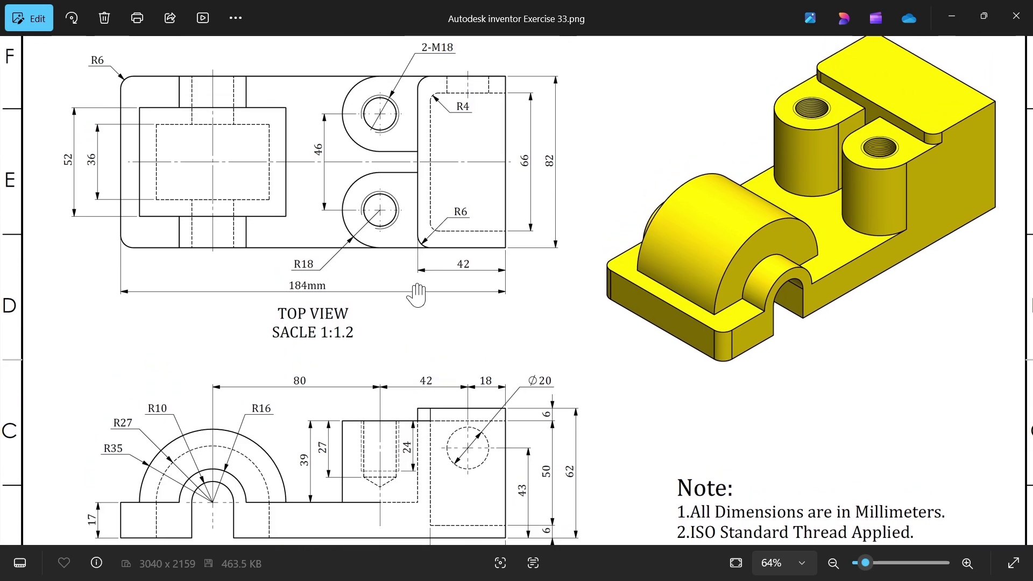
left_click_drag(370, 237, 373, 284)
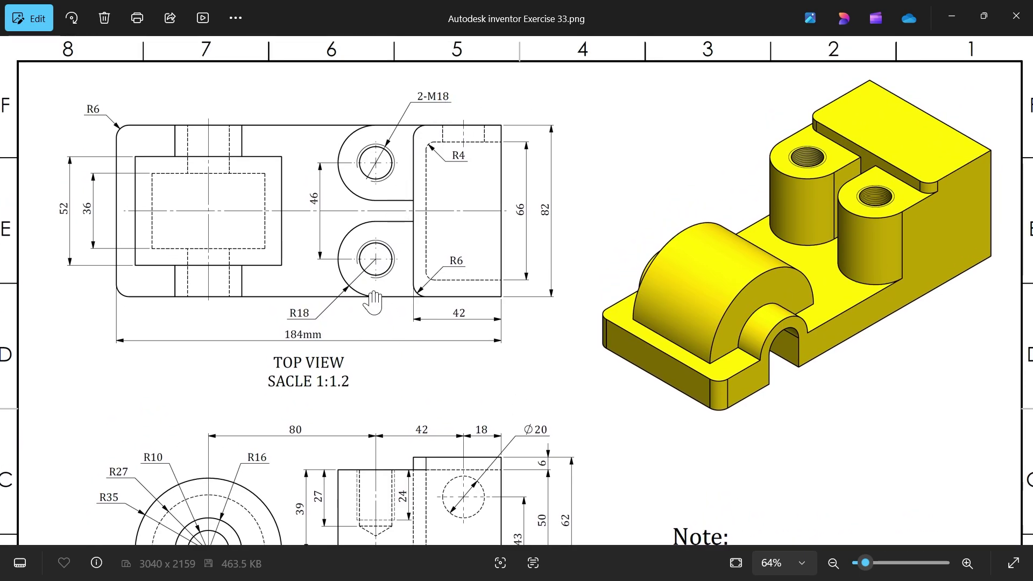
scroll(369, 295, "down", 3)
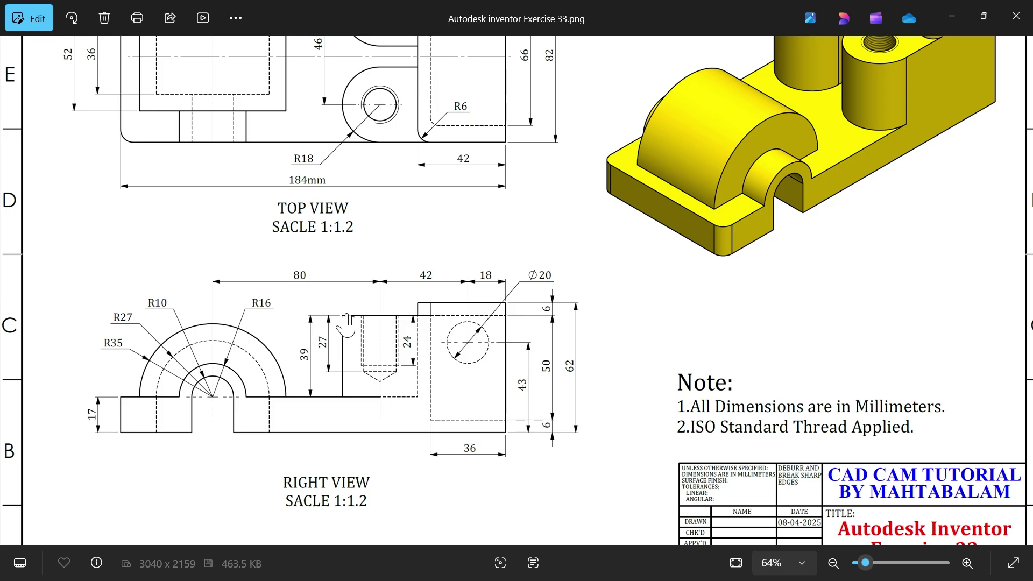
left_click_drag(345, 326, 343, 443)
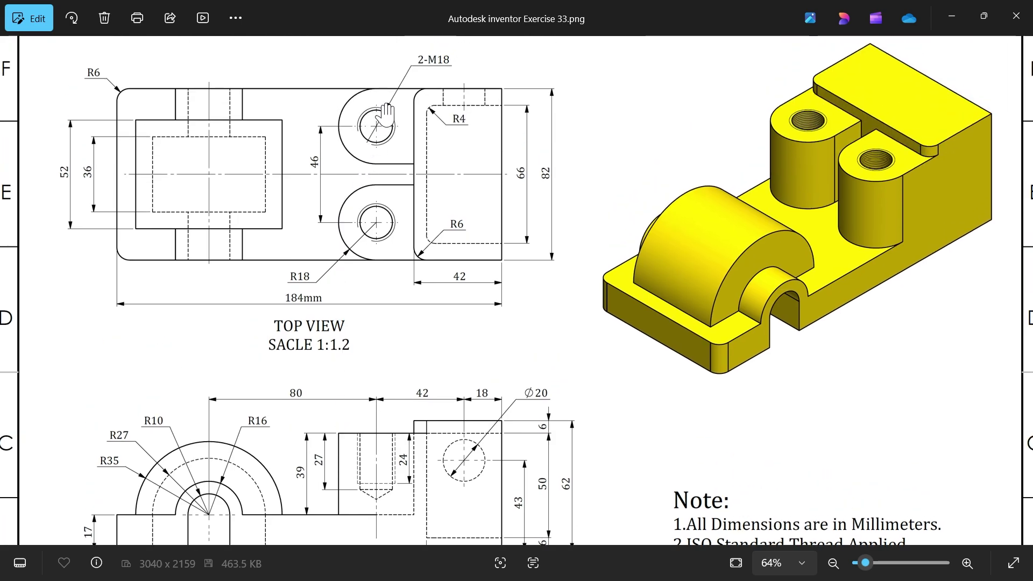
Step: Switch to Autodesk Inventor and create a new metric part from the Standard (mm).ipt template
left_click(955, 20)
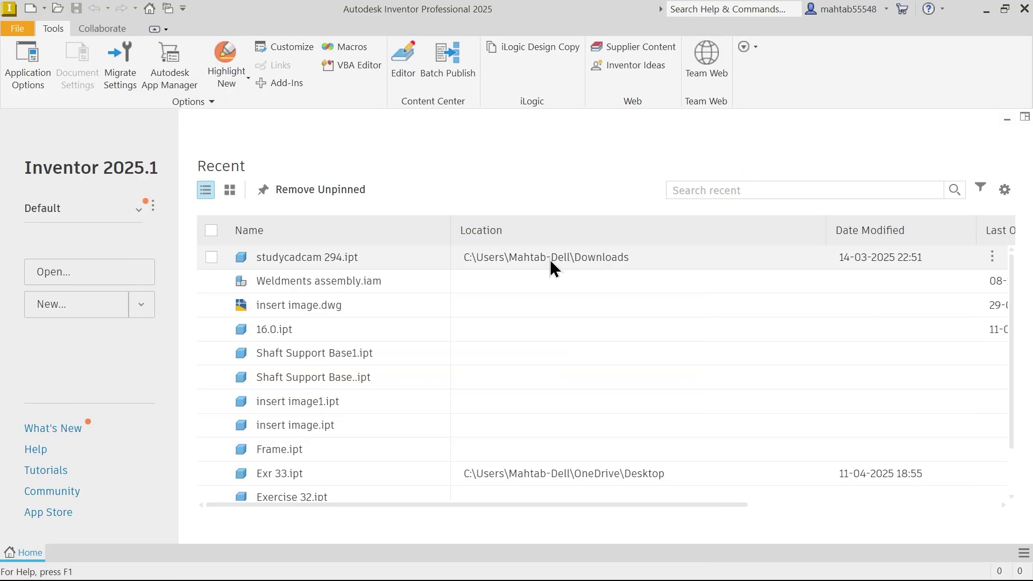
left_click(57, 303)
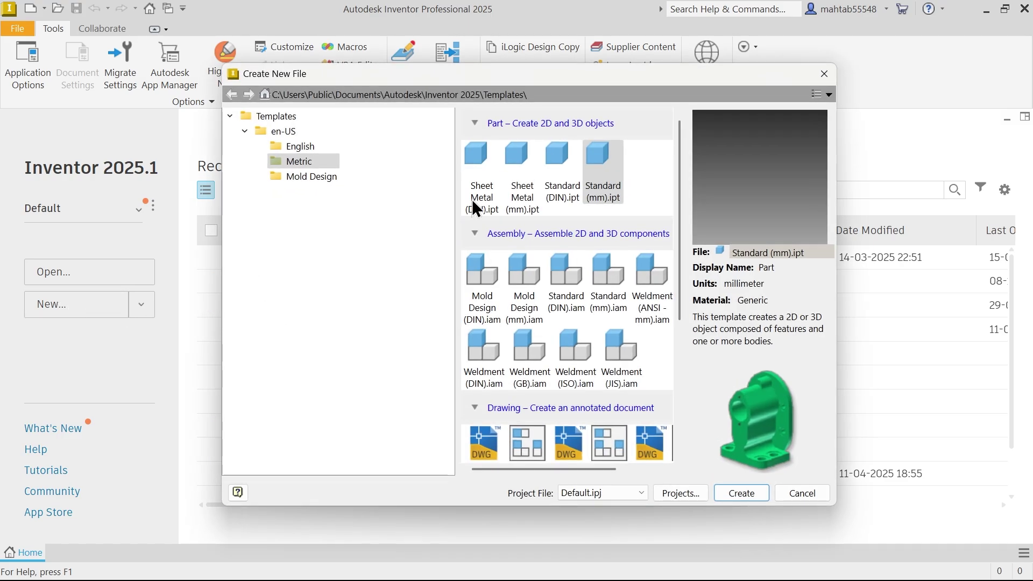
left_click(595, 177)
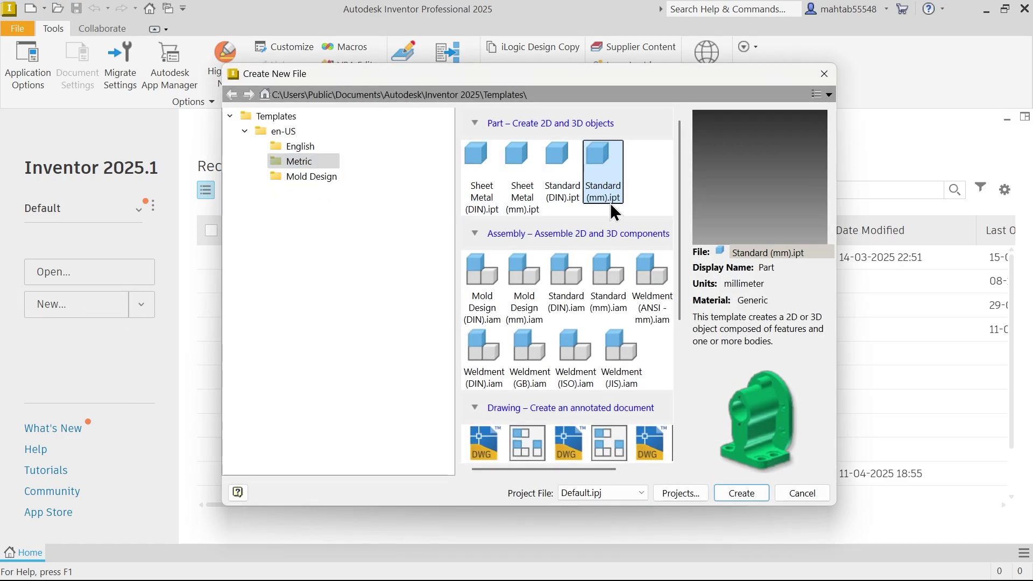
left_click(731, 491)
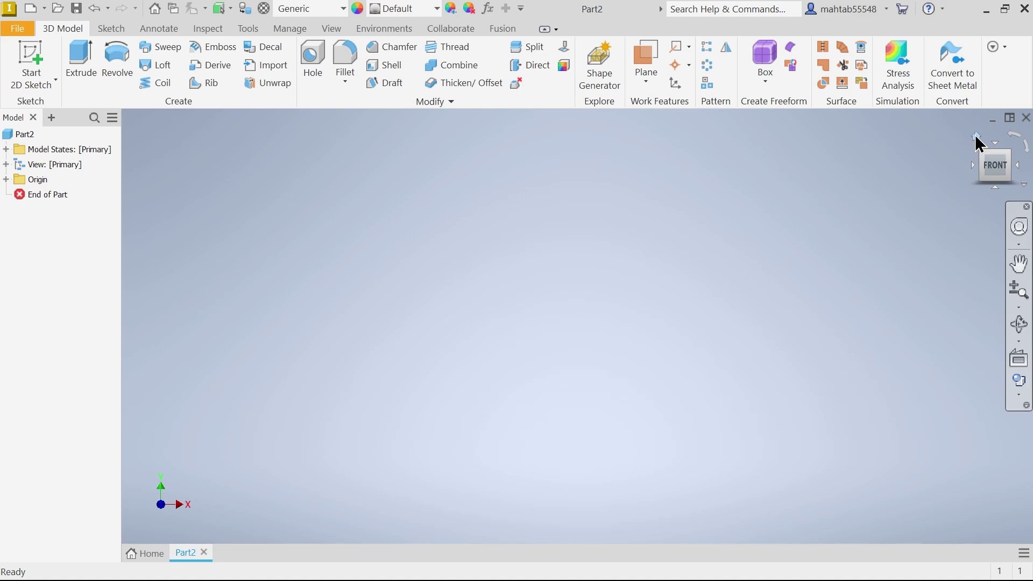
Step: Expand the origin geometry and start a 2D sketch on the YZ plane
left_click(976, 136)
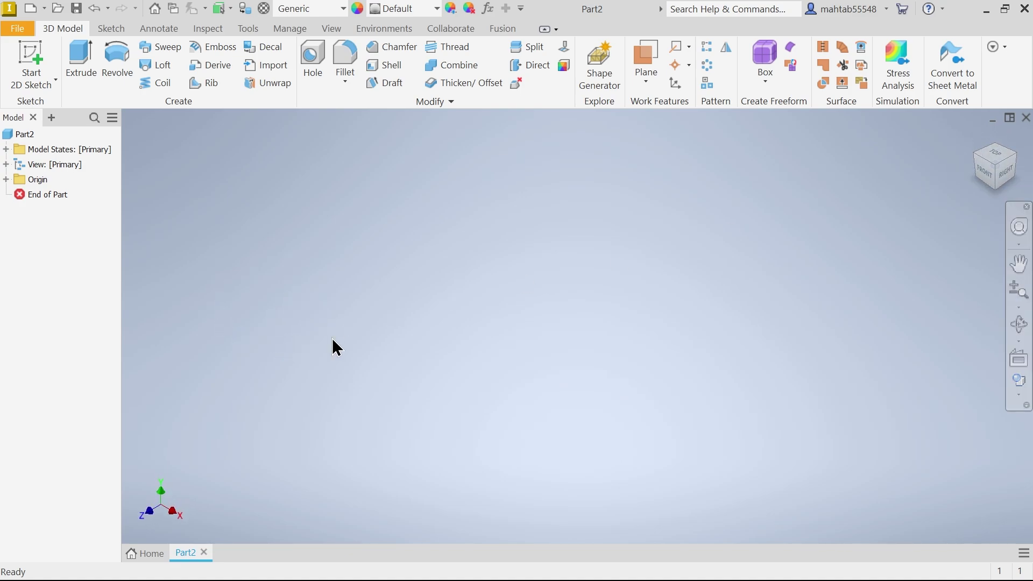
left_click(7, 180)
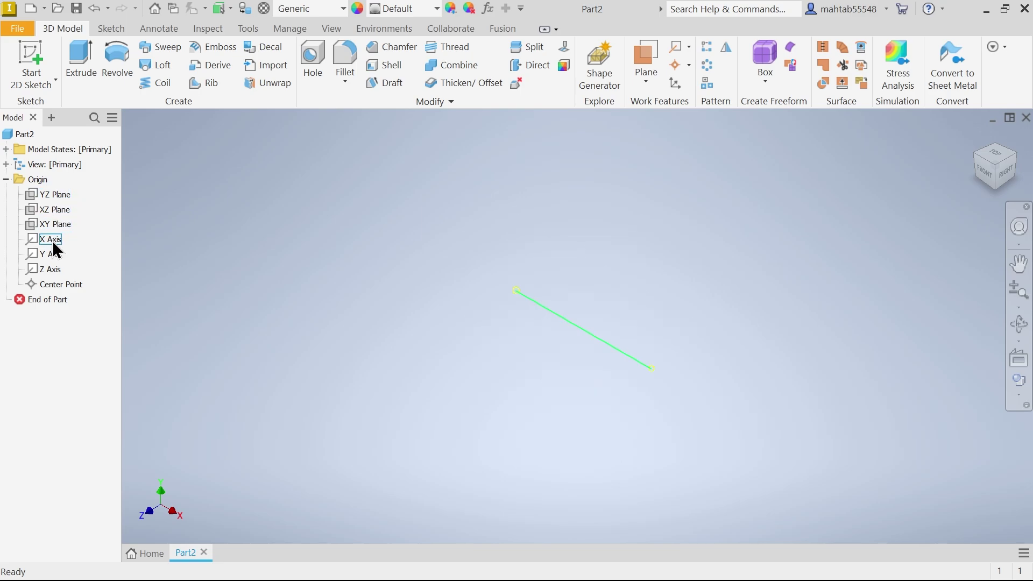
left_click(31, 56)
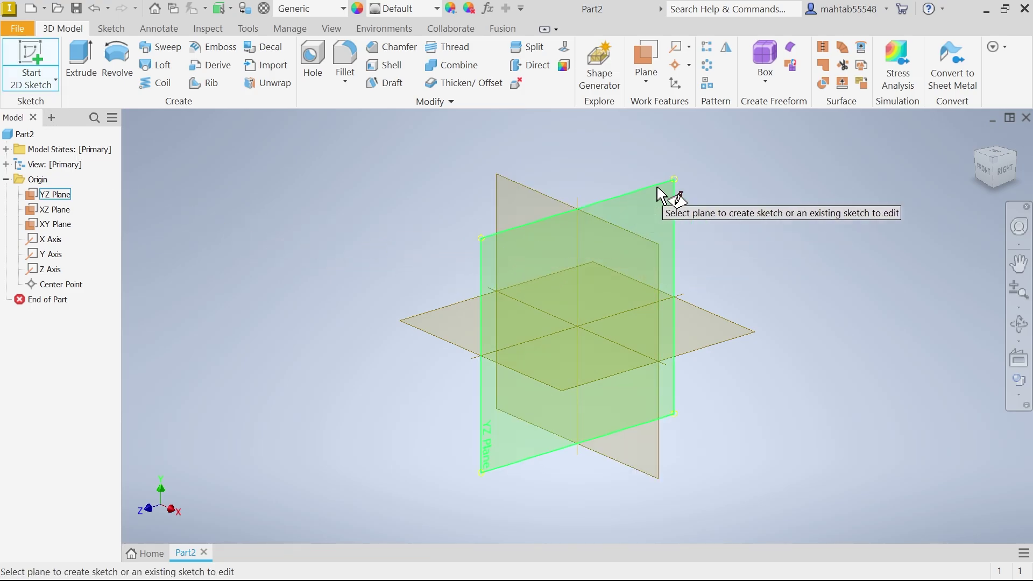
left_click(976, 137)
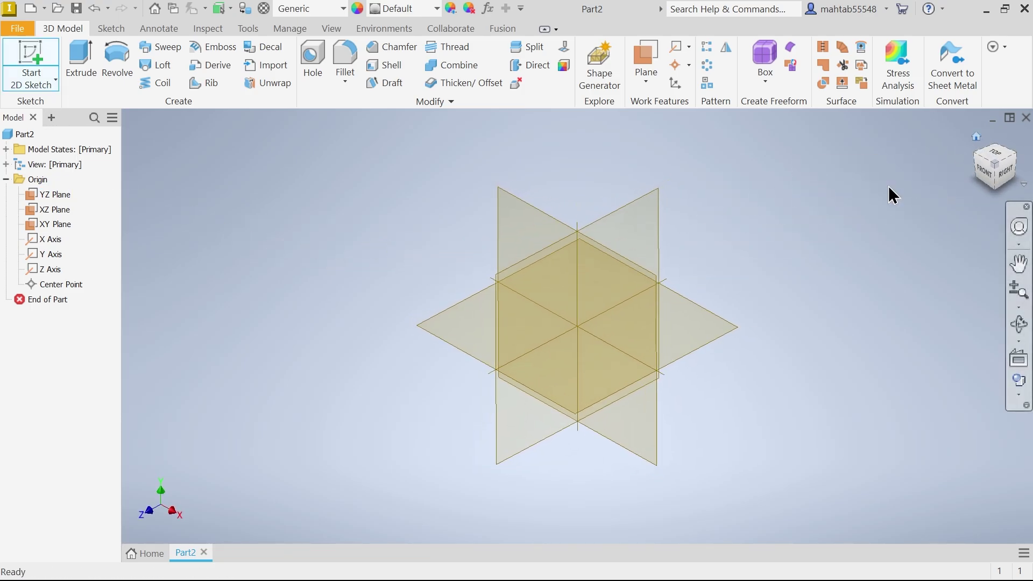
left_click(650, 237)
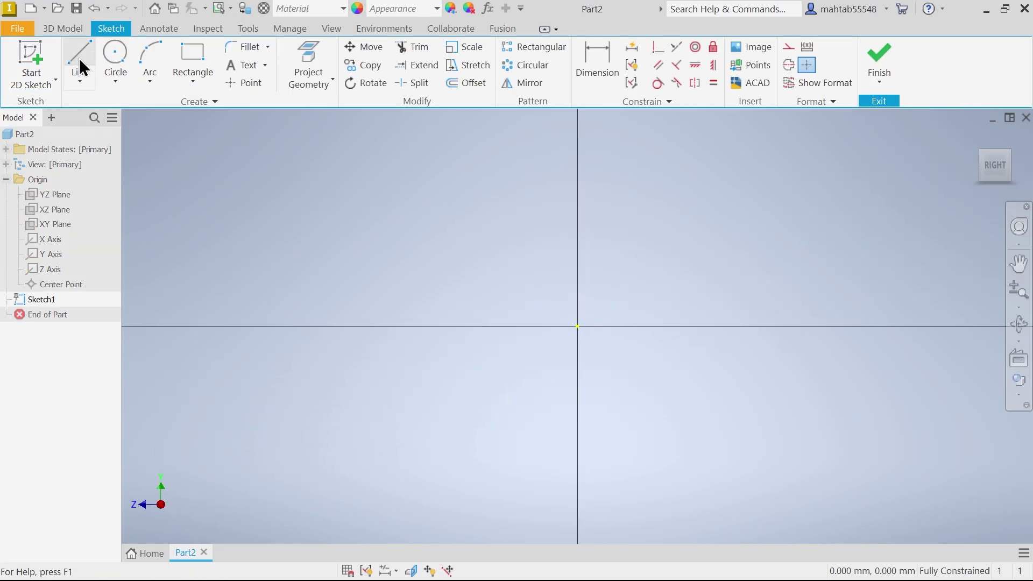
Step: Sketch a closed L-shaped line profile from the origin, about 27 mm long and about 14 mm high at the raised far end
left_click(80, 64)
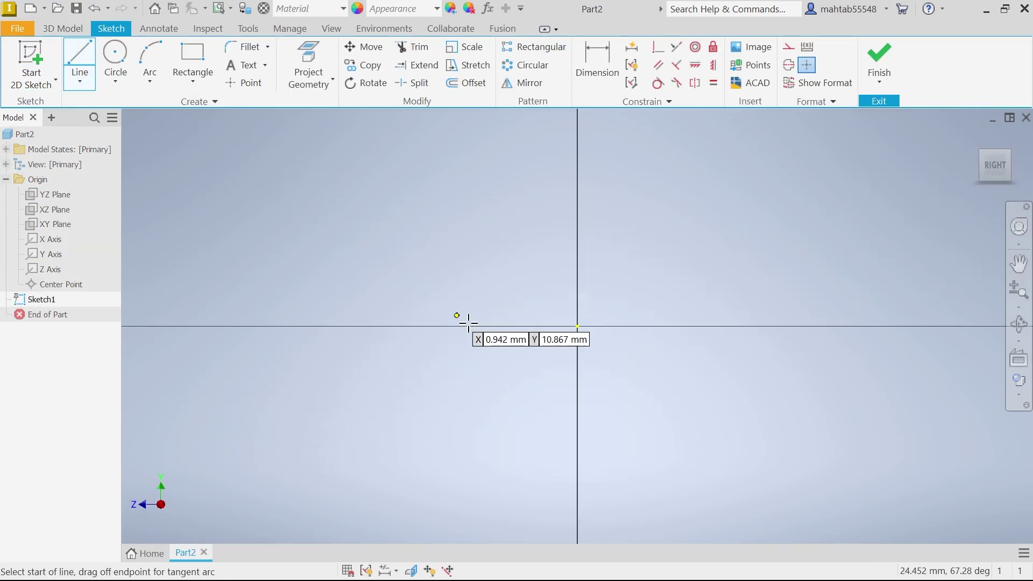
left_click(577, 326)
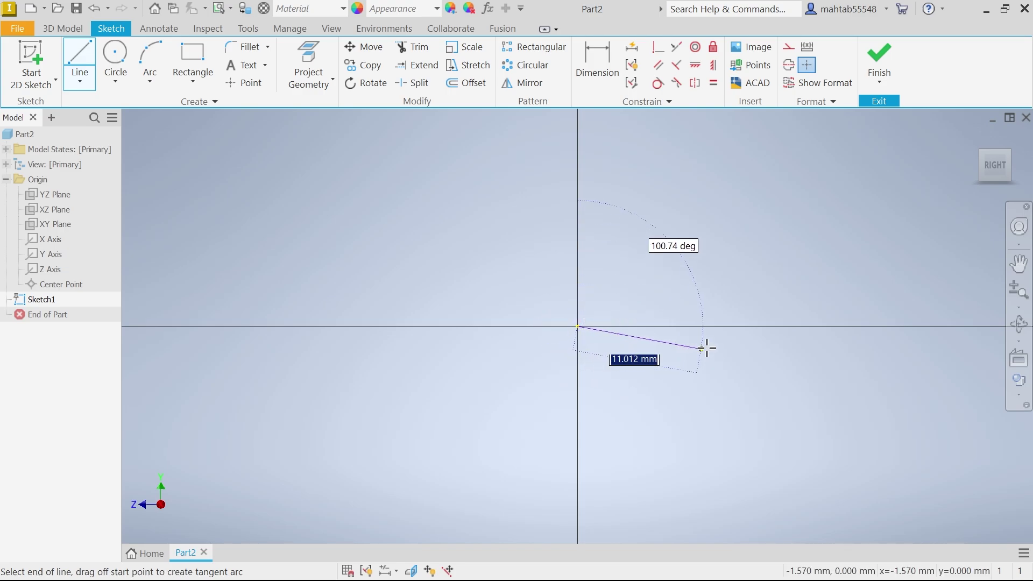
left_click(877, 325)
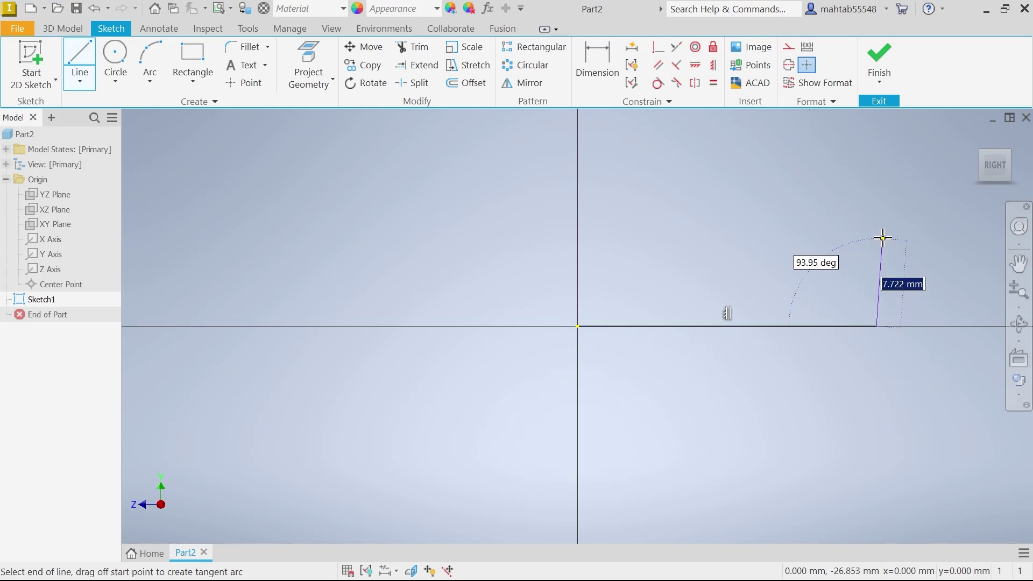
left_click(876, 171)
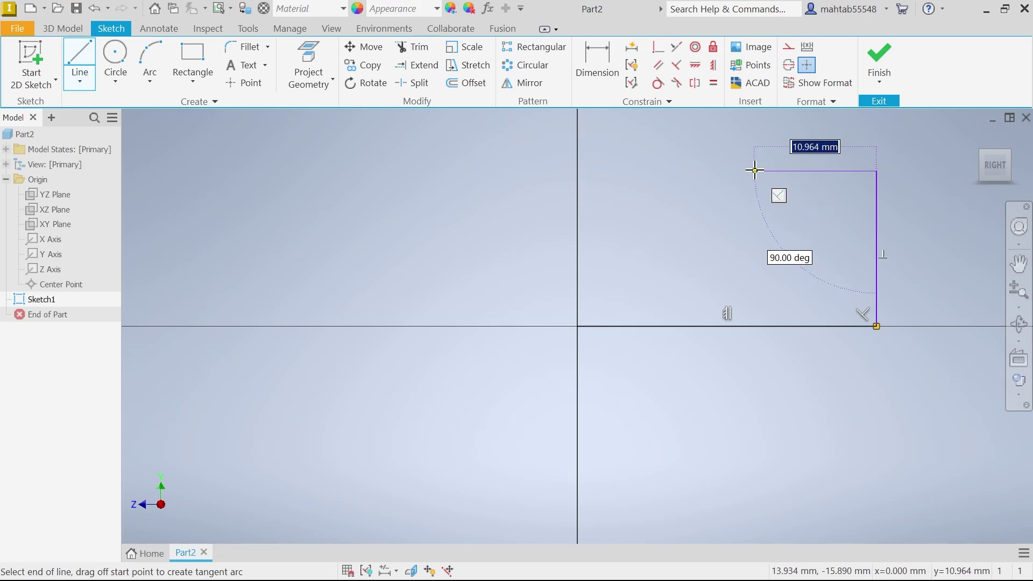
left_click(755, 172)
left_click(755, 266)
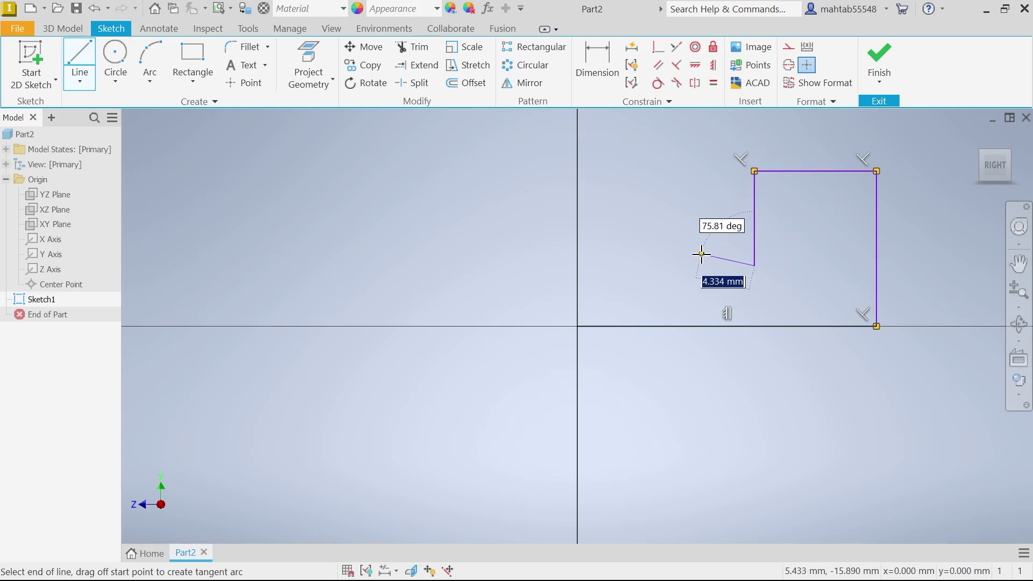
left_click(578, 266)
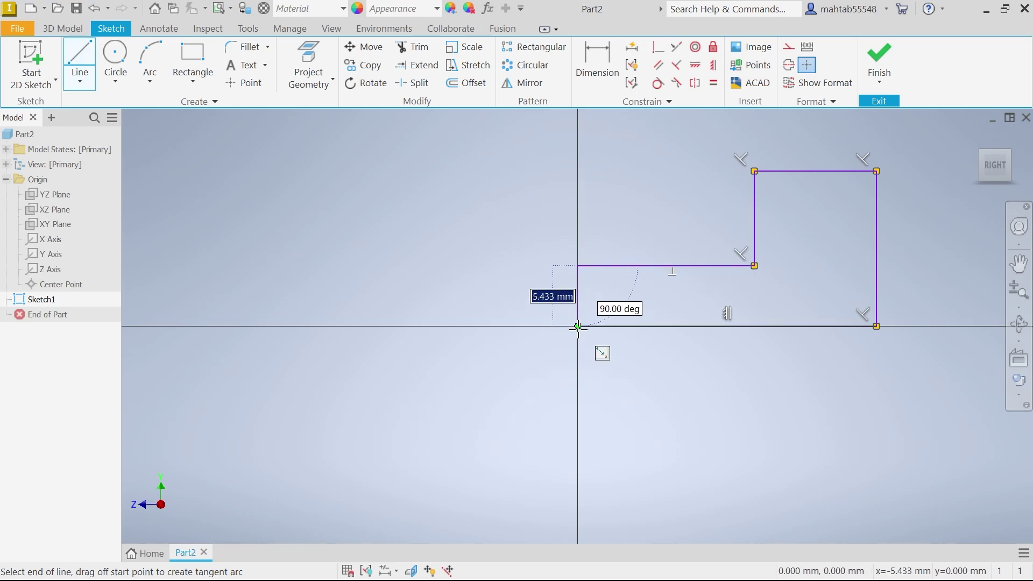
left_click(578, 326)
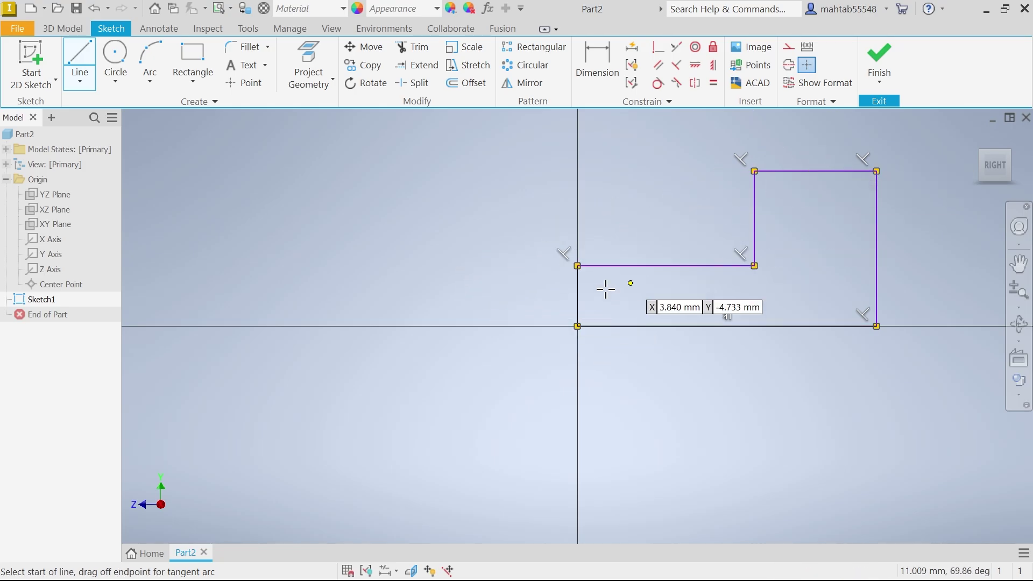
right_click(424, 270)
left_click(486, 277)
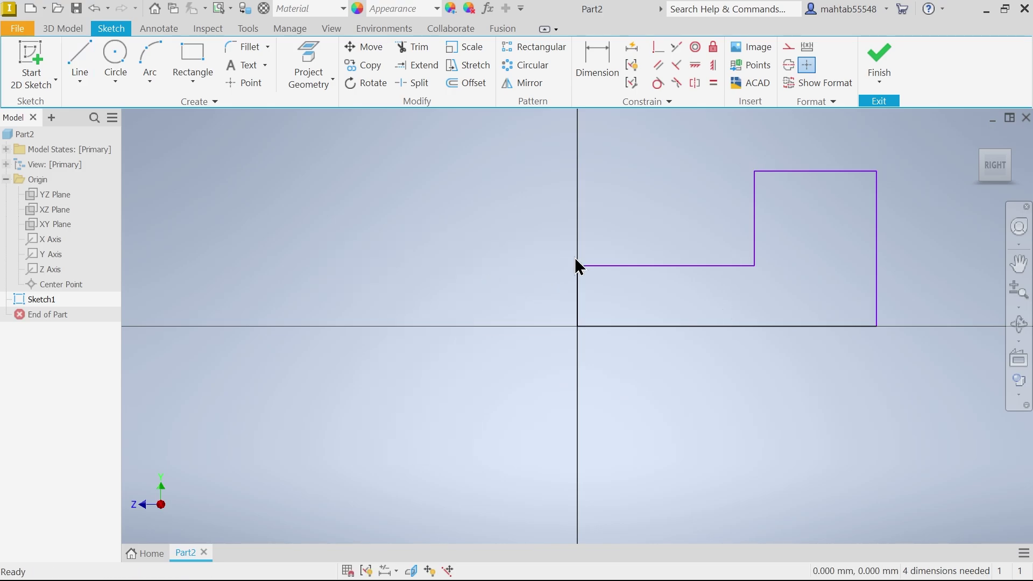
Step: Dimension the profile's bottom edge to 184 mm
scroll(904, 192, "down", 3)
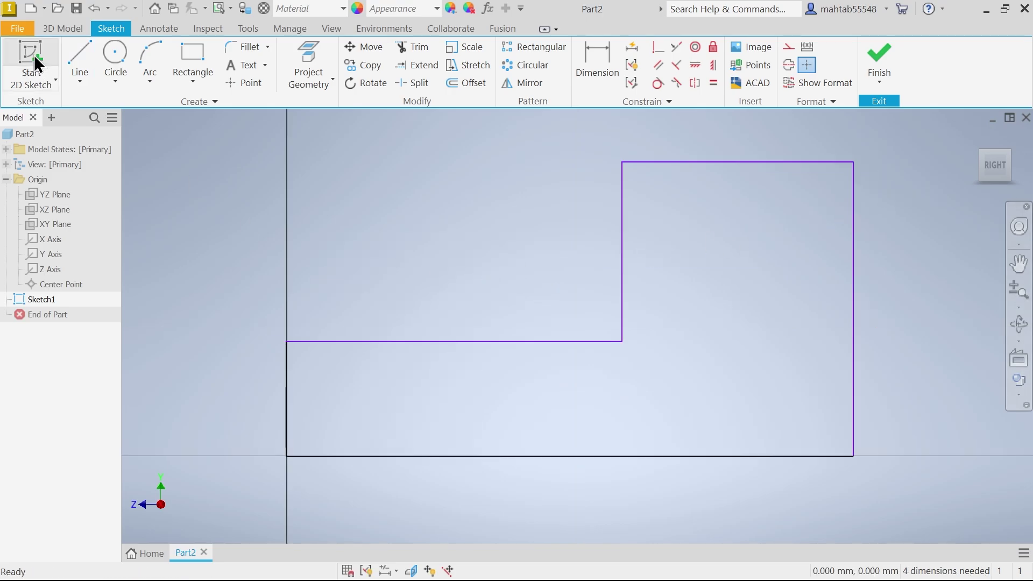
left_click(596, 70)
left_click(550, 456)
left_click(555, 485)
type("184")
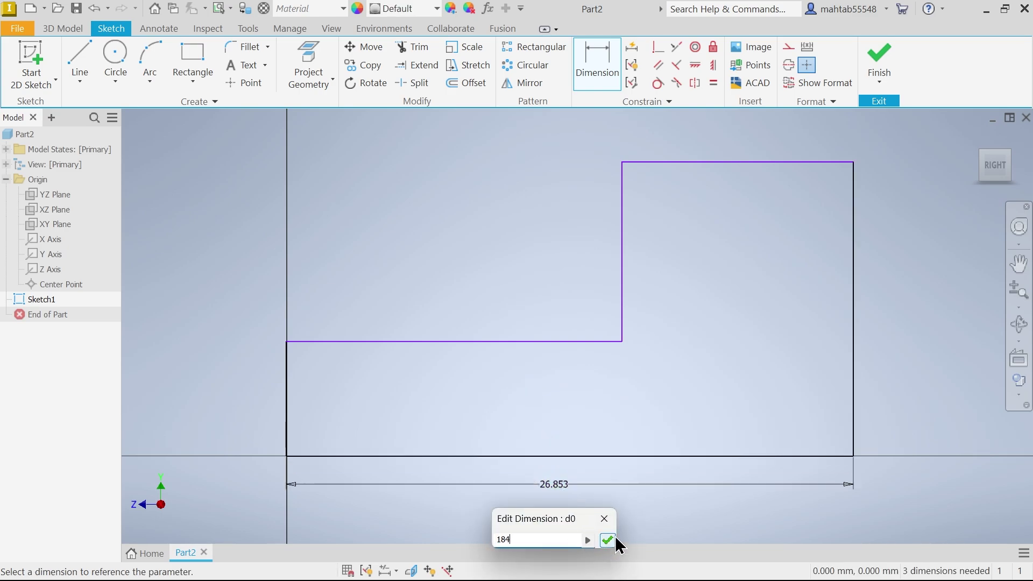
left_click(610, 540)
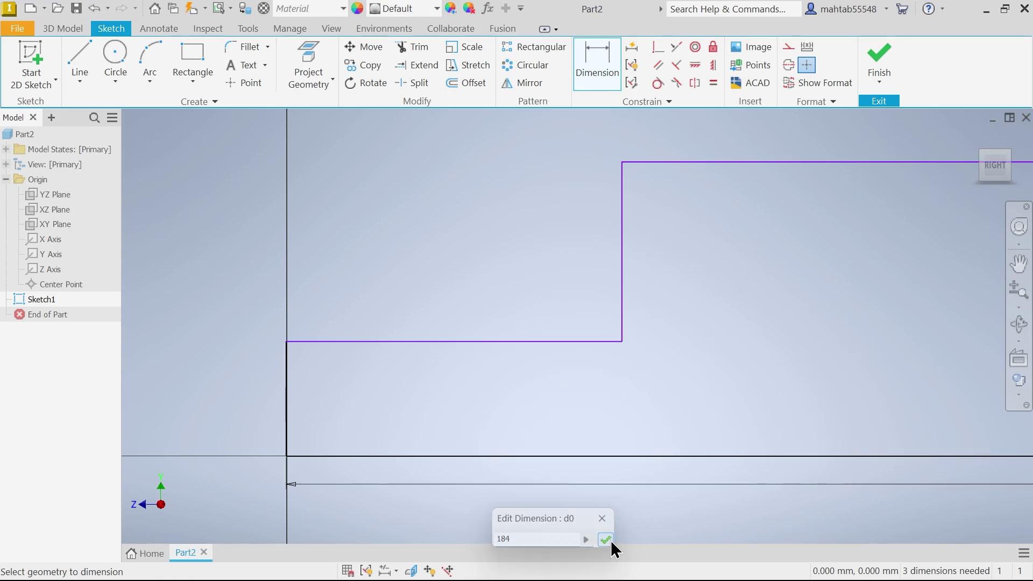
Step: Dimension the short vertical edge at the profile's low end to 17 mm
left_click(289, 415)
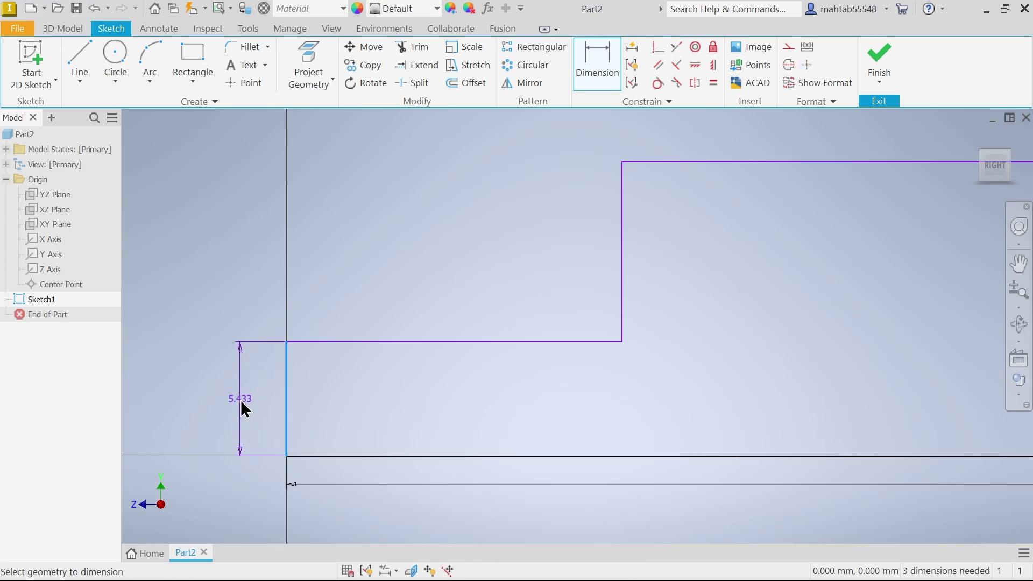
left_click(245, 410)
type("17")
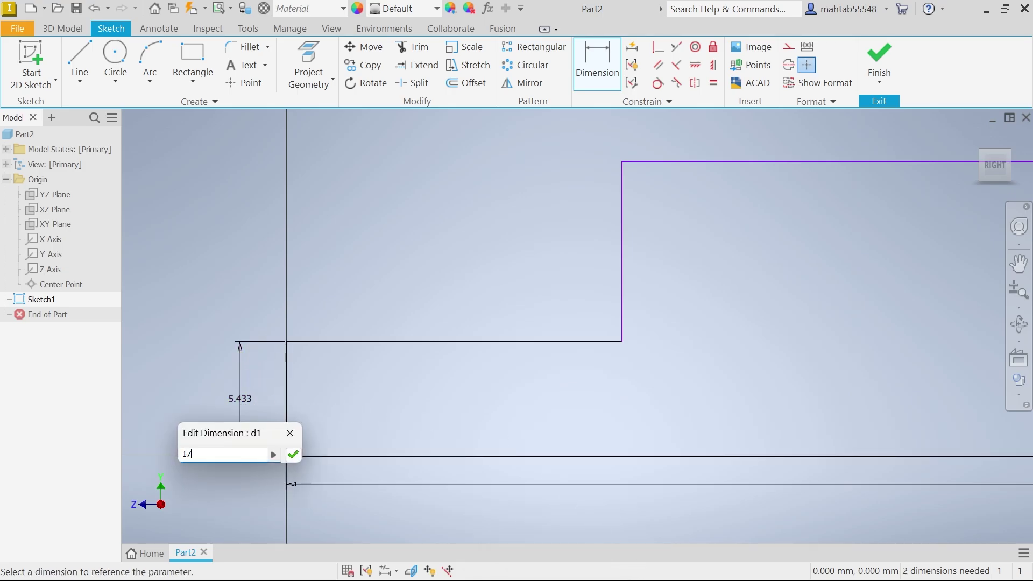
left_click(293, 455)
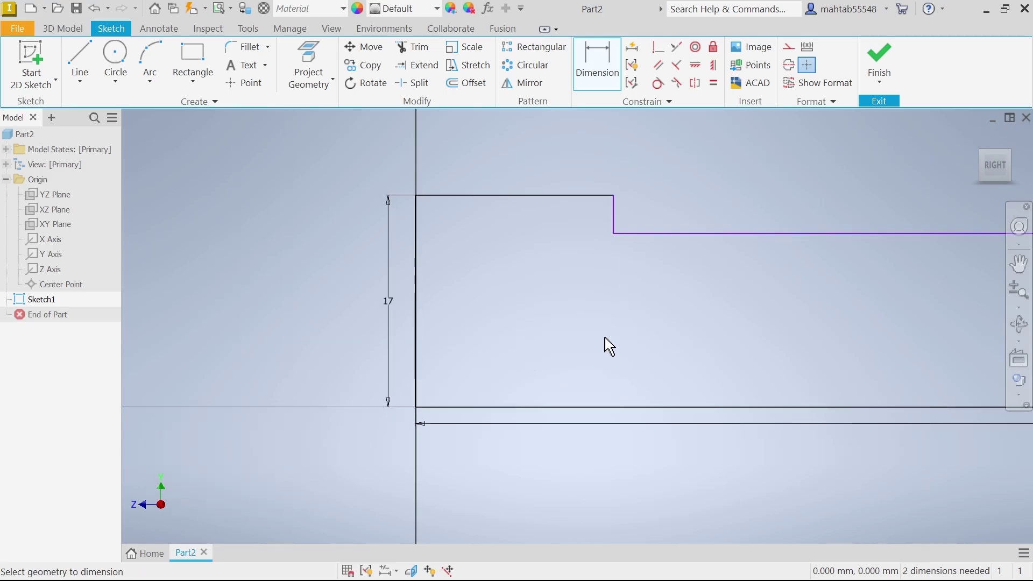
Step: Dimension the horizontal top edge of the profile's far-end section to 42 mm
scroll(610, 347, "down", 5)
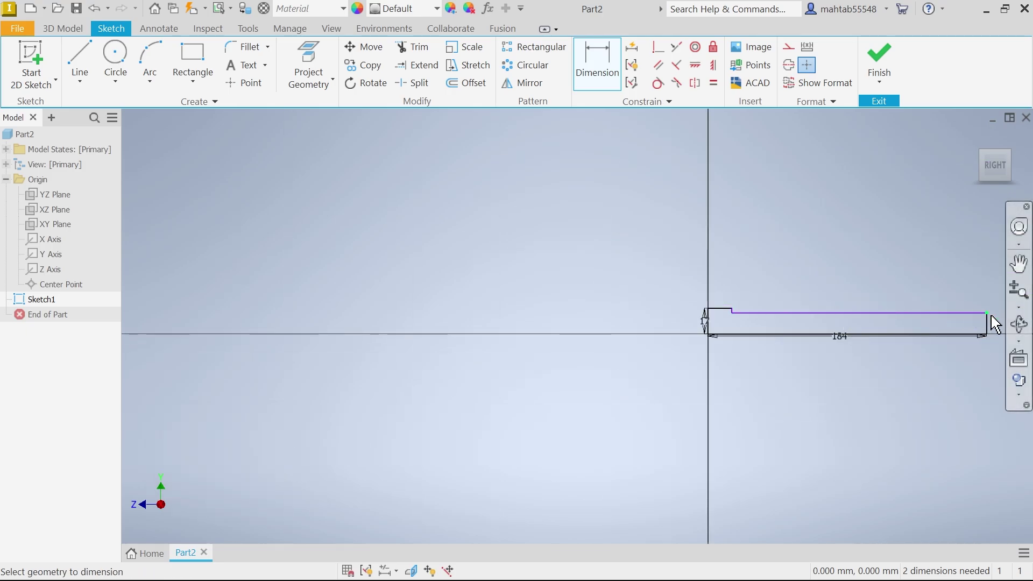
scroll(996, 324, "up", 3)
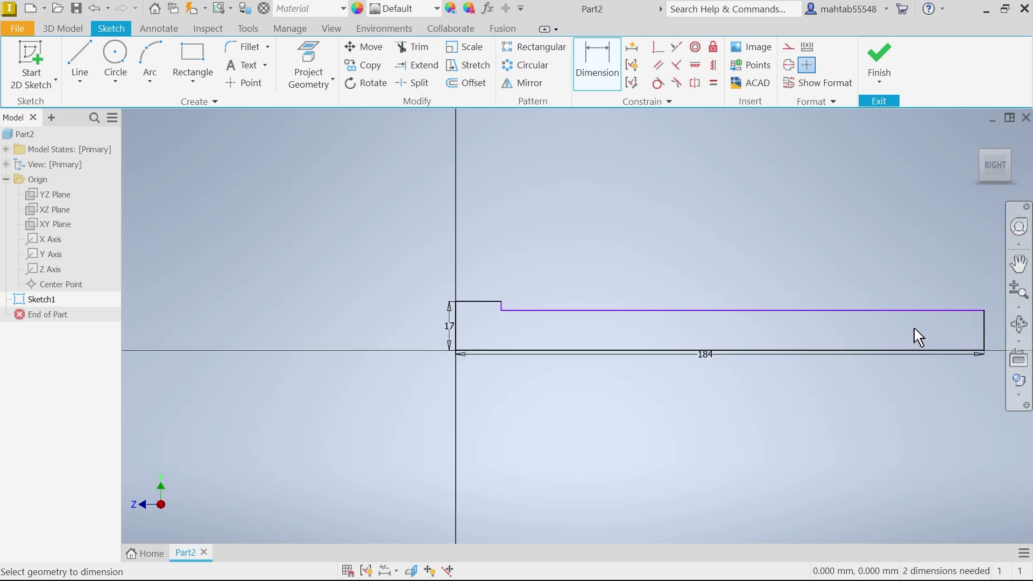
left_click(801, 310)
left_click(771, 220)
type("42")
left_click(825, 277)
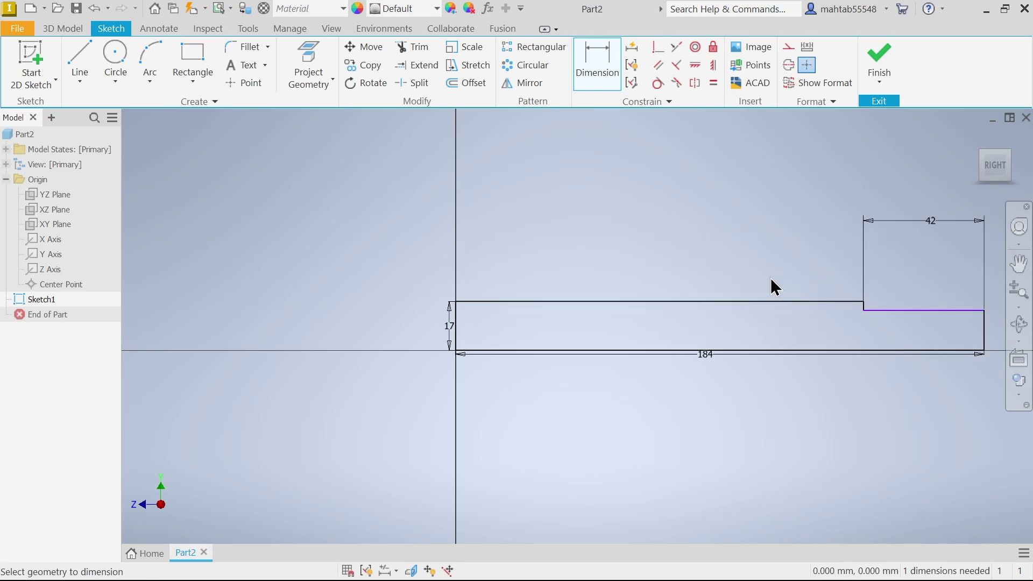
Step: Dimension the vertical edge at the profile's far end to 62 mm
scroll(766, 279, "down", 2)
scroll(941, 304, "up", 5)
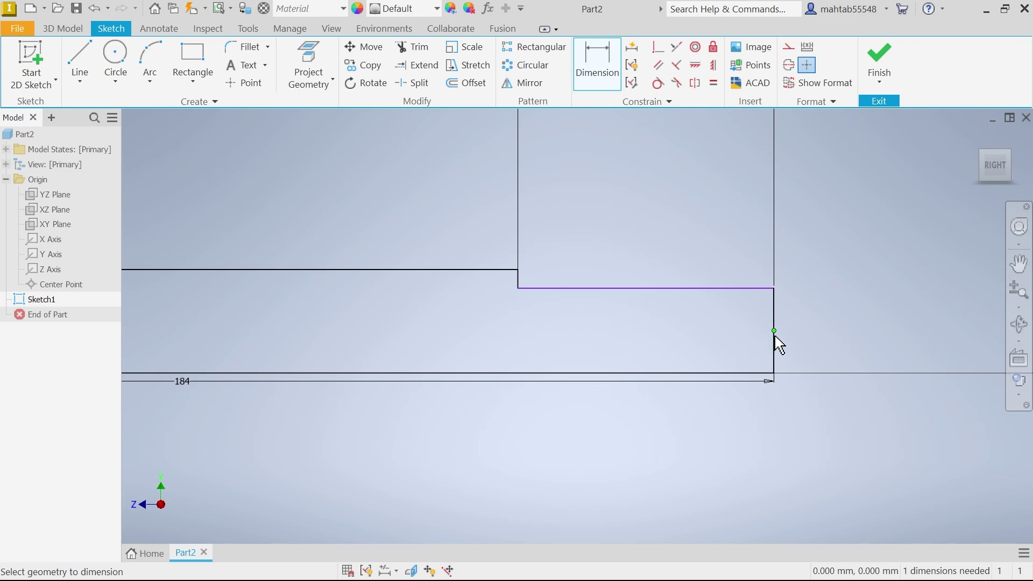
left_click(778, 354)
left_click(858, 330)
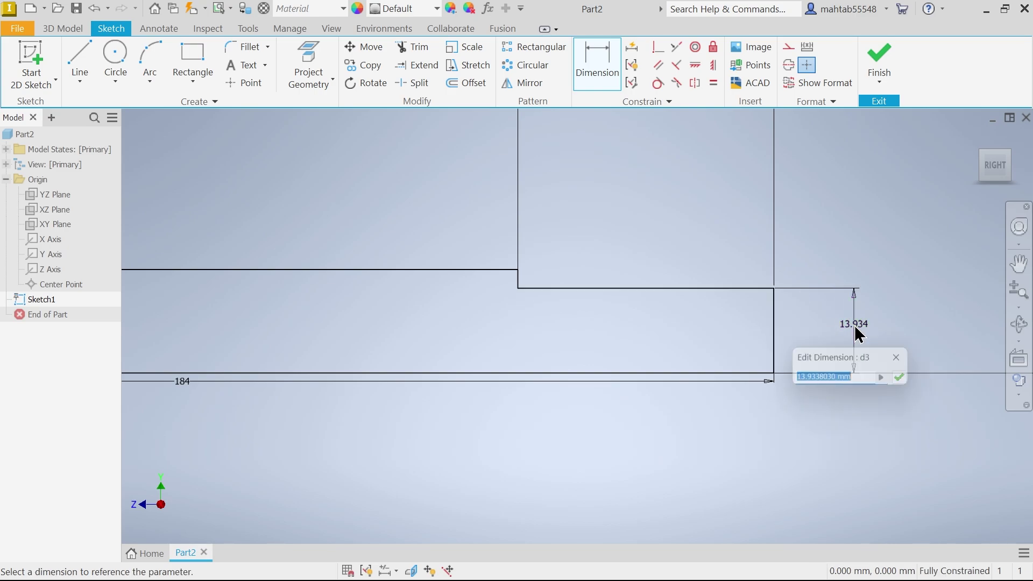
type("62")
left_click(909, 381)
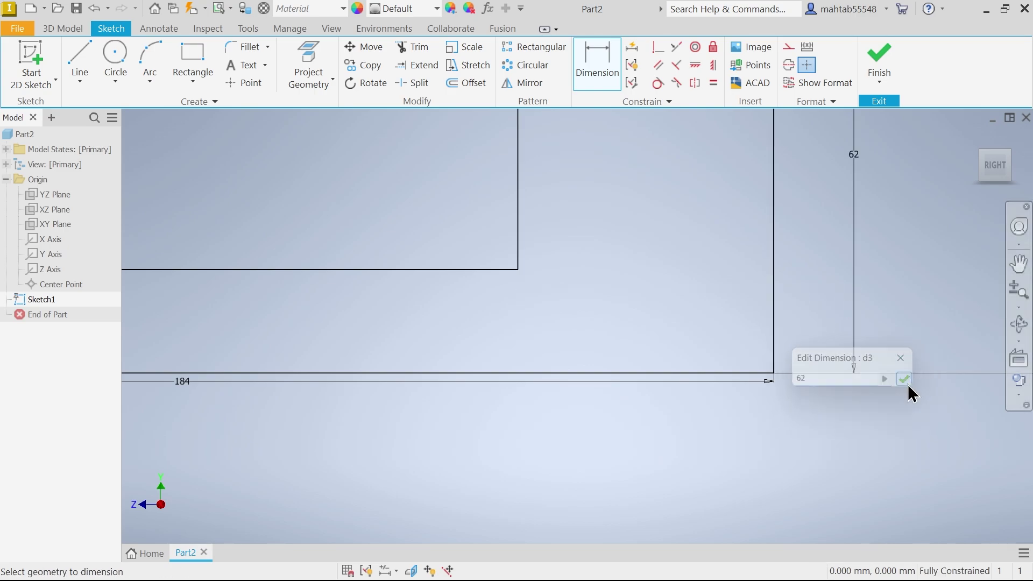
scroll(717, 307, "down", 4)
scroll(592, 280, "down", 2)
scroll(536, 267, "up", 3)
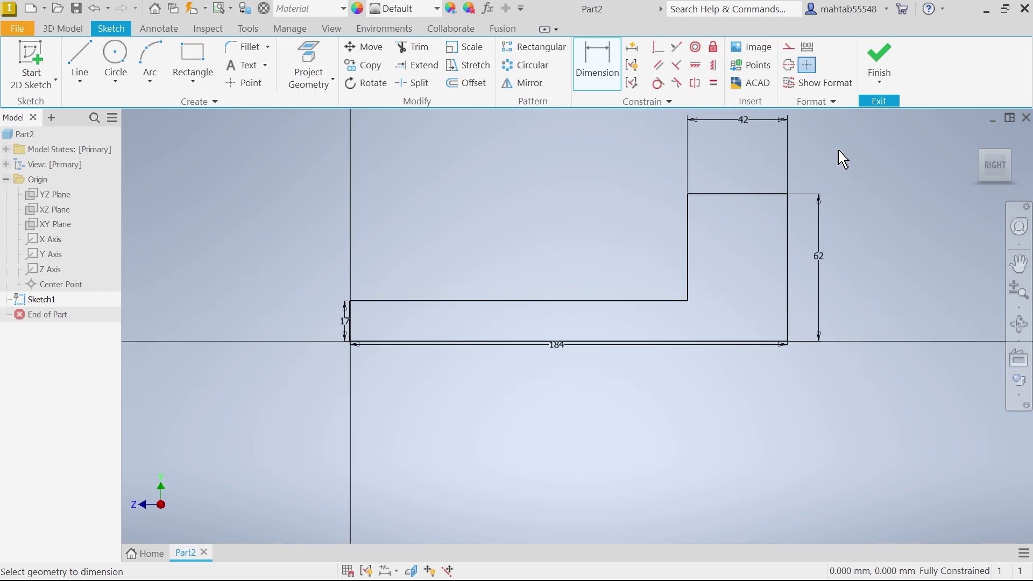
Step: Finish the sketch and extrude the L-shaped profile 82 mm symmetrically about the sketch plane
left_click(883, 50)
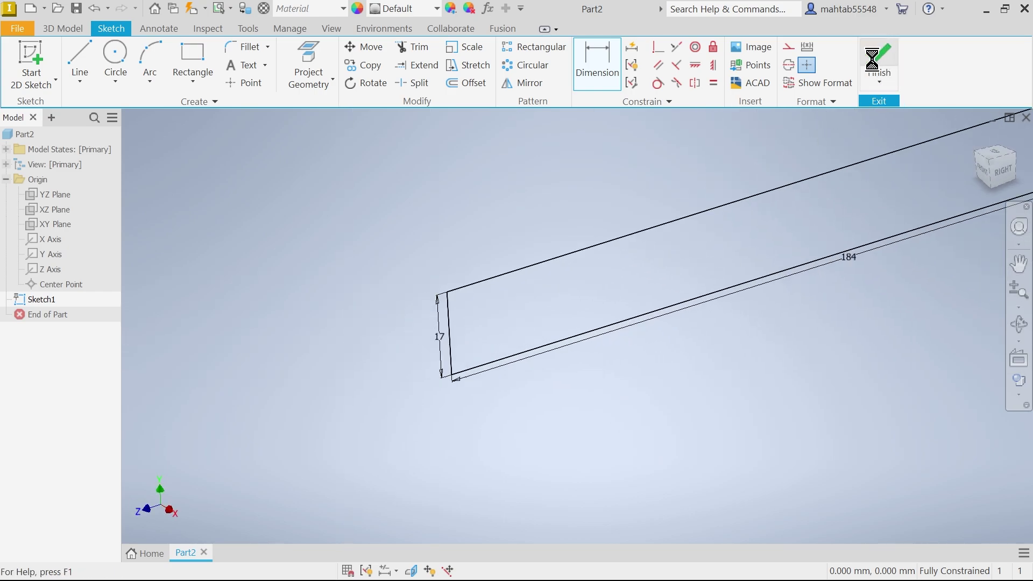
left_click(977, 137)
left_click(78, 62)
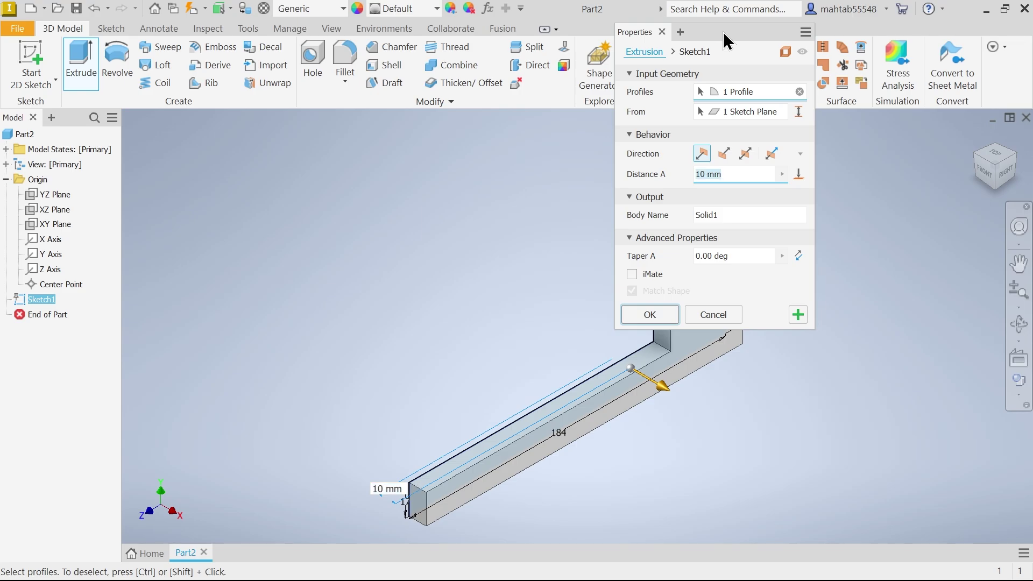
left_click_drag(723, 32, 307, 120)
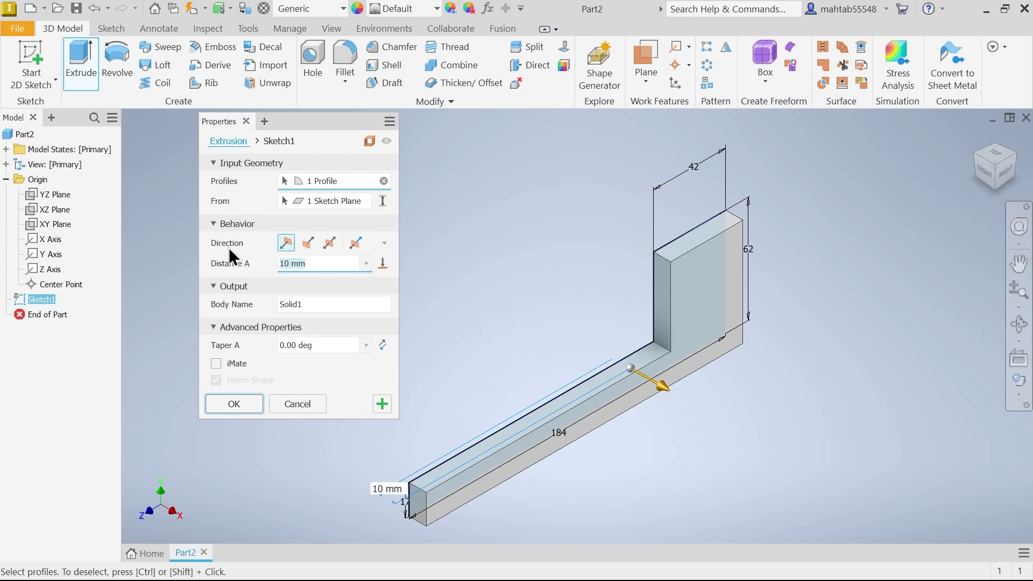
left_click(306, 243)
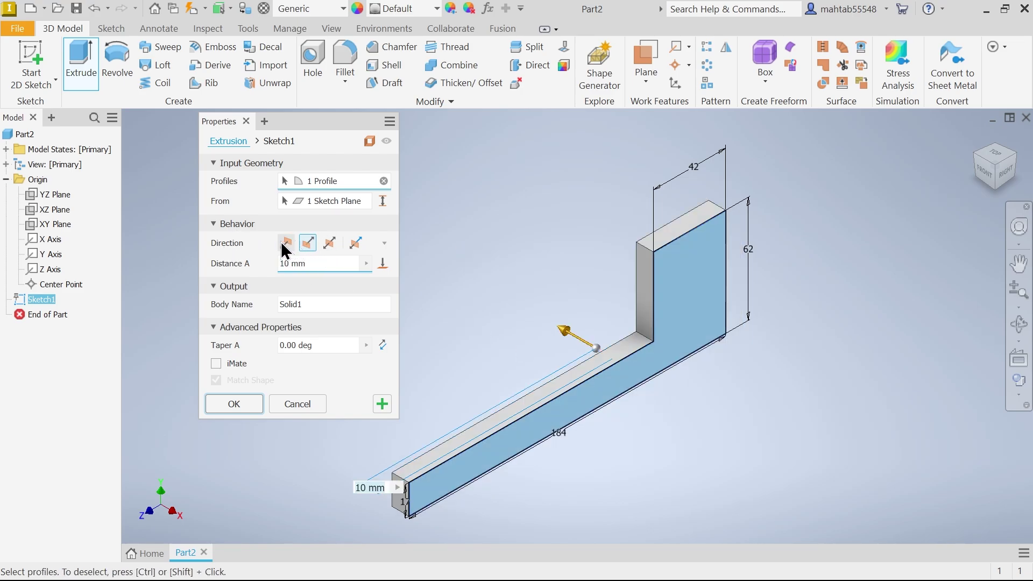
left_click(283, 242)
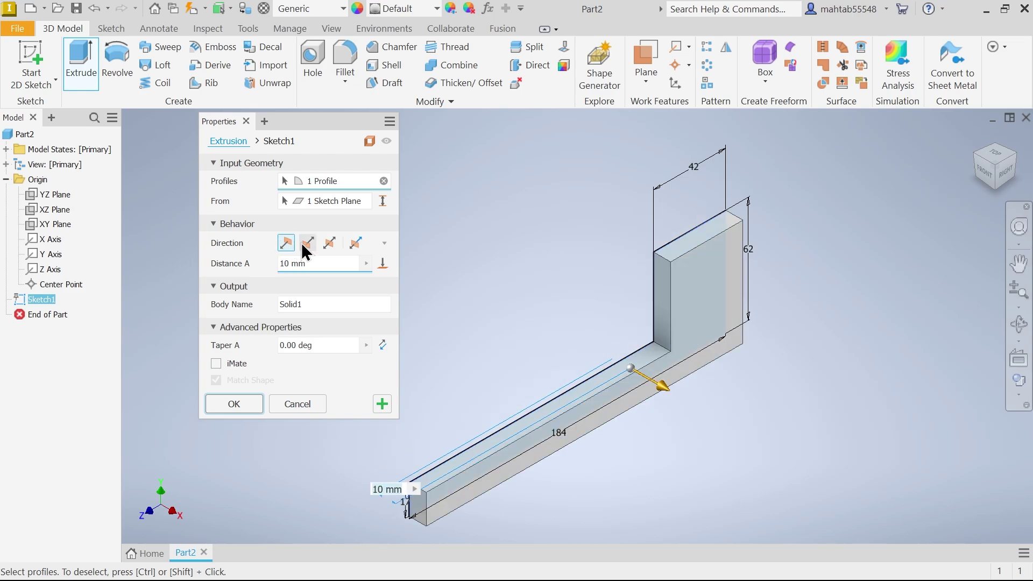
left_click(330, 243)
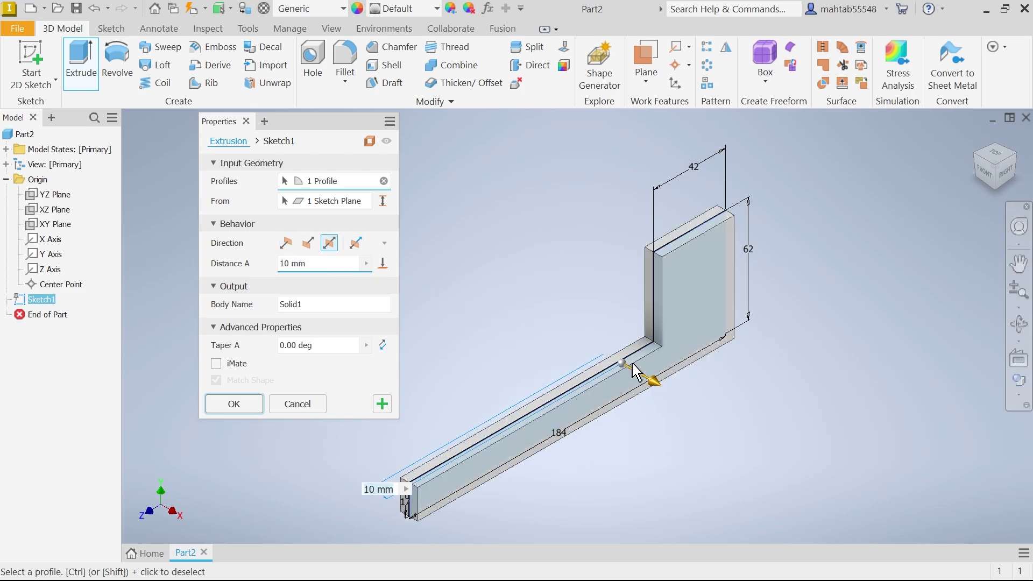
left_click_drag(659, 383, 722, 415)
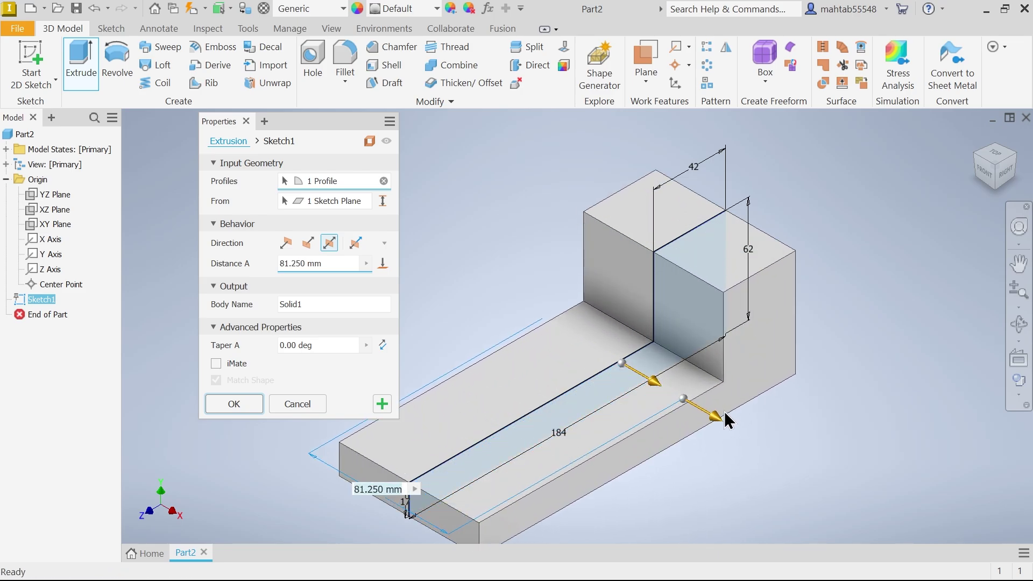
left_click(333, 265)
type("82")
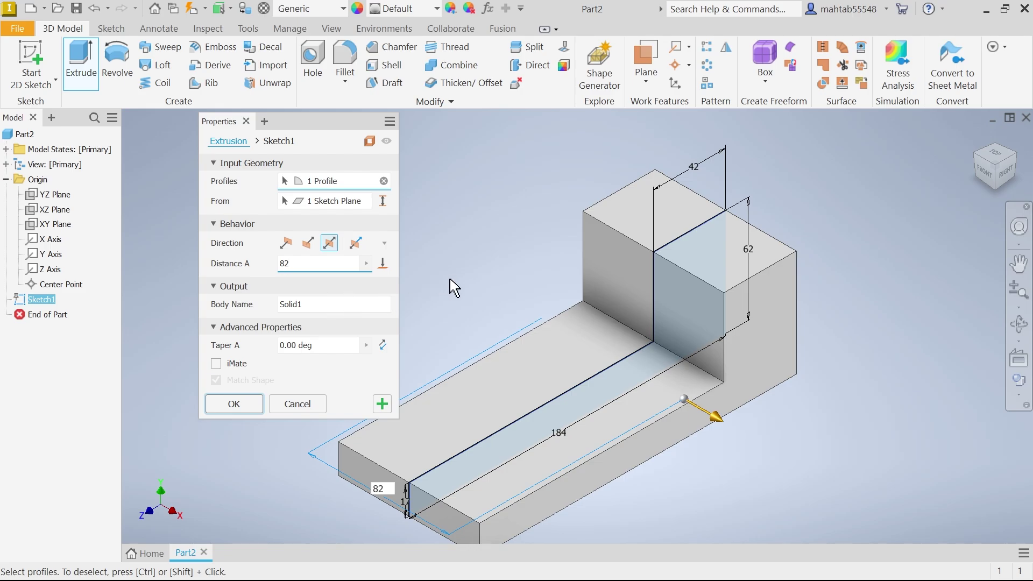
left_click(322, 297)
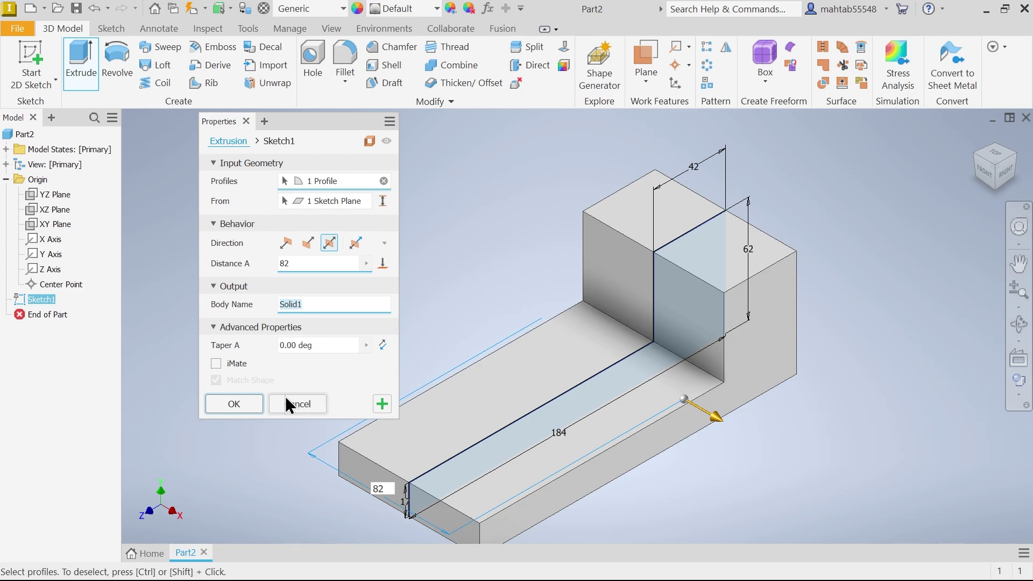
left_click(219, 398)
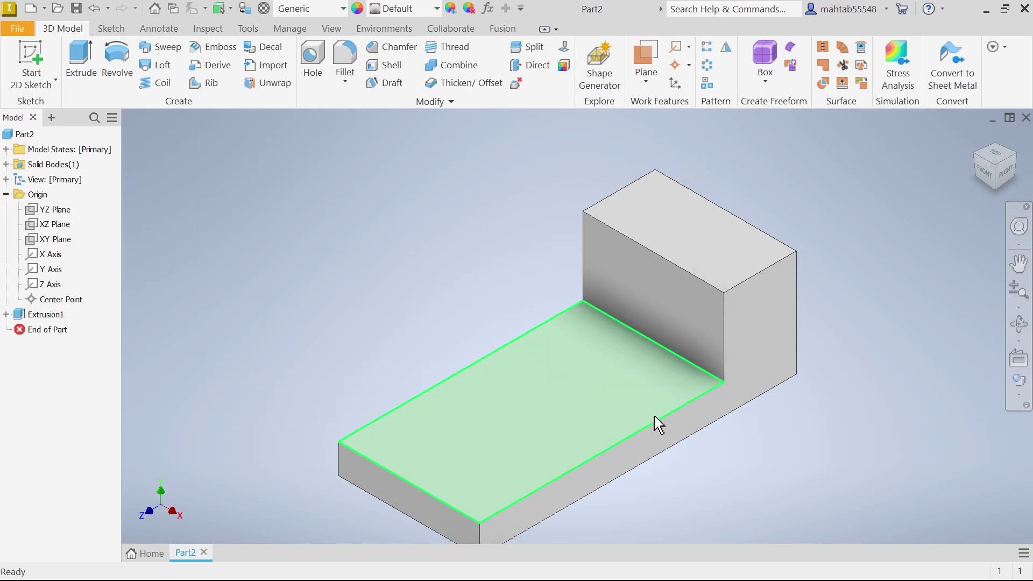
Step: Start a new sketch on the upper face of the low base plate
left_click(687, 395)
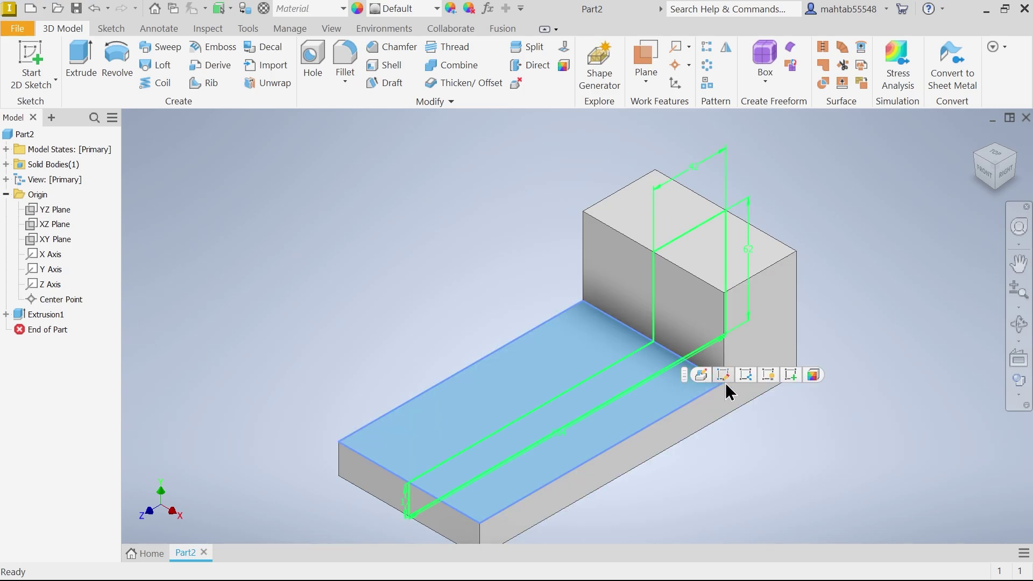
left_click(790, 375)
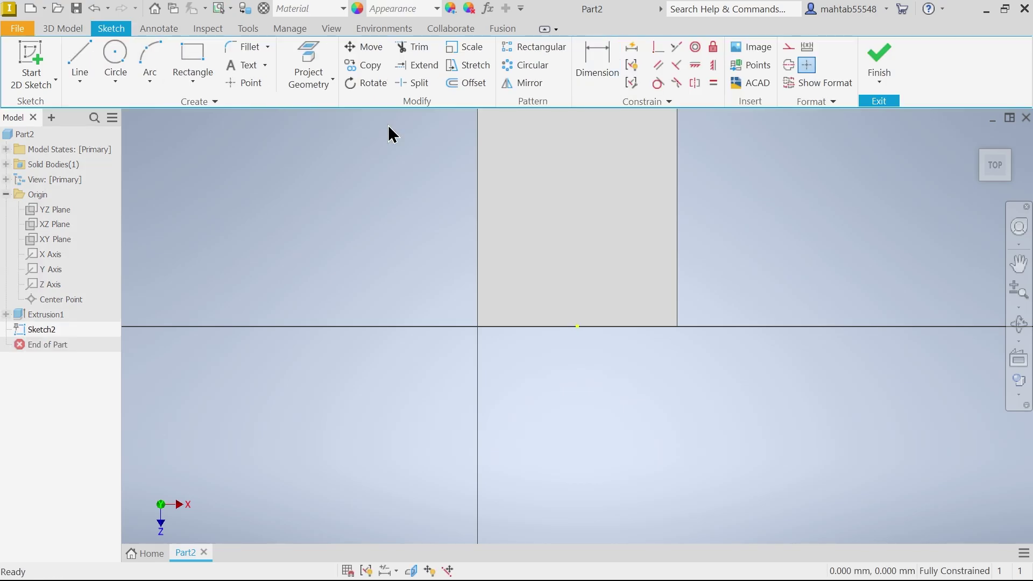
scroll(618, 215, "down", 5)
scroll(618, 173, "up", 6)
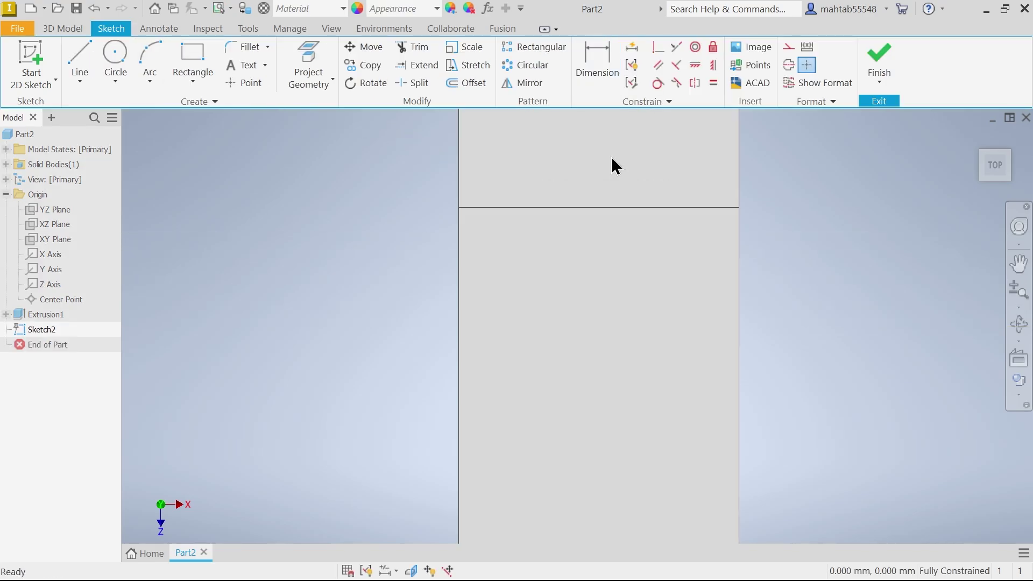
Step: Sketch a closed U-shaped profile at the block's foot along the +X side edge, with sides about 29 mm long and a tangent arc about 17 mm in radius
left_click(74, 56)
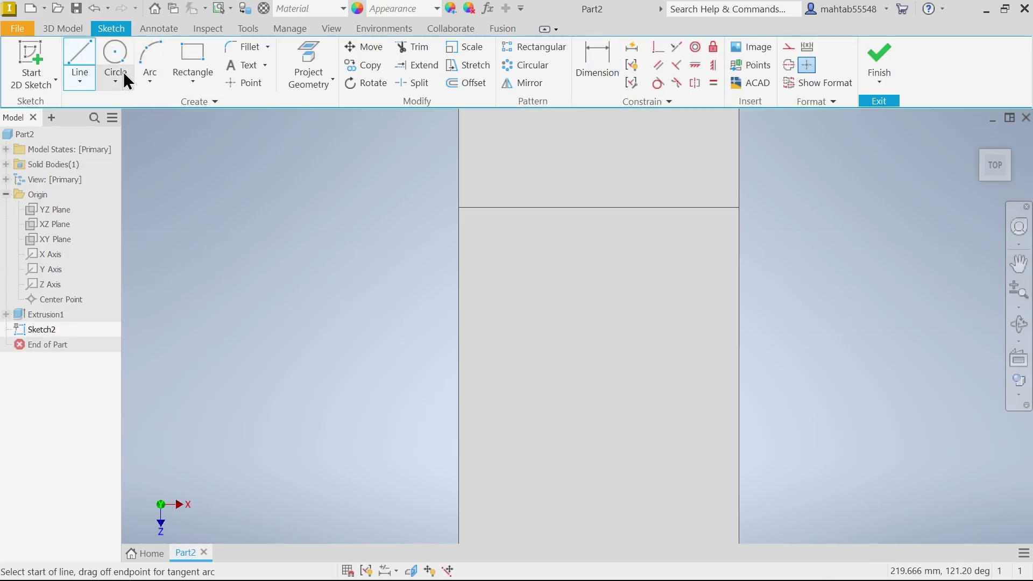
left_click(624, 206)
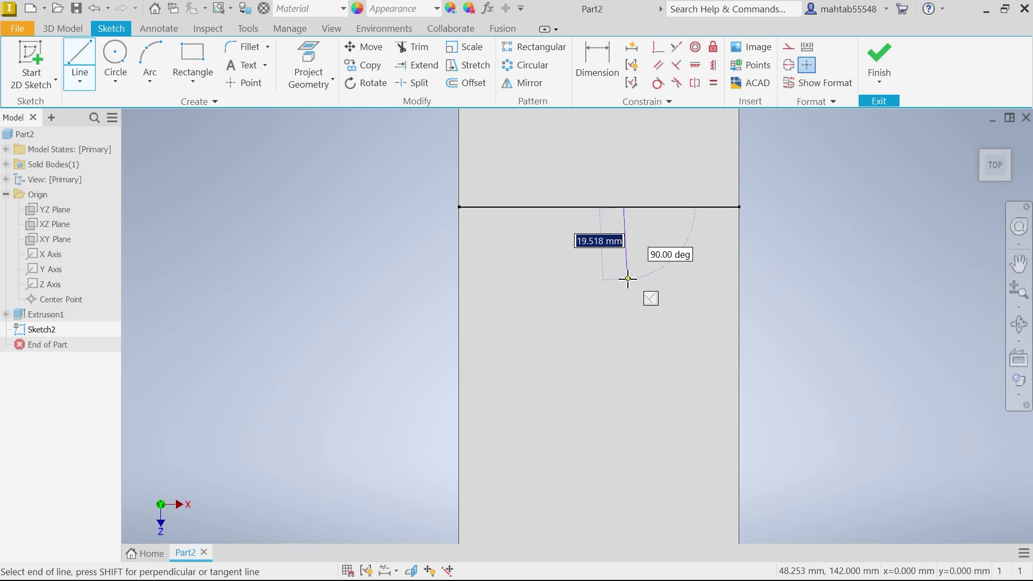
left_click(740, 208)
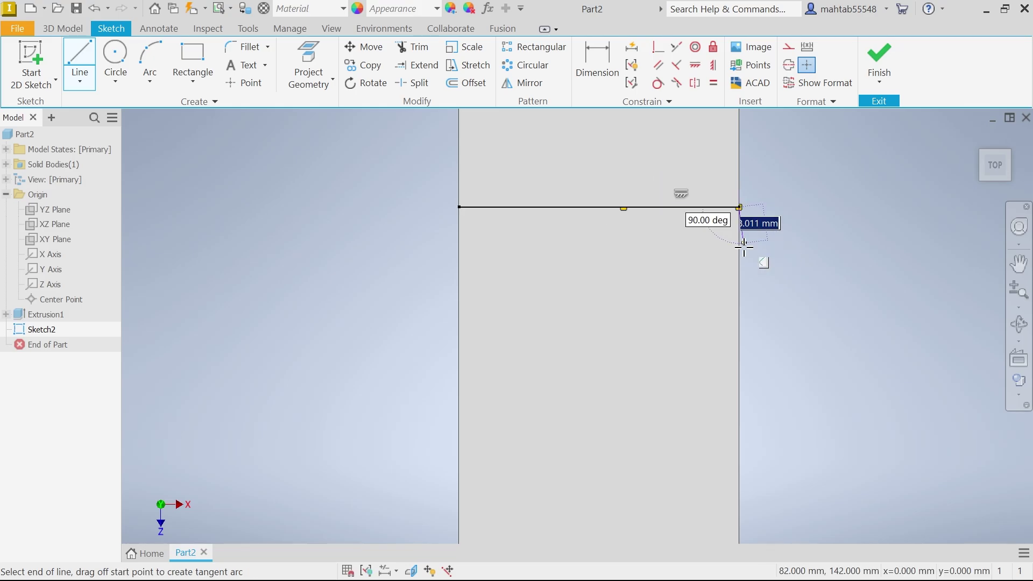
left_click(739, 307)
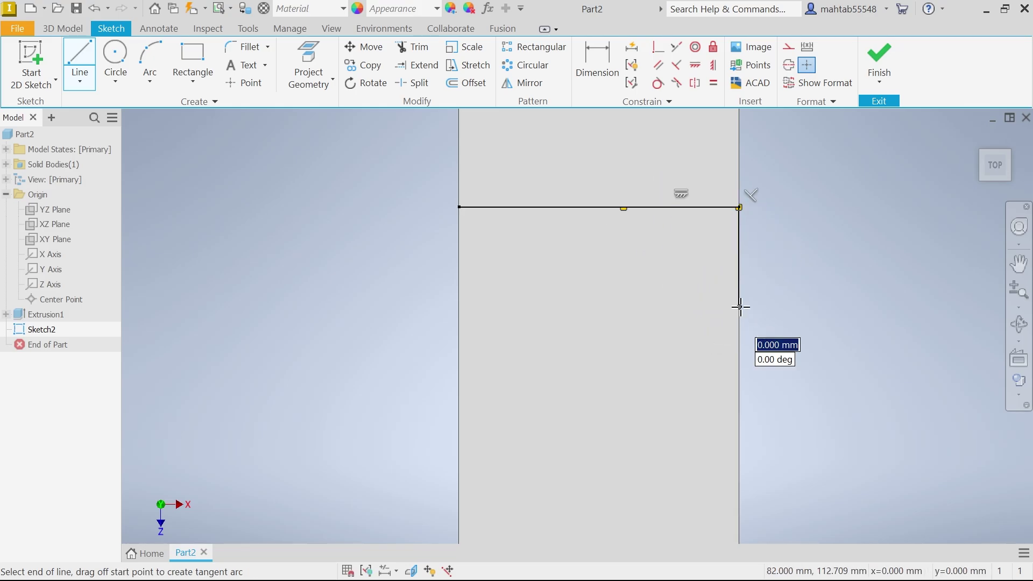
left_click_drag(741, 307, 623, 307)
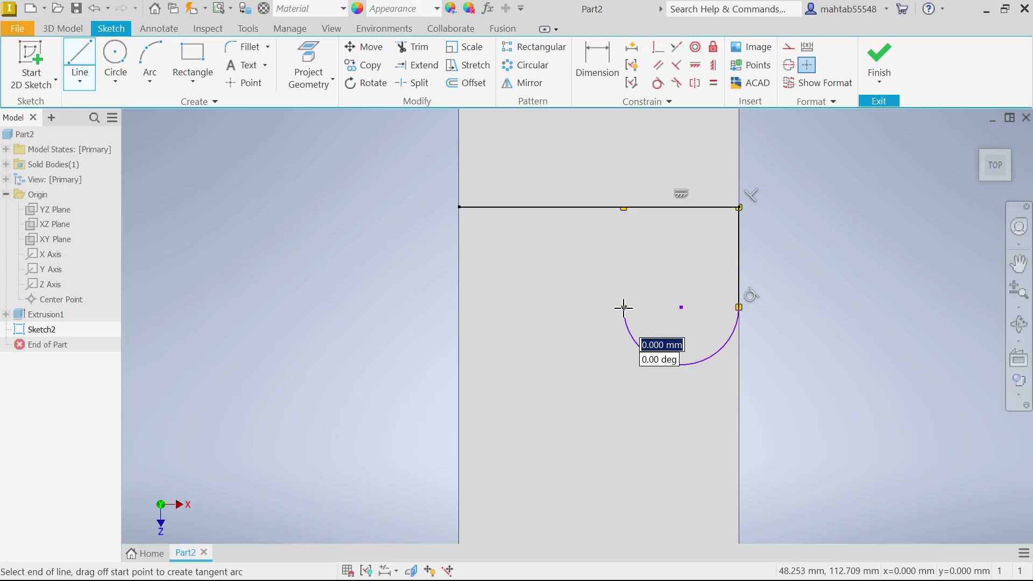
left_click(624, 207)
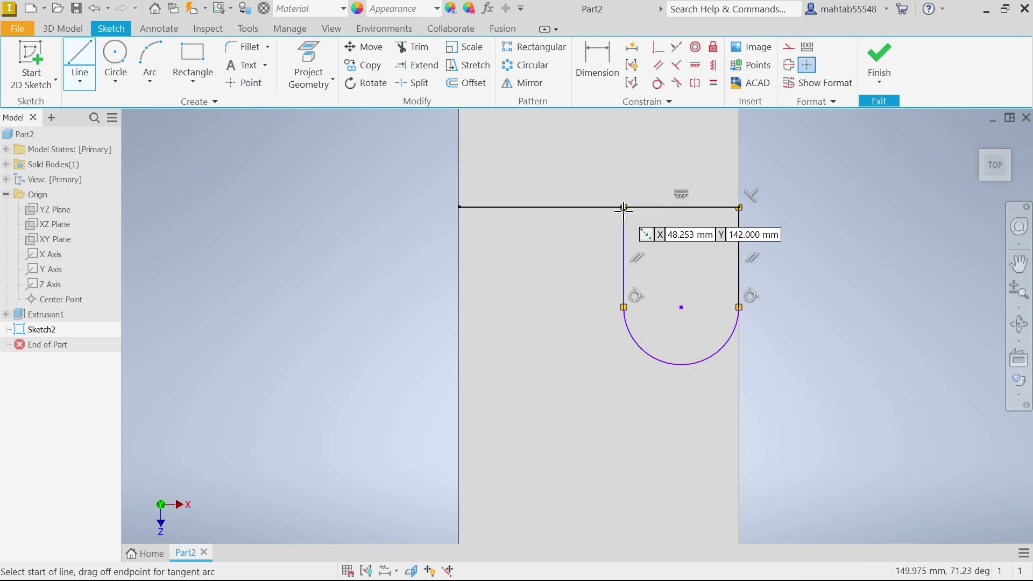
key("Escape")
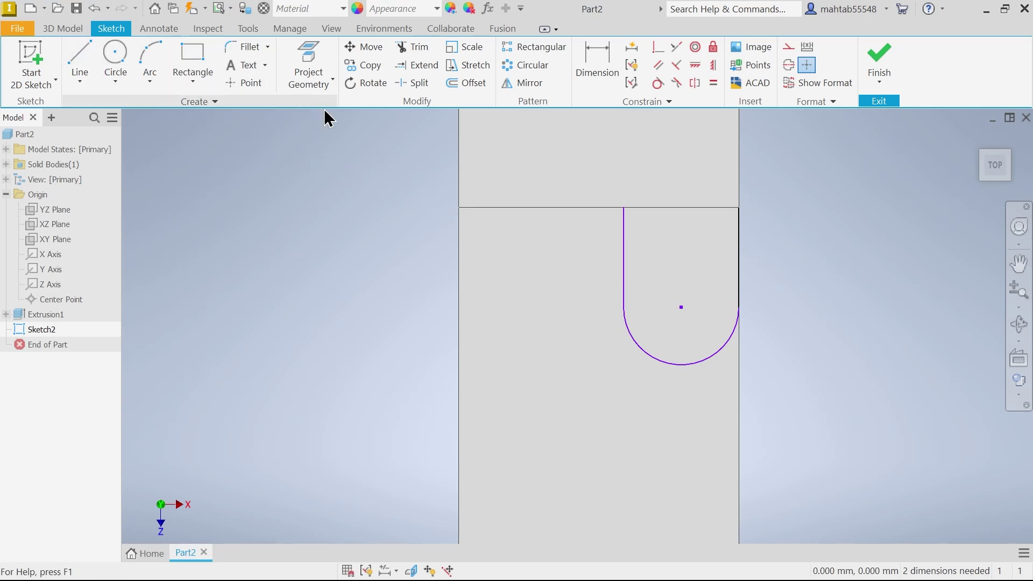
Step: Dimension the radius of the U-shaped profile's arc to 18 mm
left_click(595, 71)
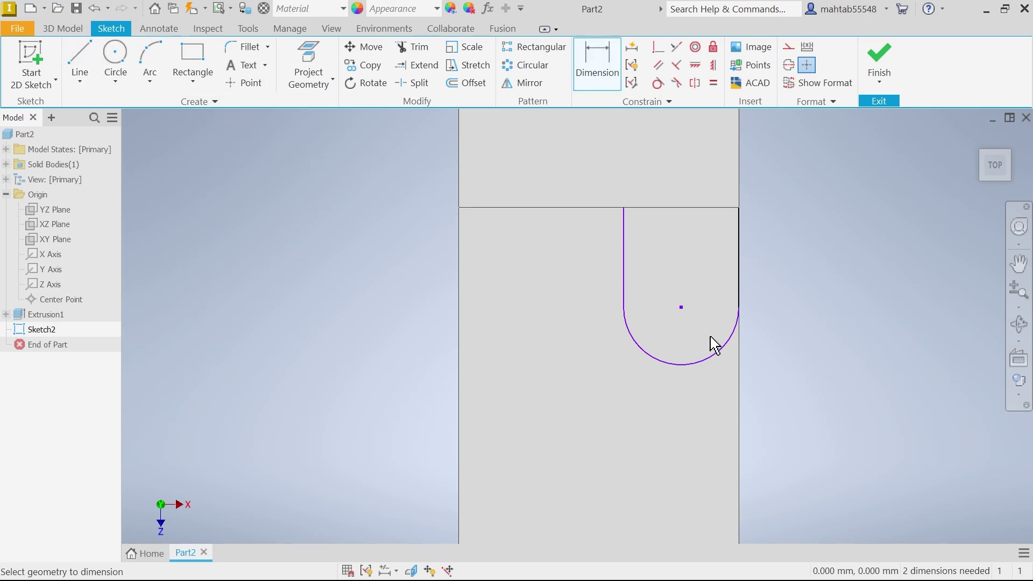
left_click(710, 365)
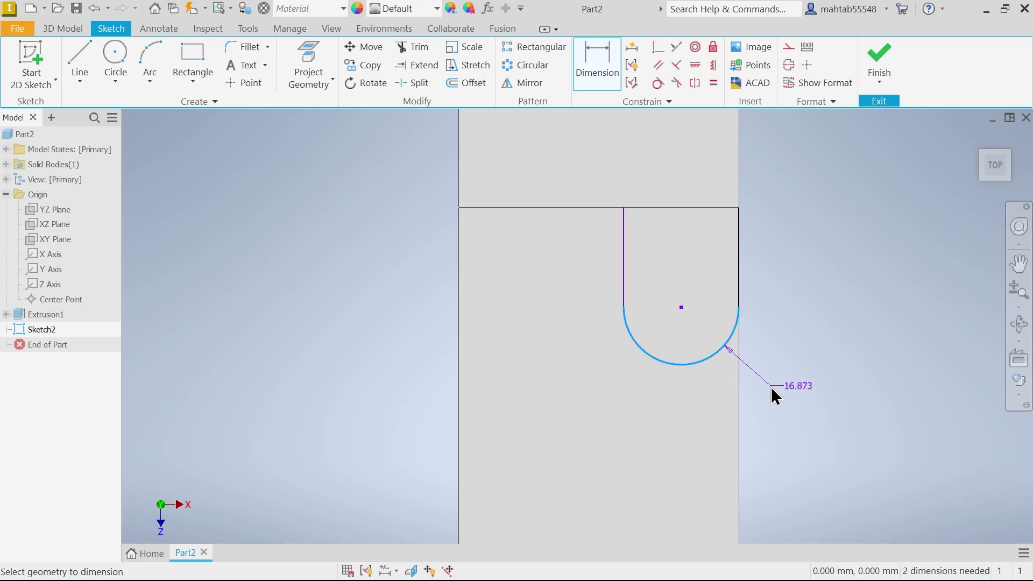
left_click(773, 396)
type("18")
key("Return")
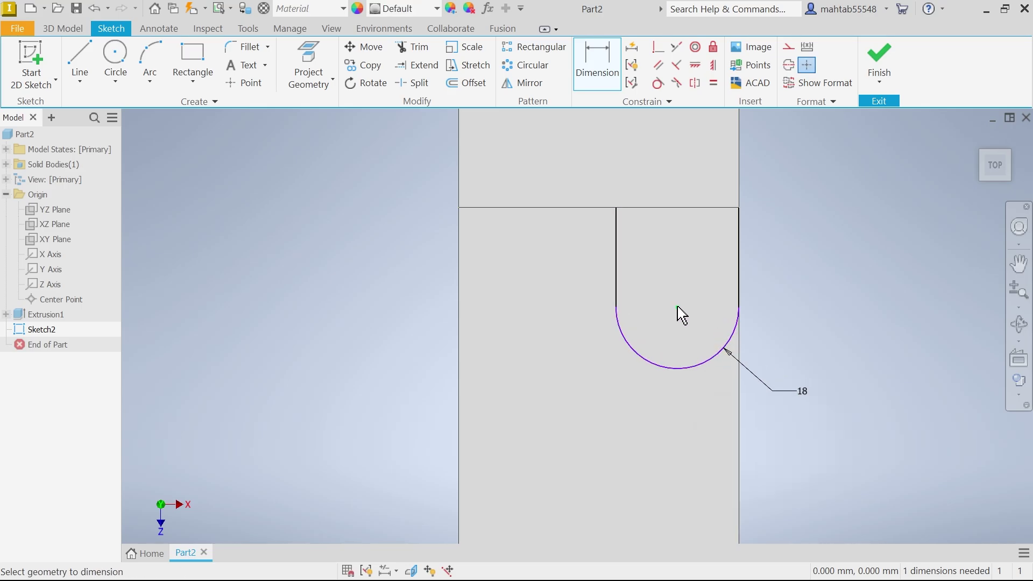
Step: Dimension the distance from the raised block's rear edge to the arc's centre as 42+18 mm
scroll(693, 286, "down", 2)
left_click(677, 155)
left_click(683, 298)
left_click(776, 226)
type("42+18")
key("Return")
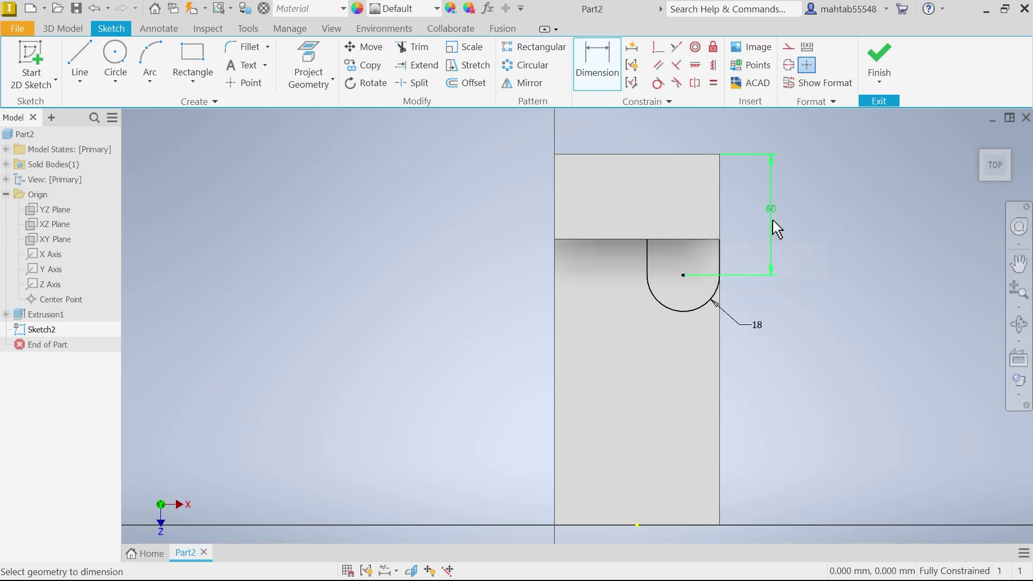
scroll(681, 239, "up", 3)
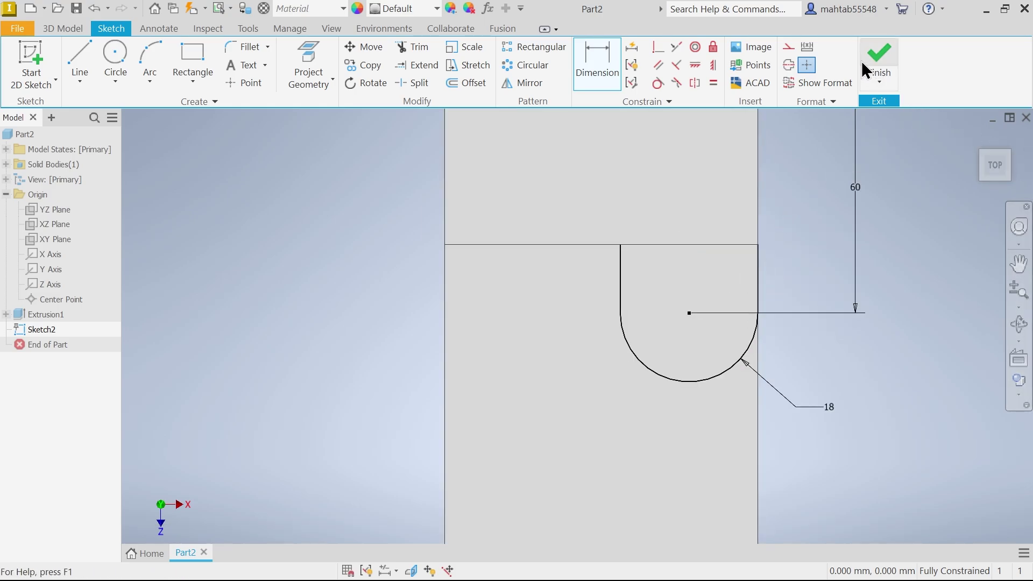
Step: Finish the sketch and extrude the U-shaped profile 39 mm upward, joined to the base
left_click(878, 64)
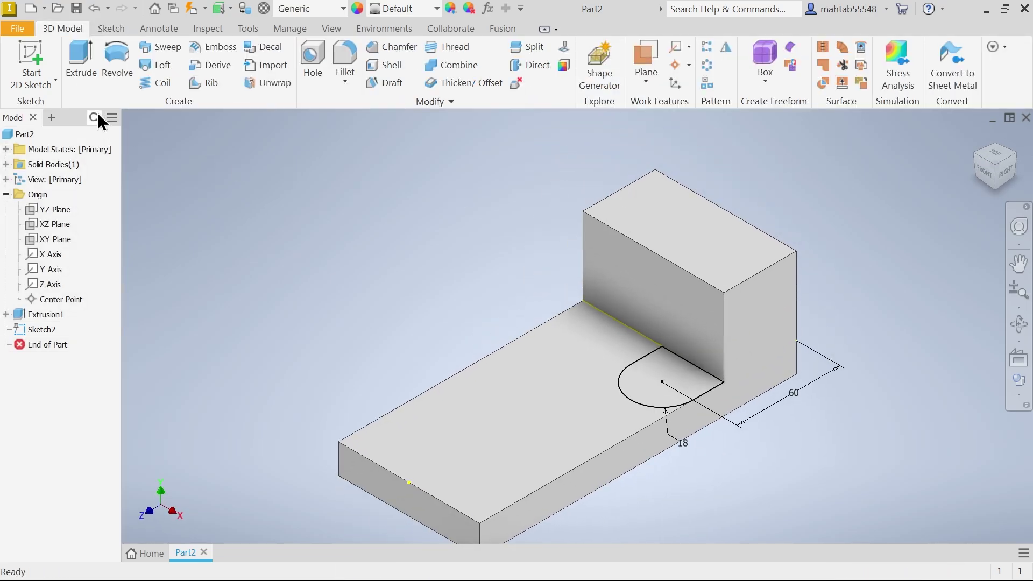
left_click(82, 67)
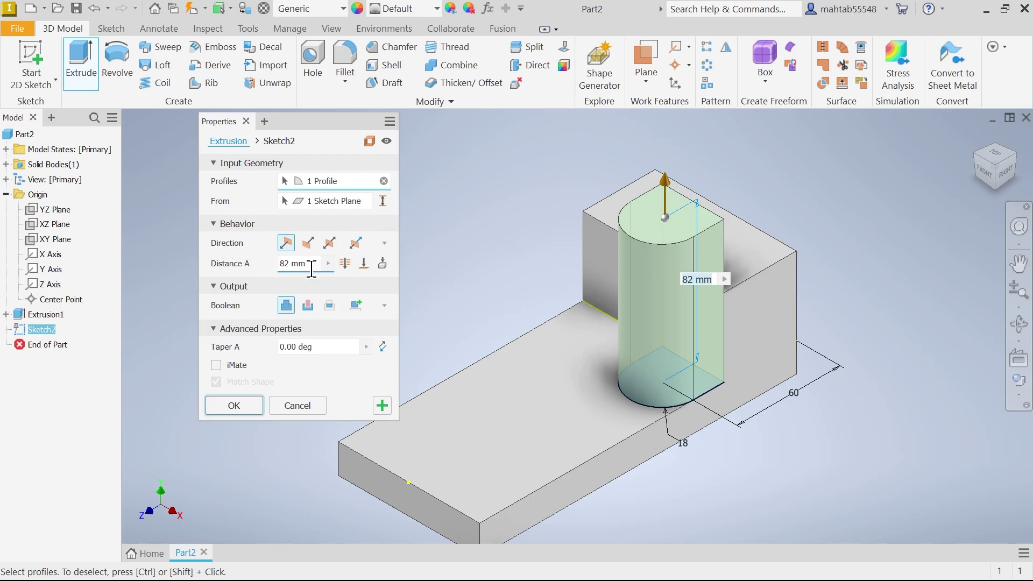
left_click(293, 264)
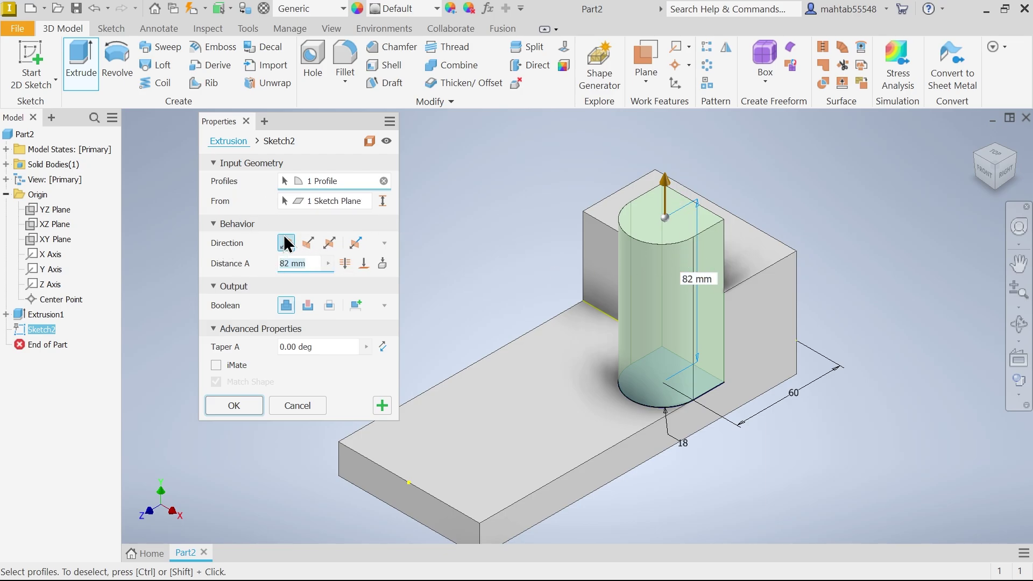
type("39")
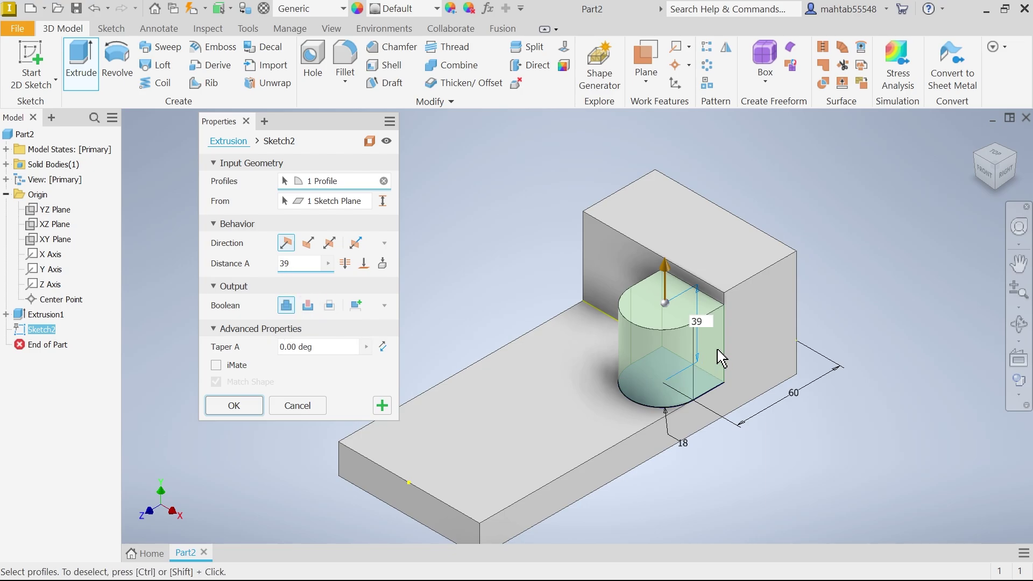
scroll(719, 355, "up", 3)
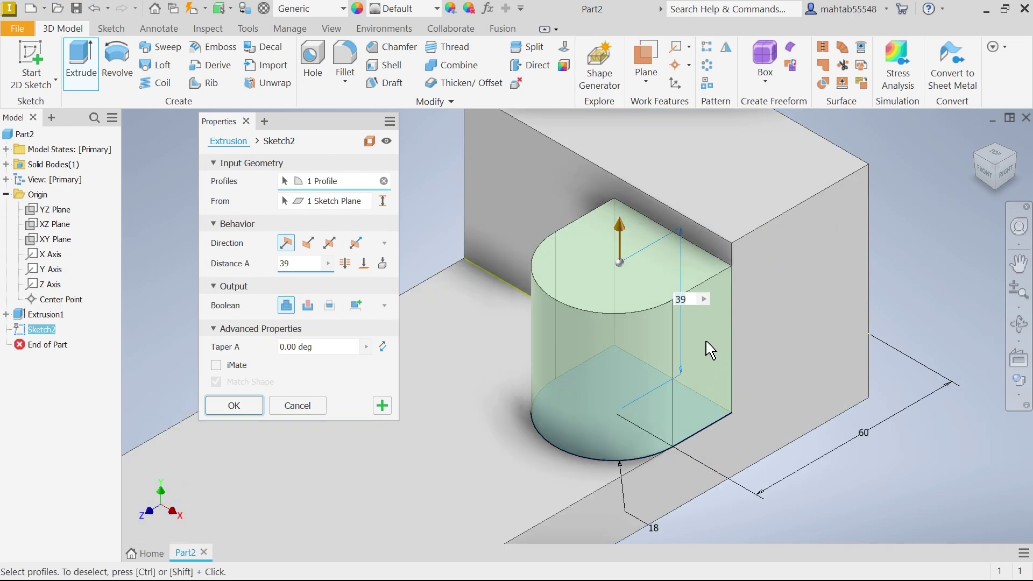
left_click(226, 408)
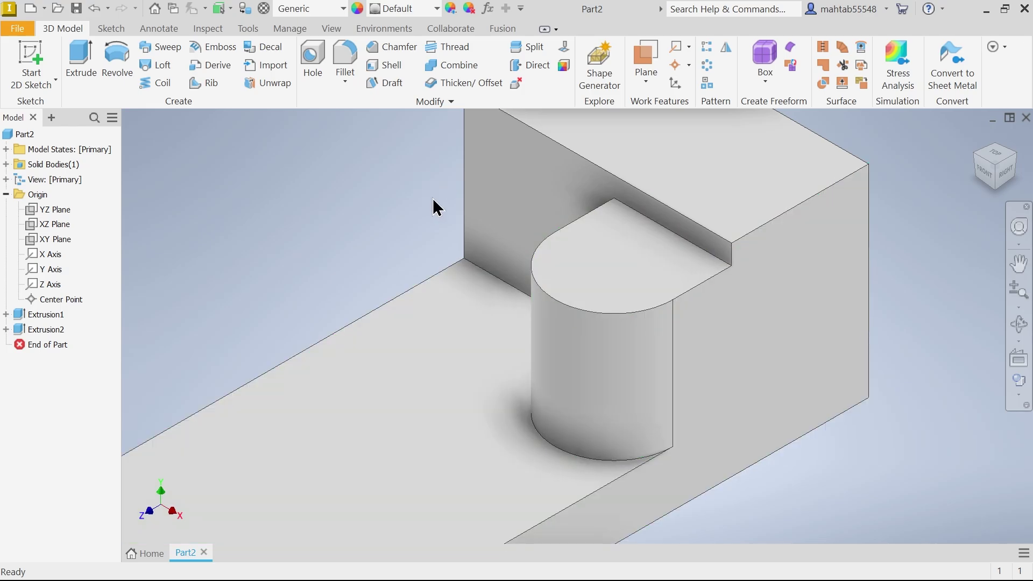
Step: Place a tapped hole on the U-shaped boss's upper face, concentric with its rounded edge
left_click(314, 57)
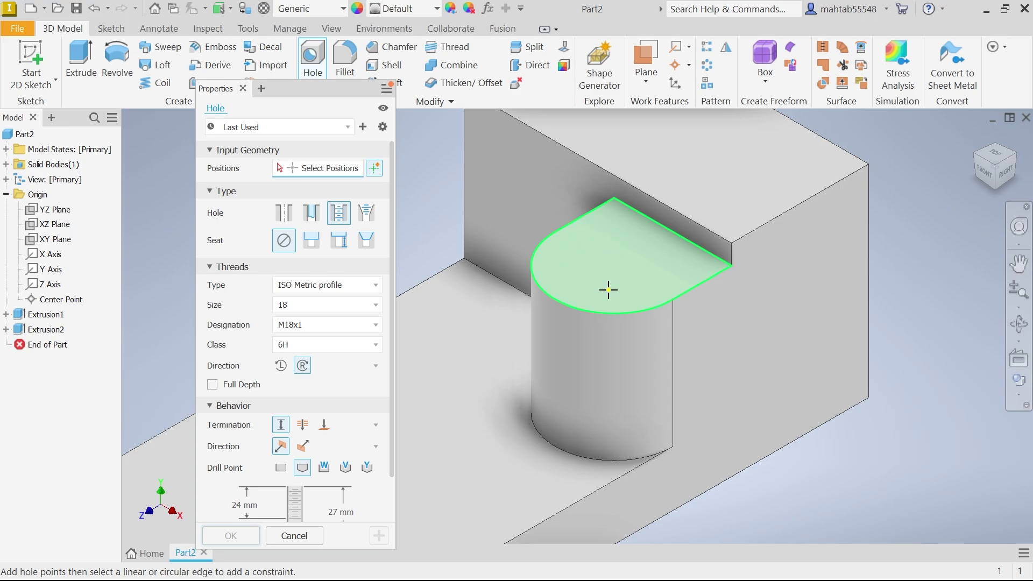
left_click(599, 253)
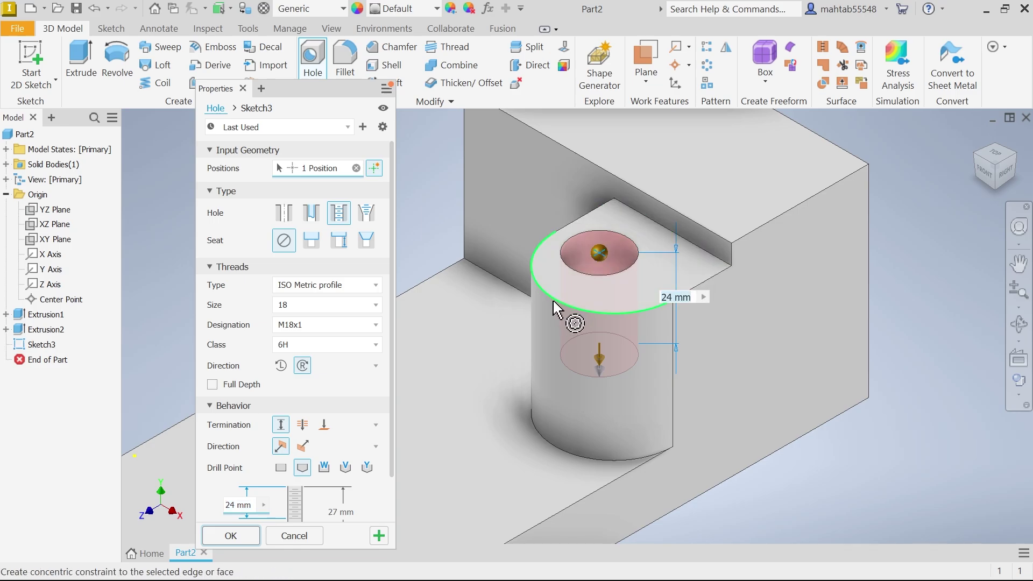
left_click(559, 309)
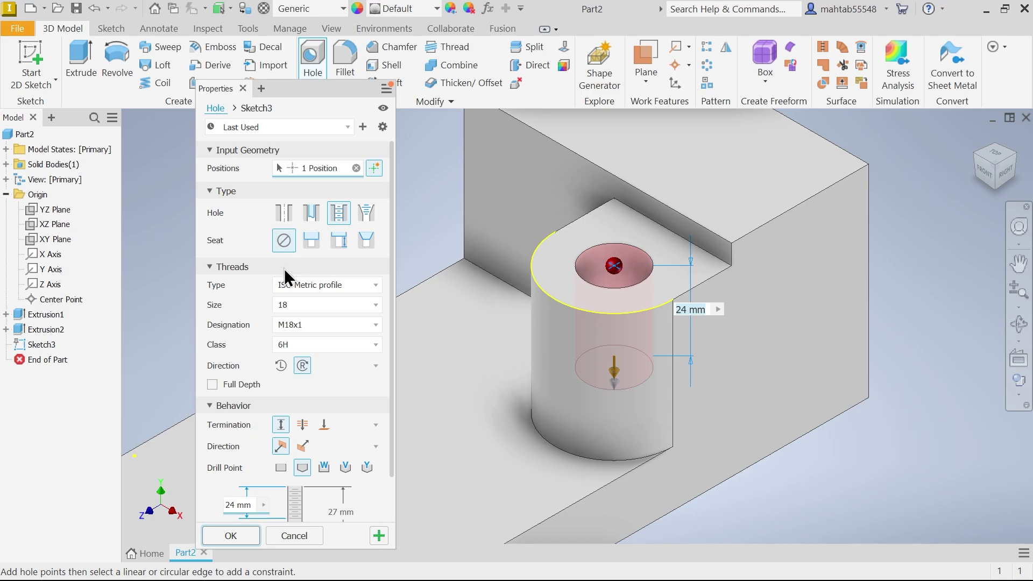
Step: Set the hole's thread to ISO Metric profile, size 18, designation M18x1, class 6H
left_click(311, 283)
left_click(311, 283)
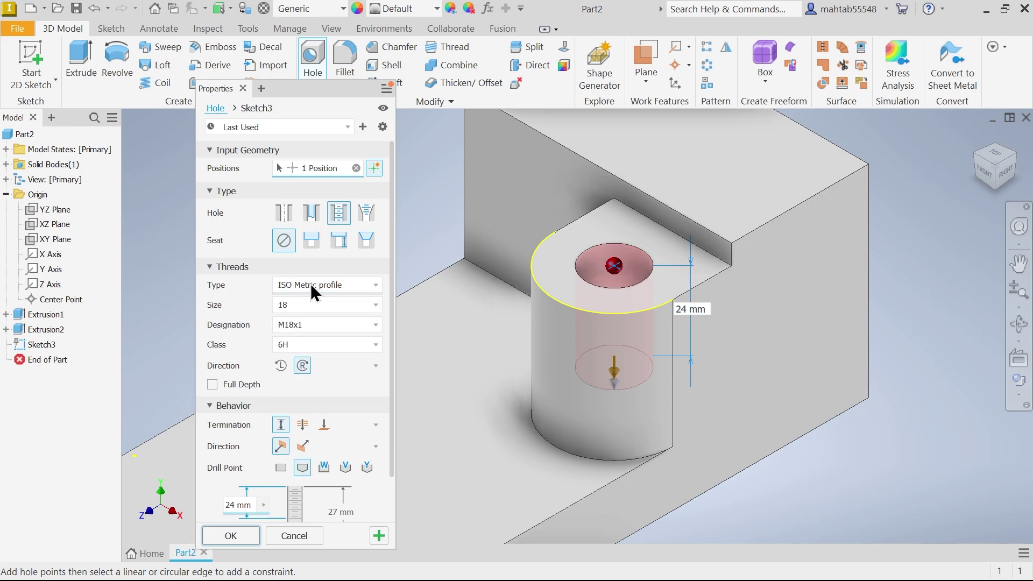
left_click(286, 306)
left_click(285, 306)
left_click(290, 326)
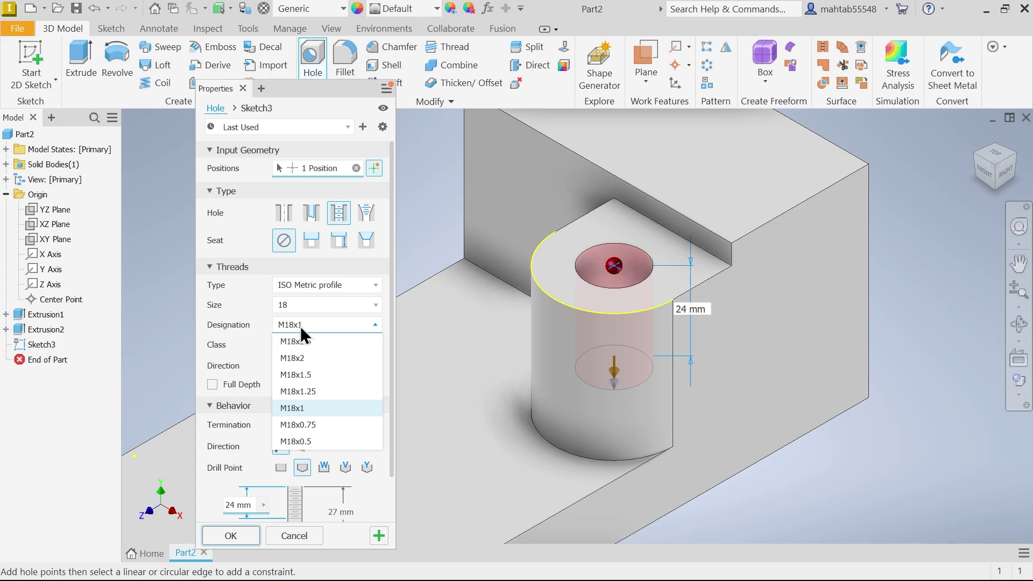
left_click(300, 326)
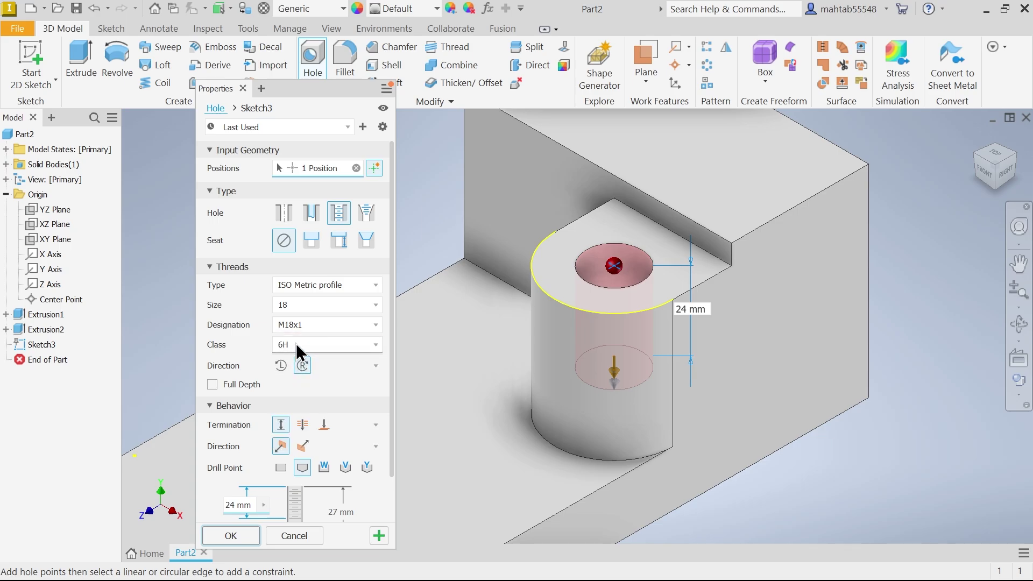
left_click(296, 344)
left_click(311, 361)
left_click_drag(393, 380, 395, 431)
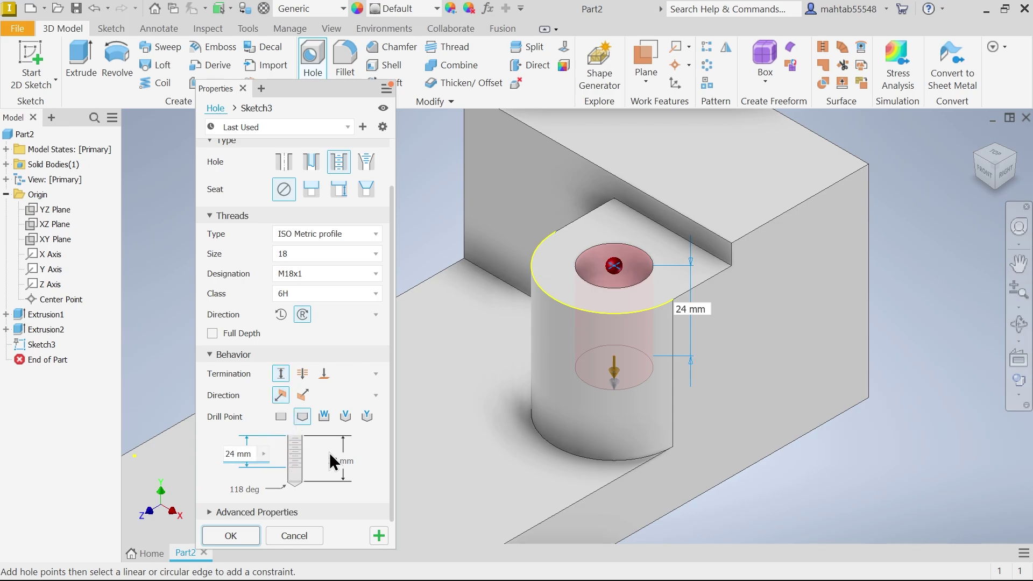
Step: Try the Through All termination for the tapped hole and return it to the Distance termination
left_click(304, 372)
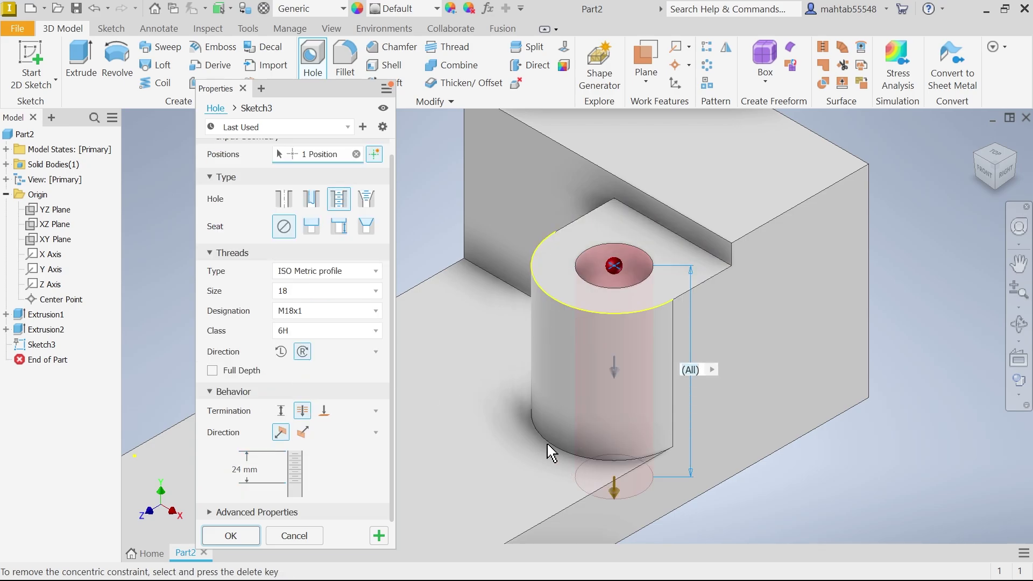
left_click(281, 412)
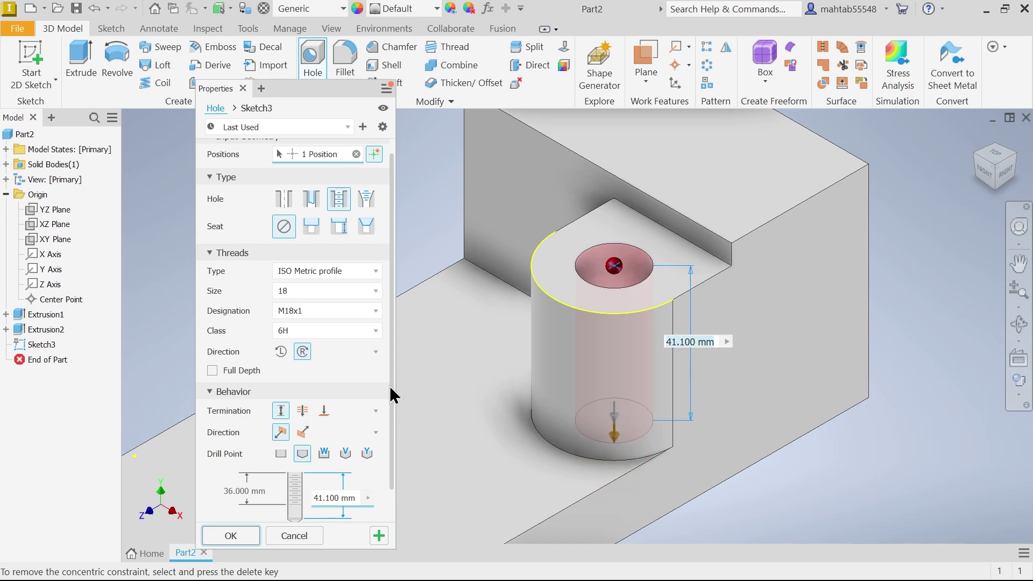
left_click_drag(390, 386, 390, 435)
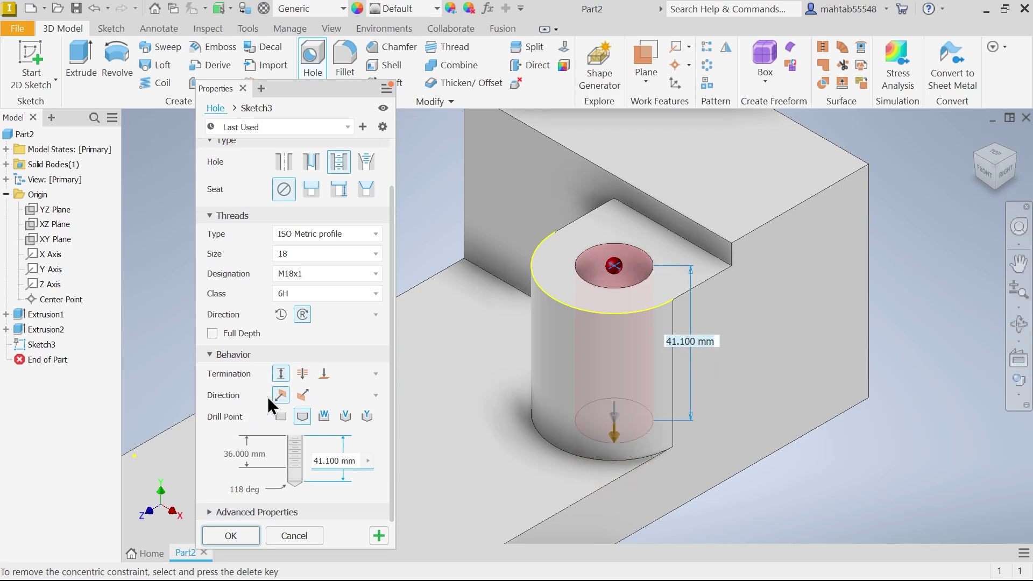
left_click(613, 313)
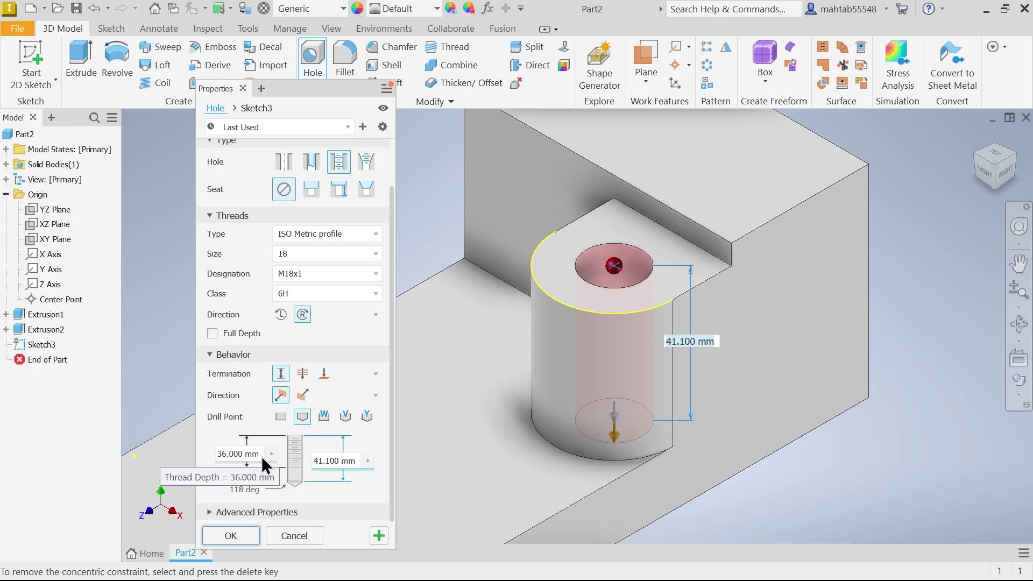
Step: Set the tapped hole's thread depth to 24 mm and drill depth to 27 mm, and create the hole
left_click_drag(262, 457, 210, 445)
type("24")
left_click(345, 463)
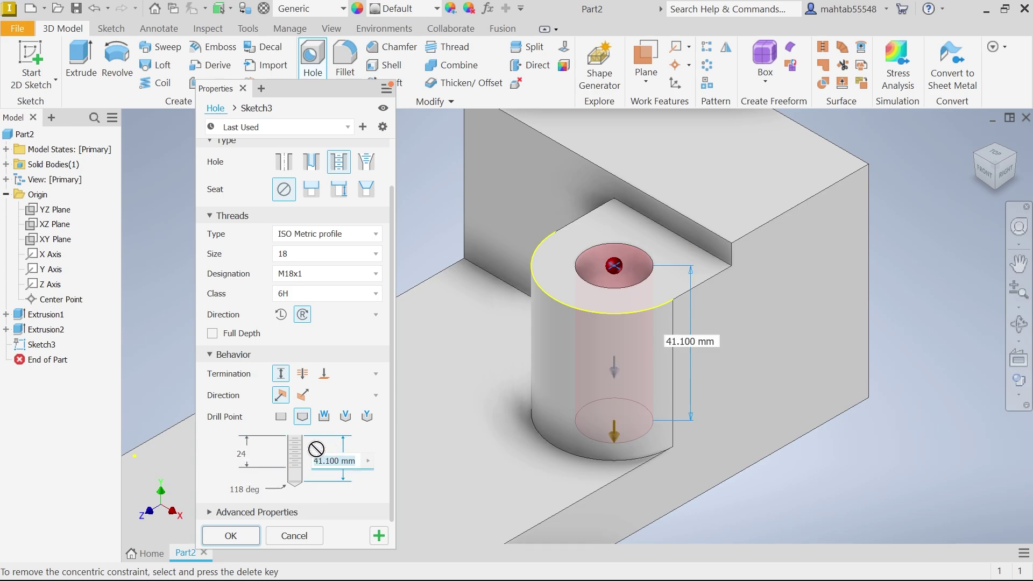
type("27")
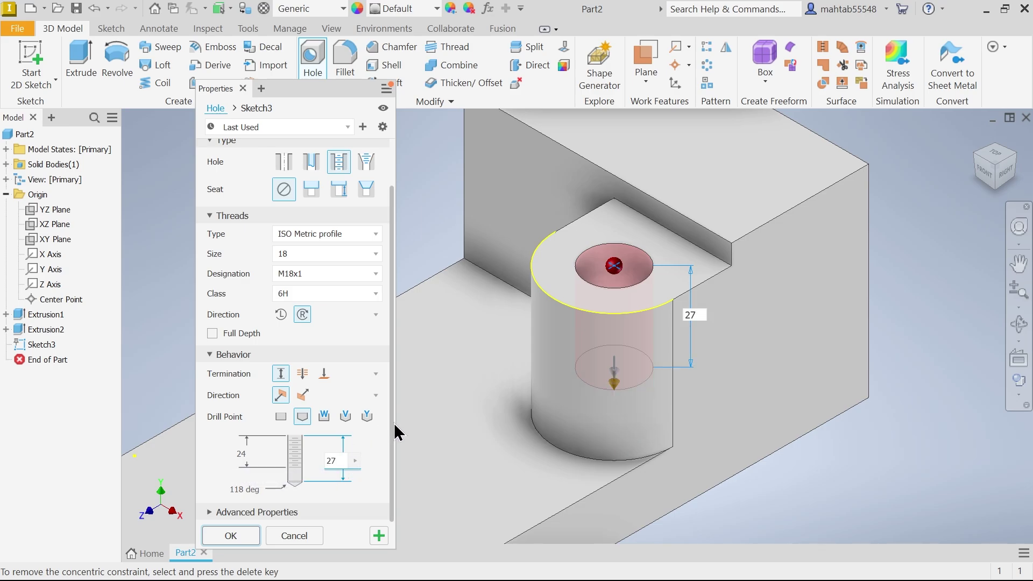
left_click(233, 536)
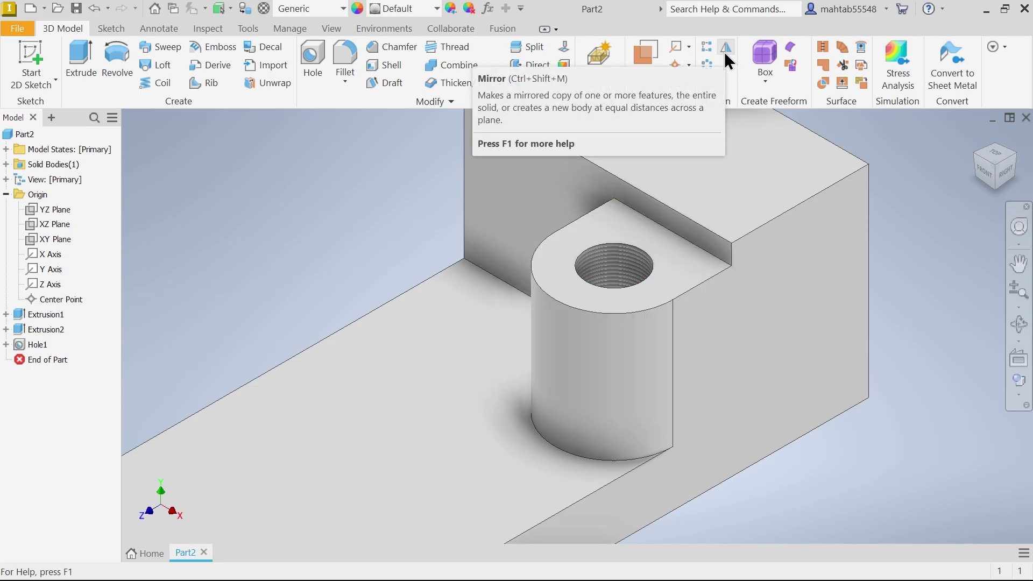
Step: Mirror the U-shaped boss and its tapped hole across the YZ plane
left_click(725, 51)
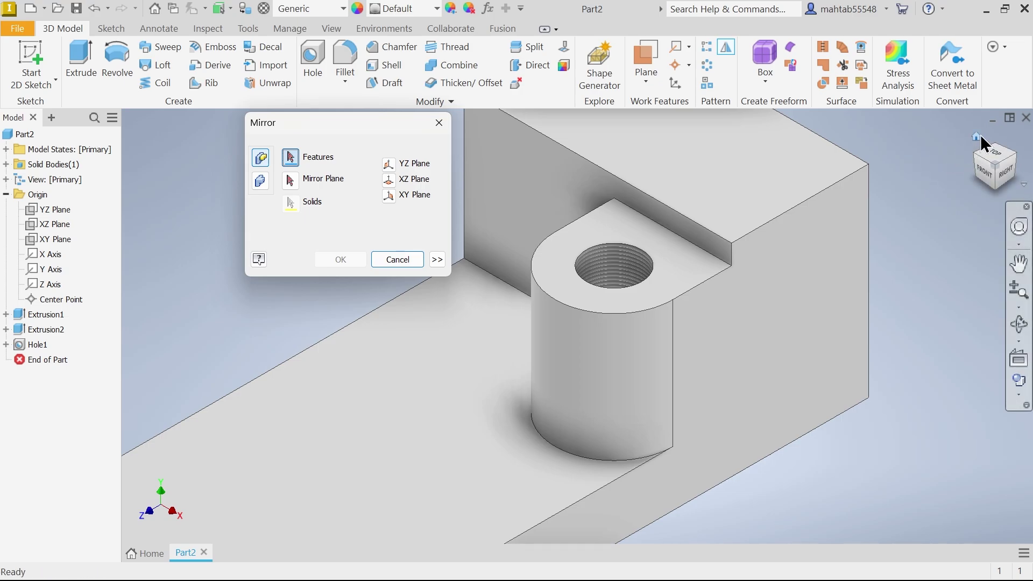
left_click(978, 138)
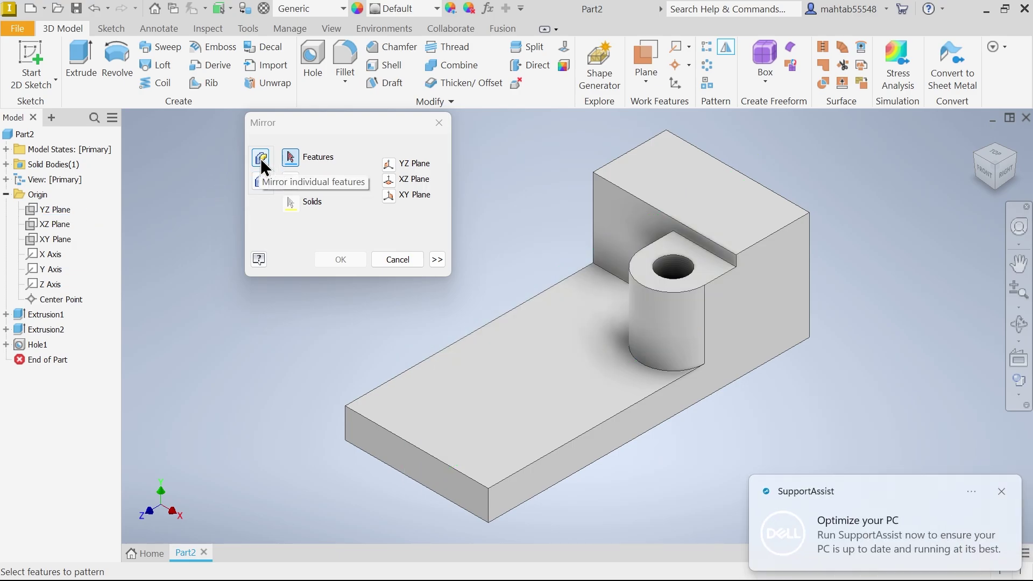
left_click(1001, 492)
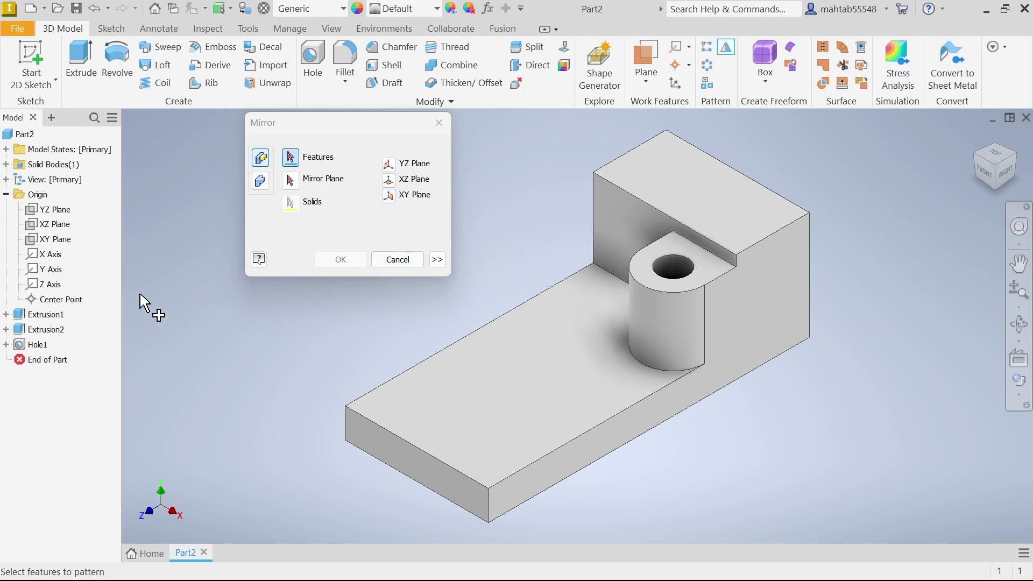
left_click(45, 330)
left_click(35, 345)
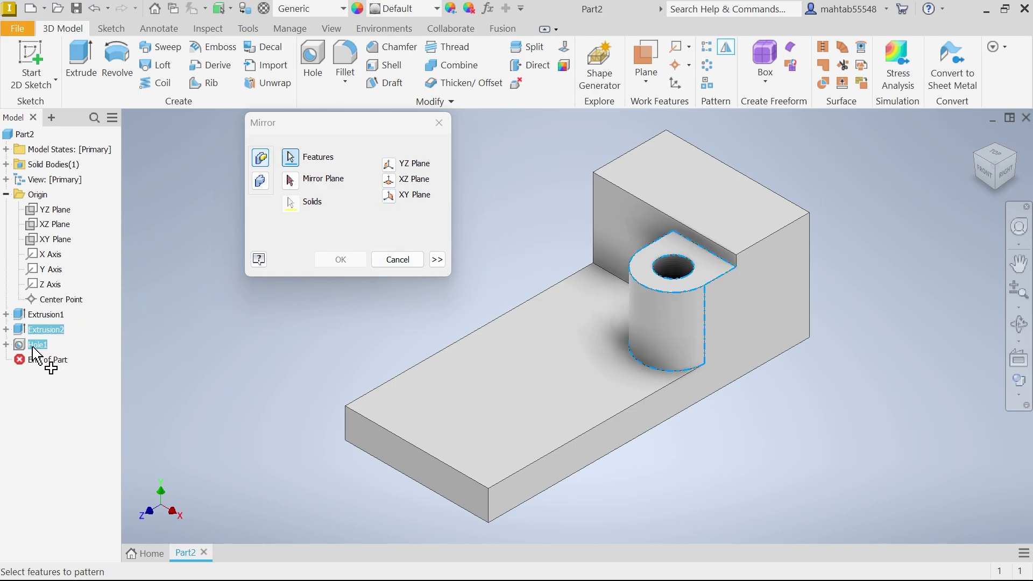
left_click(290, 181)
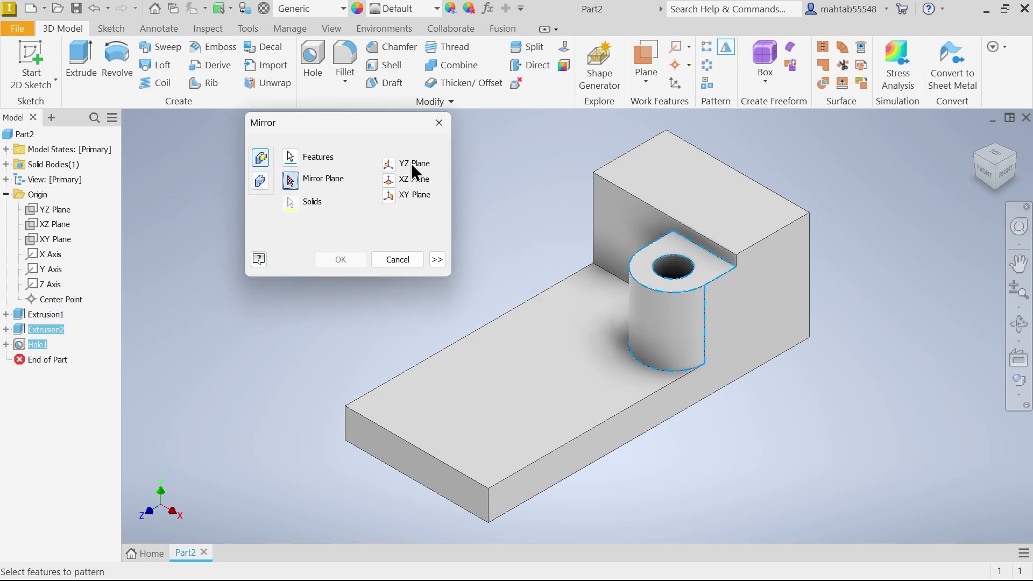
left_click(55, 209)
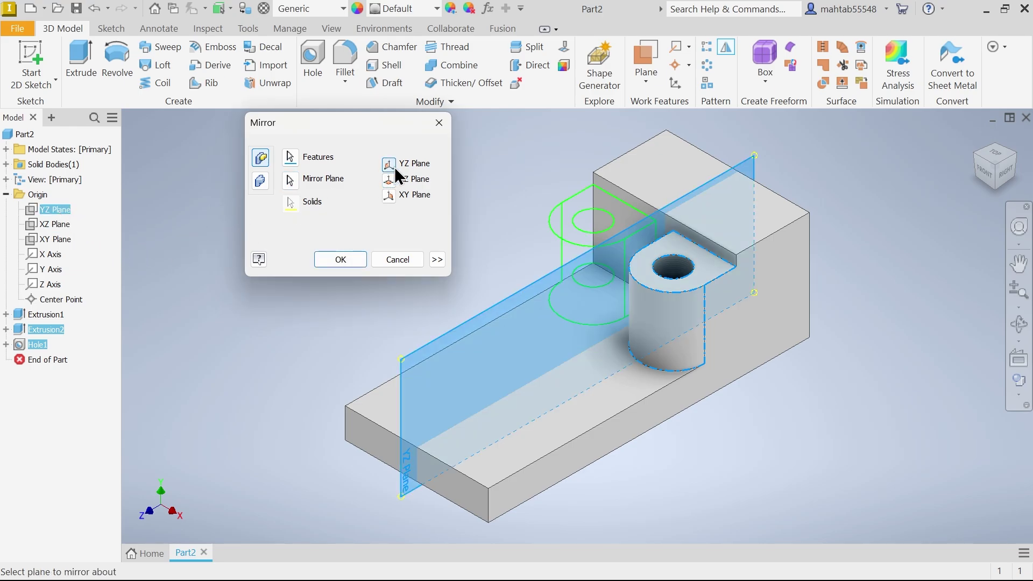
left_click(340, 260)
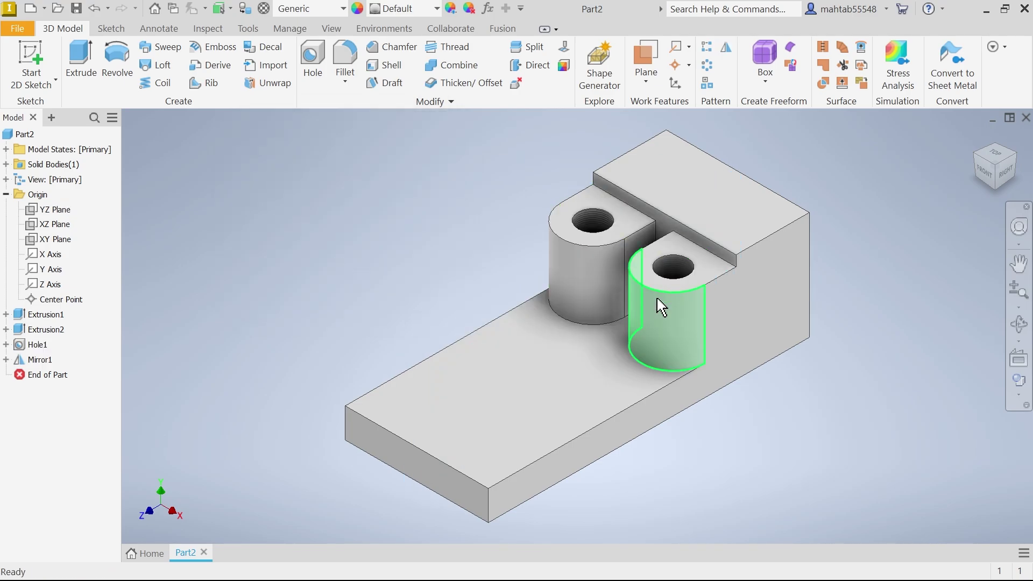
Step: Switch to the Exercise 33 drawing, examine the half-round feature's dimensions in the top and right views, and return to Inventor
key("alt+Tab")
scroll(404, 258, "down", 3)
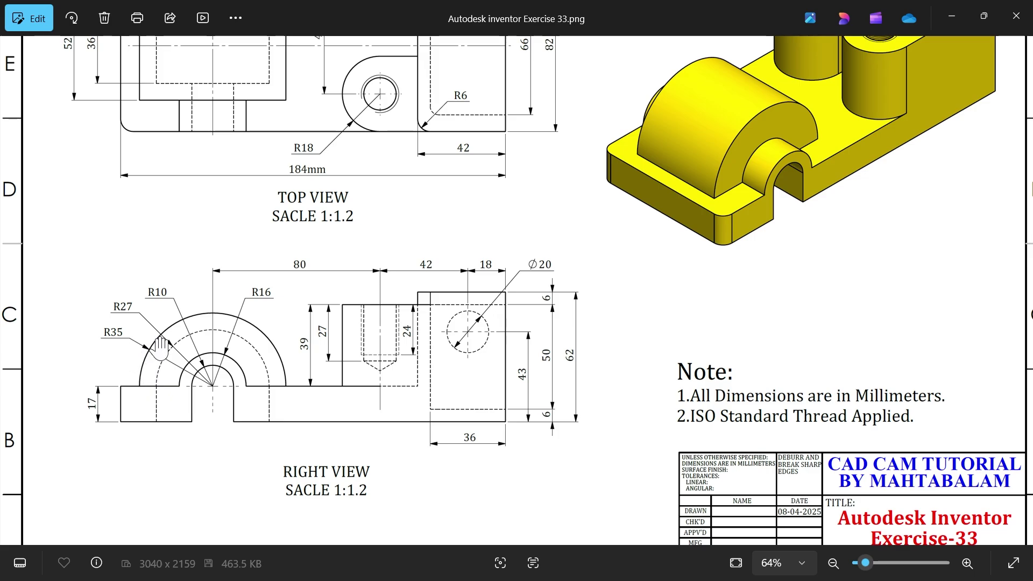
scroll(215, 269, "up", 3)
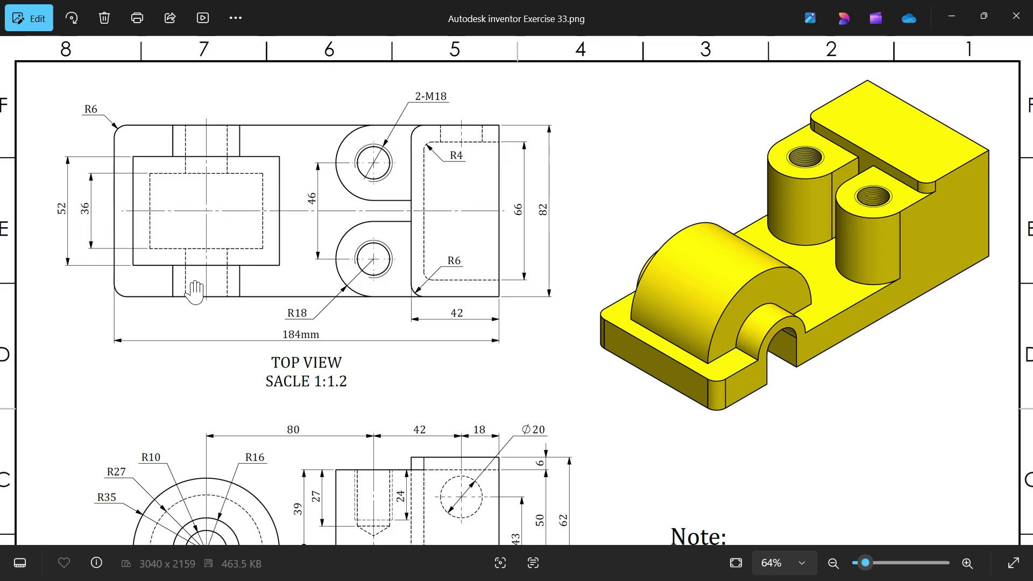
scroll(196, 291, "down", 3)
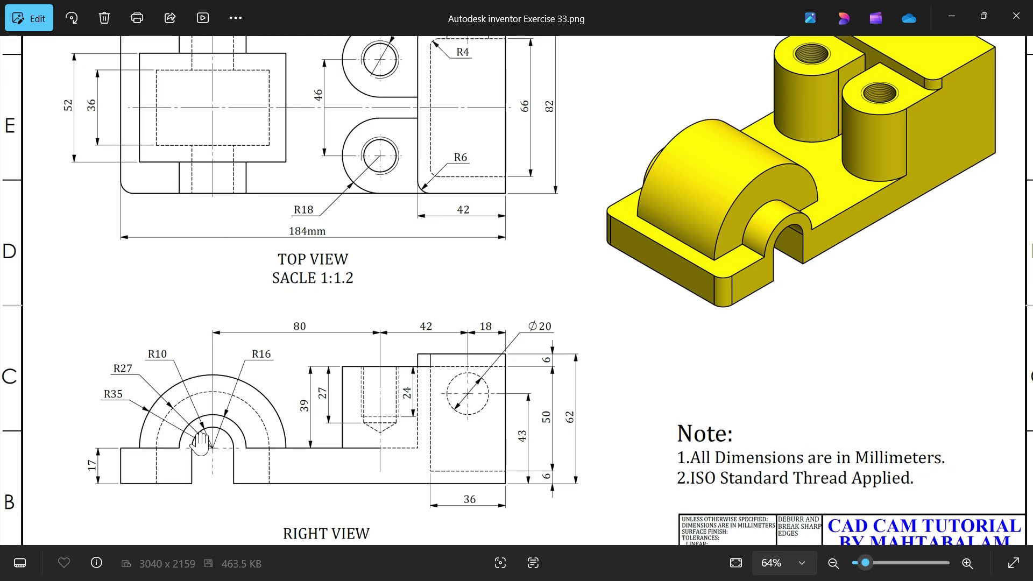
scroll(269, 307, "up", 2)
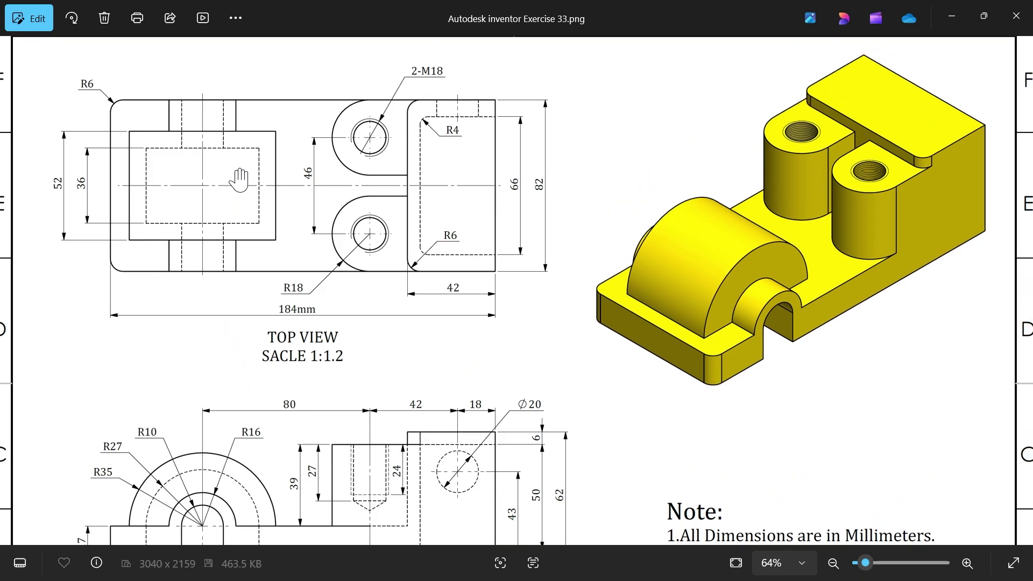
left_click_drag(234, 284, 241, 181)
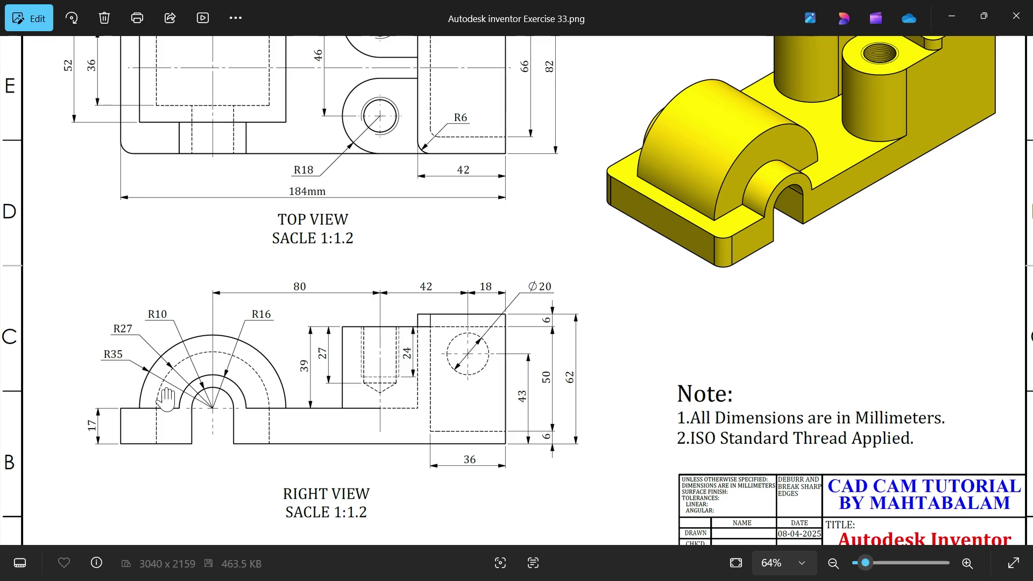
left_click(953, 19)
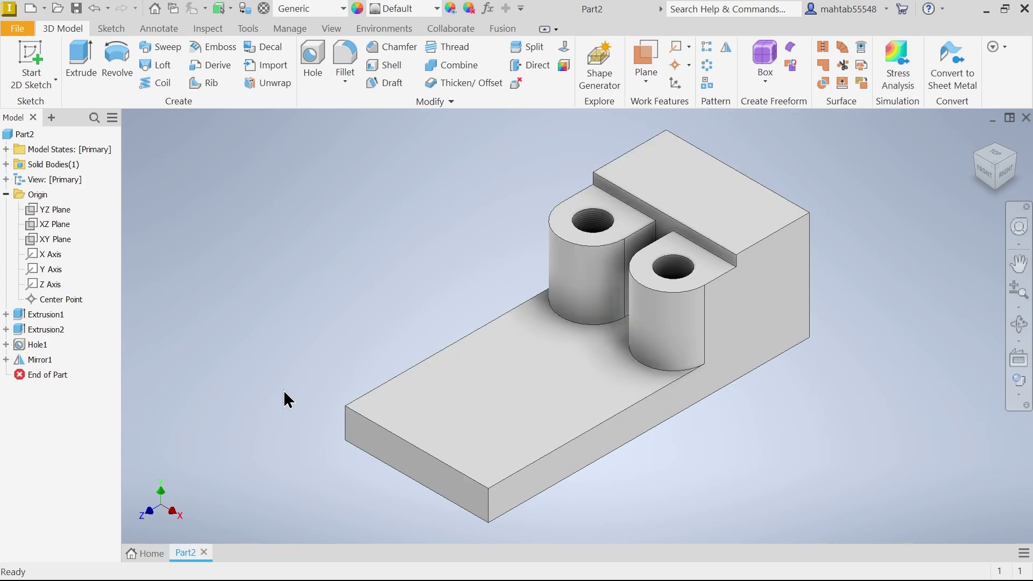
Step: Start a sketch on the YZ plane and draw three concentric circles on the base's upper edge, radii about 34, 17 and 7 mm
left_click(60, 213)
left_click(597, 317)
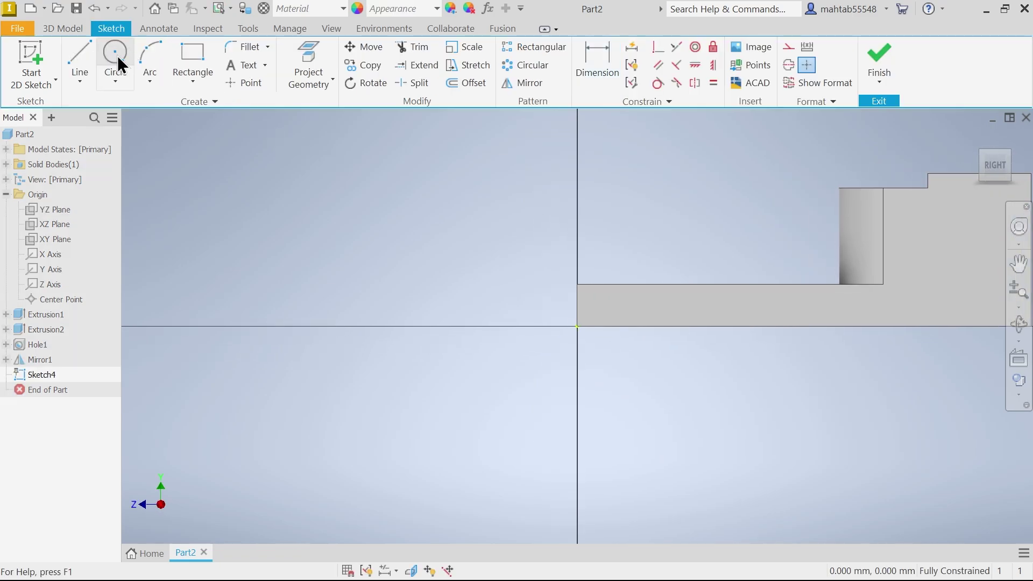
left_click(117, 56)
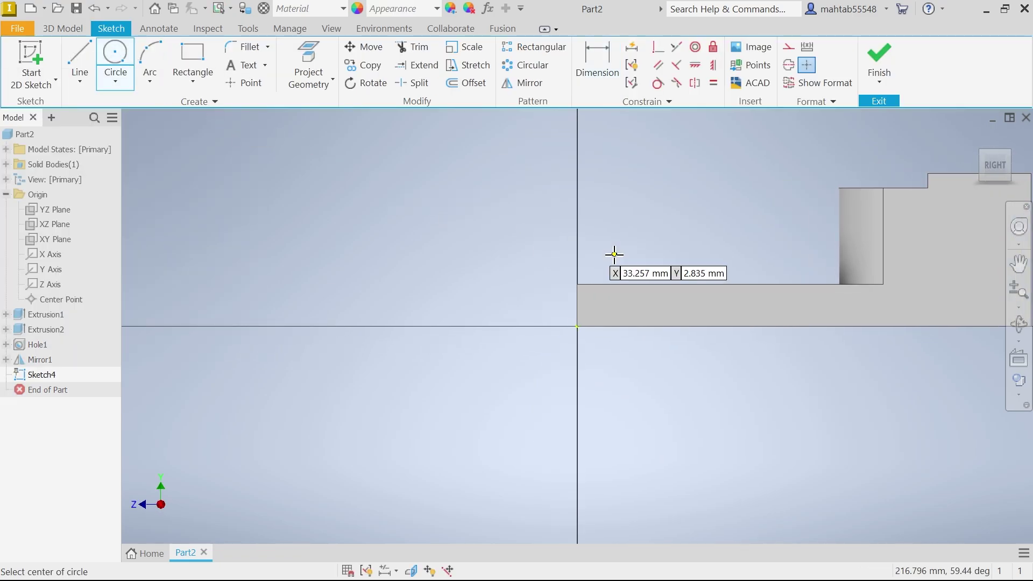
left_click(683, 284)
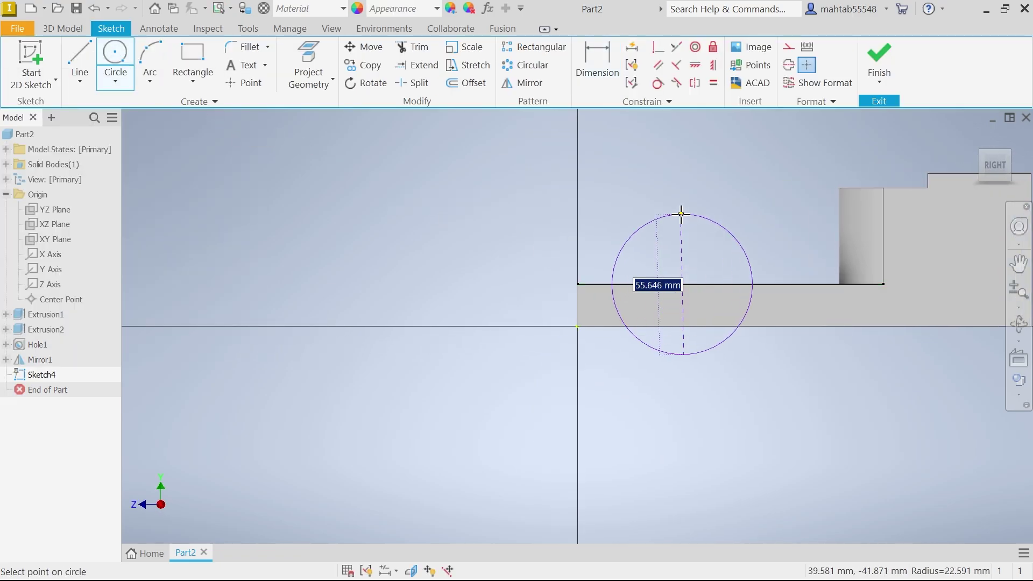
left_click(683, 202)
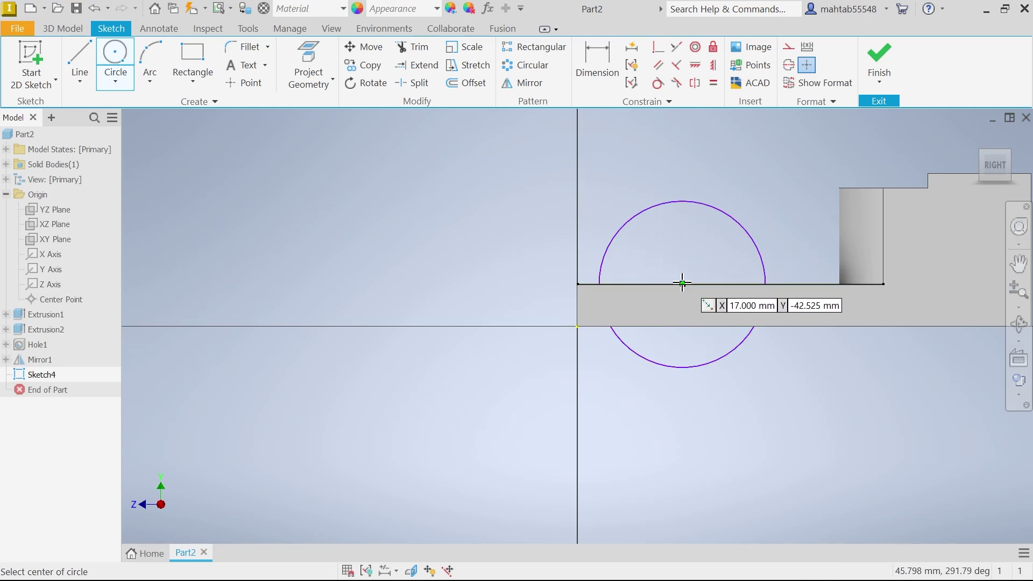
left_click(683, 283)
left_click(682, 242)
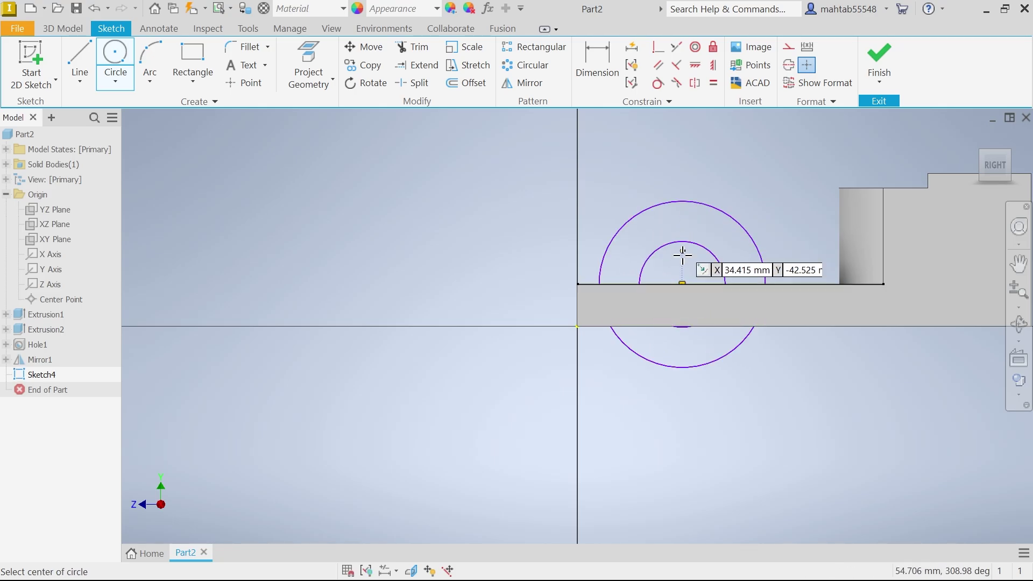
left_click(683, 284)
left_click(682, 266)
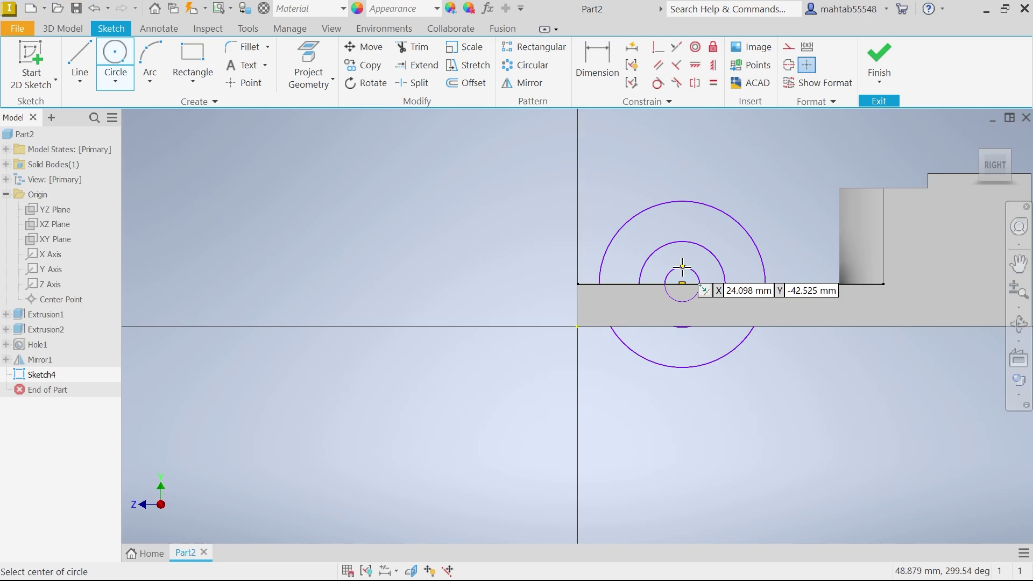
Step: Slice the model graphics at the sketch plane to expose the three circles
left_click(411, 571)
key("Escape")
scroll(887, 285, "up", 3)
scroll(893, 258, "down", 3)
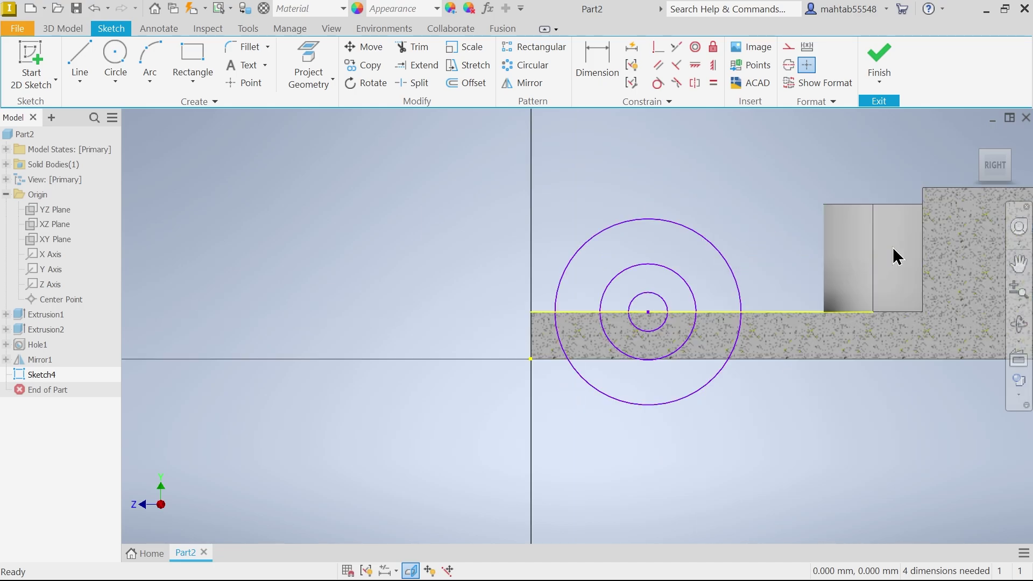
scroll(850, 304, "down", 3)
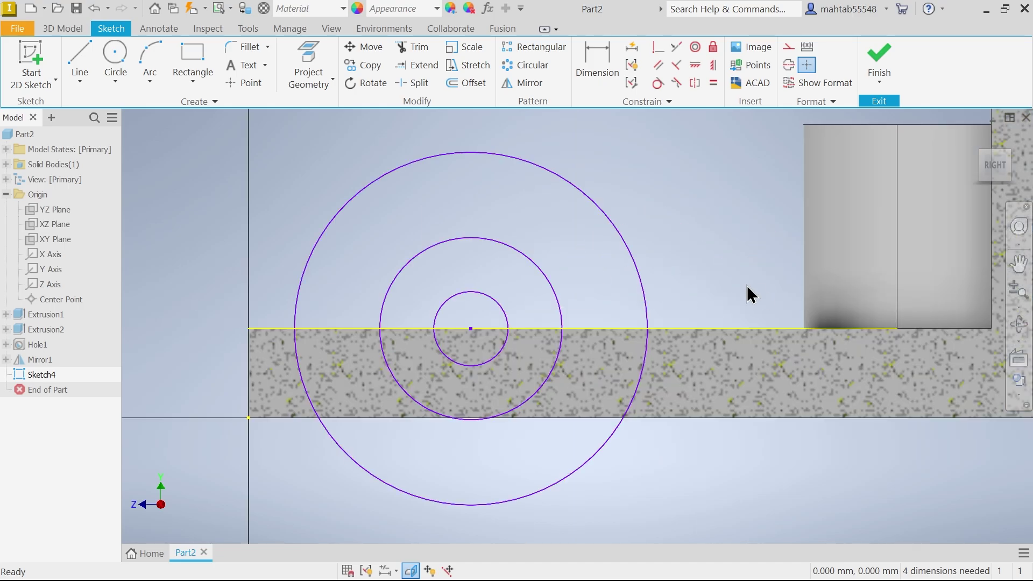
Step: Draw a horizontal line along the base's upper edge across the full diameter of the outer circle
left_click(79, 69)
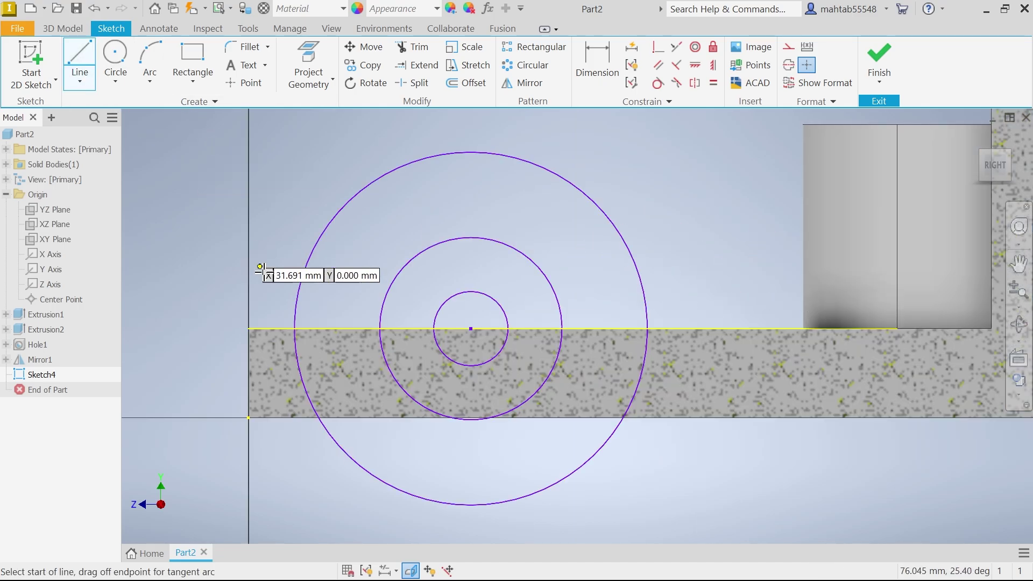
left_click(294, 329)
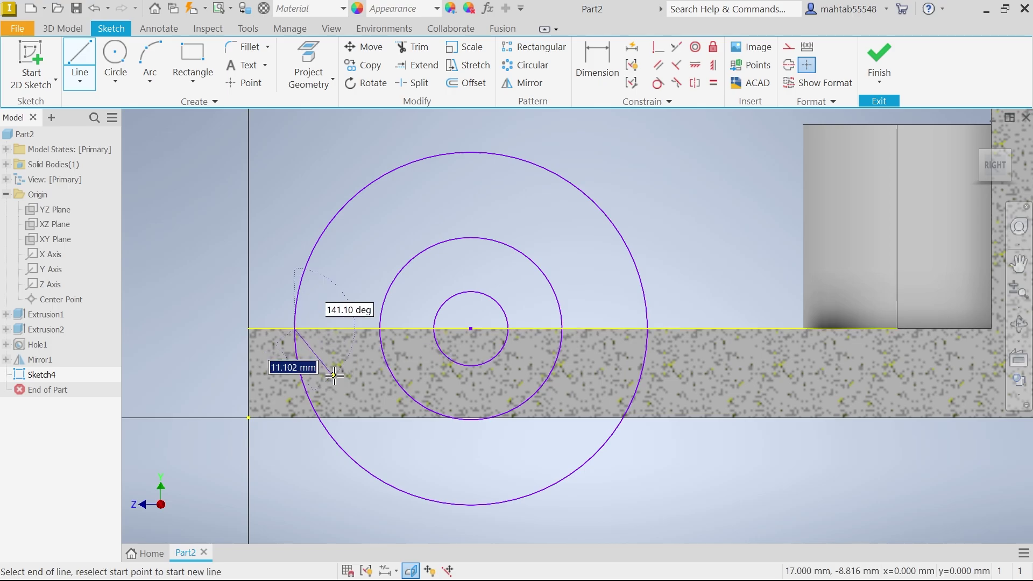
double_click(647, 330)
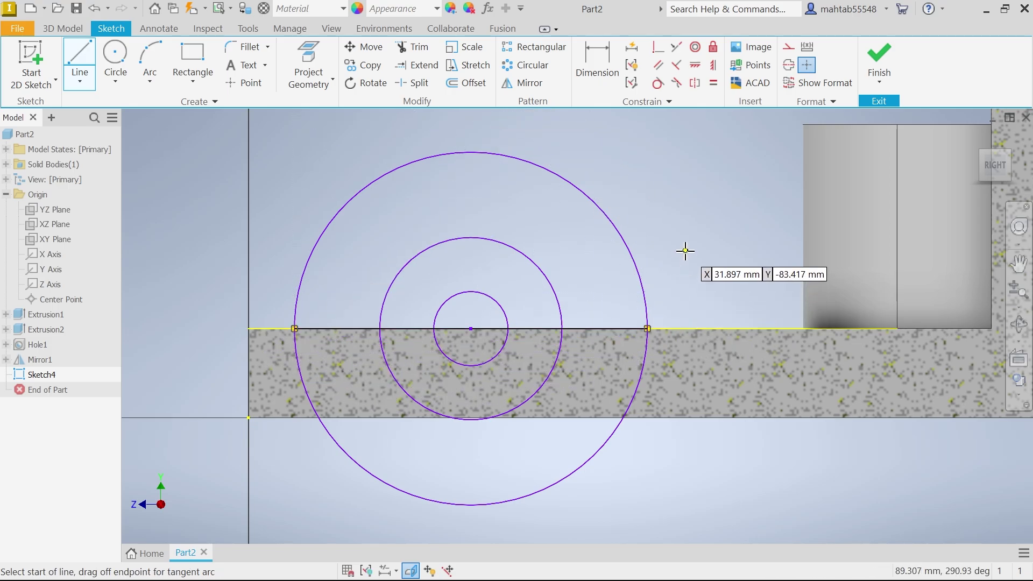
key("Escape")
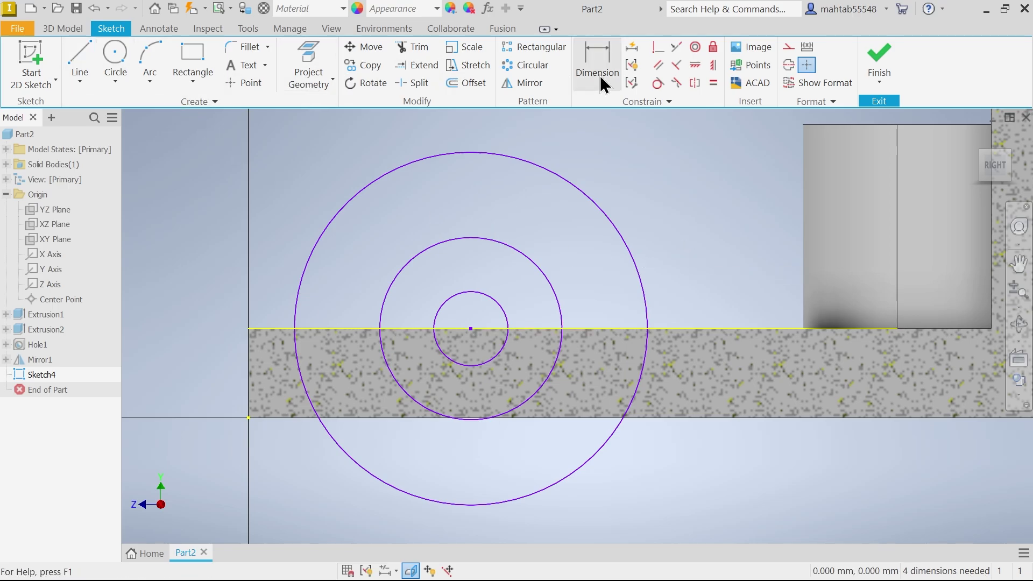
Step: Trim away the lower halves of all three concentric circles below the base's upper edge
left_click(602, 76)
left_click(419, 49)
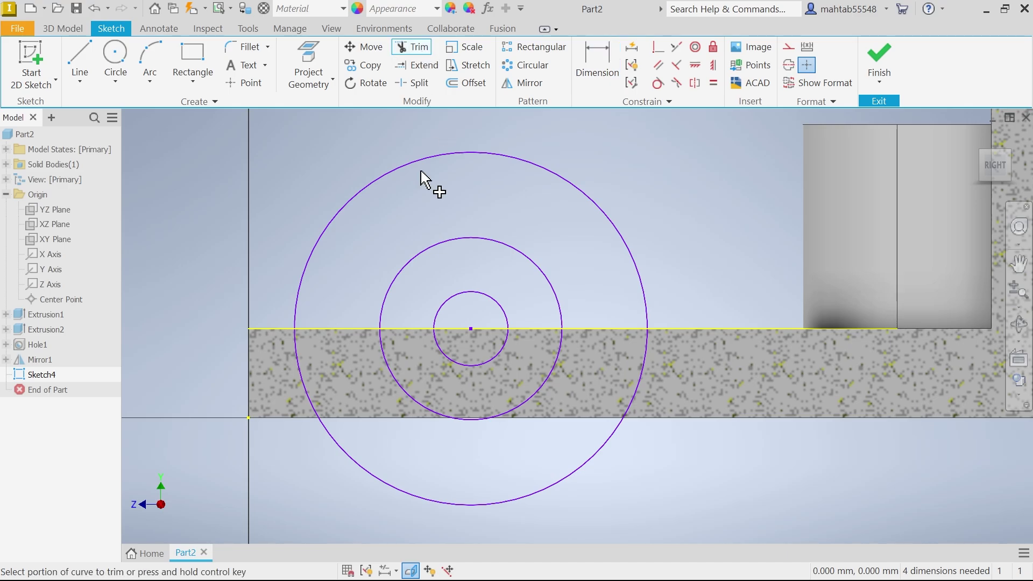
left_click(310, 409)
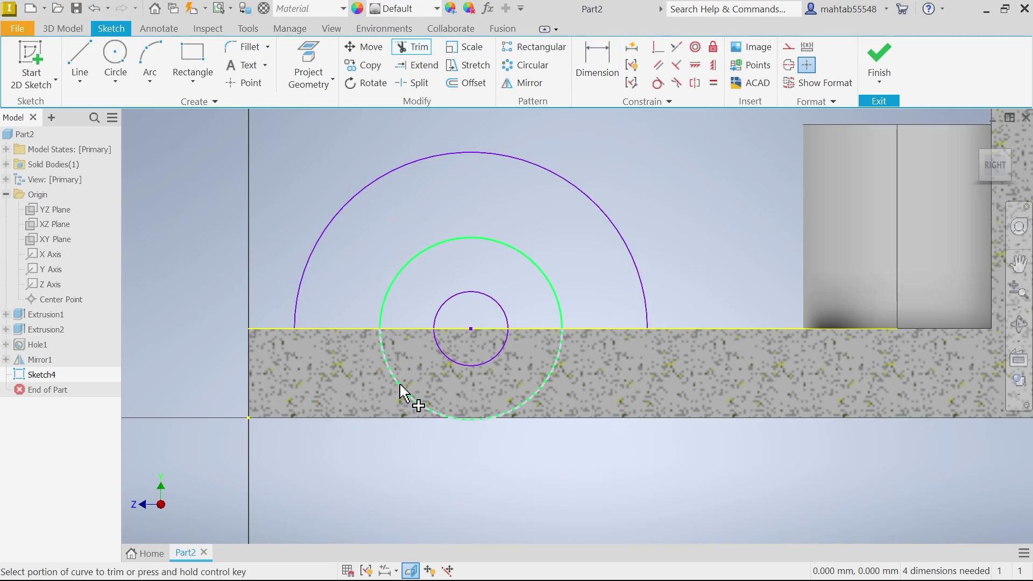
left_click(402, 397)
left_click(480, 366)
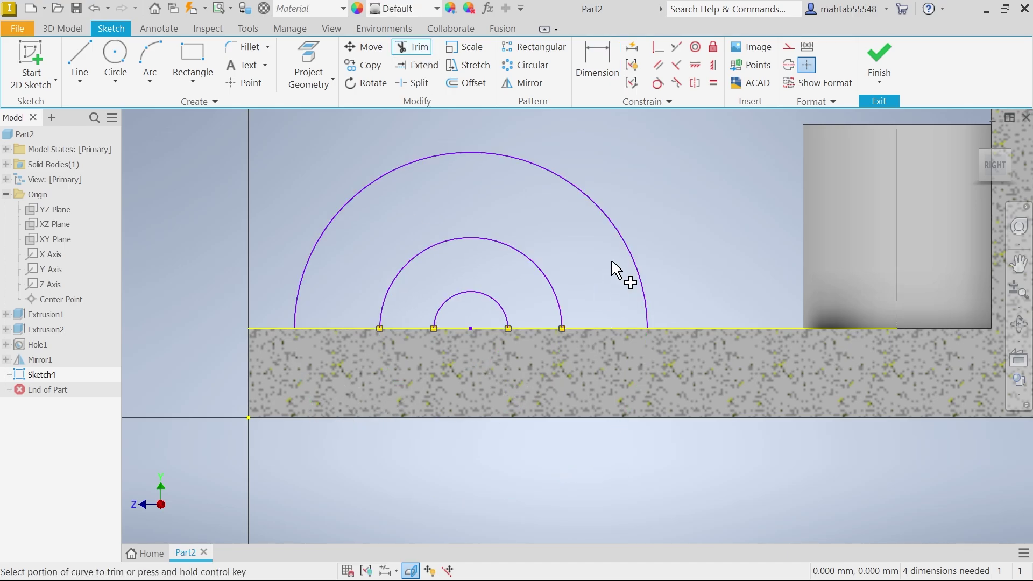
Step: Dimension the outer semicircle with a 35 mm radius
left_click(596, 60)
left_click(330, 217)
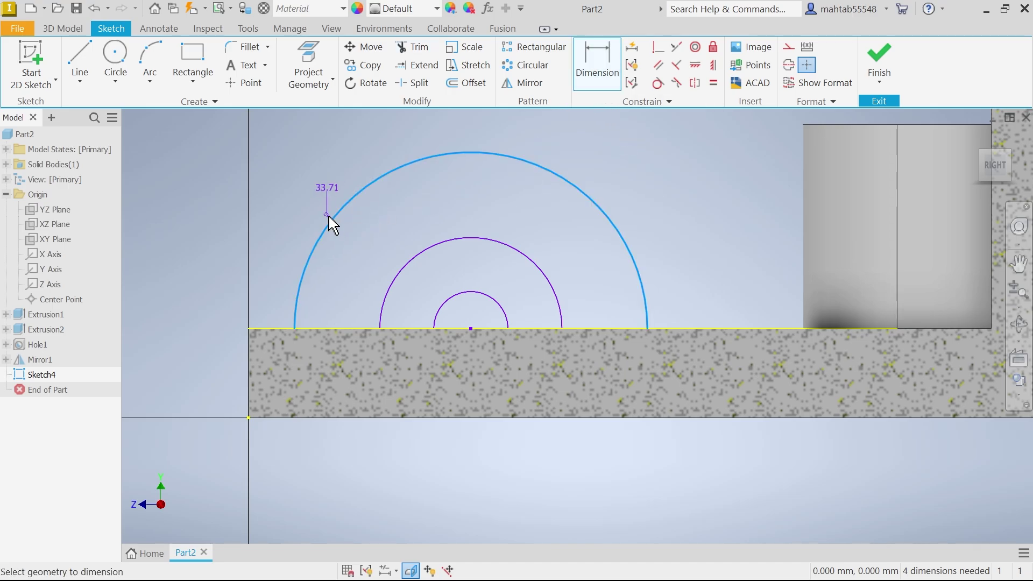
left_click(295, 207)
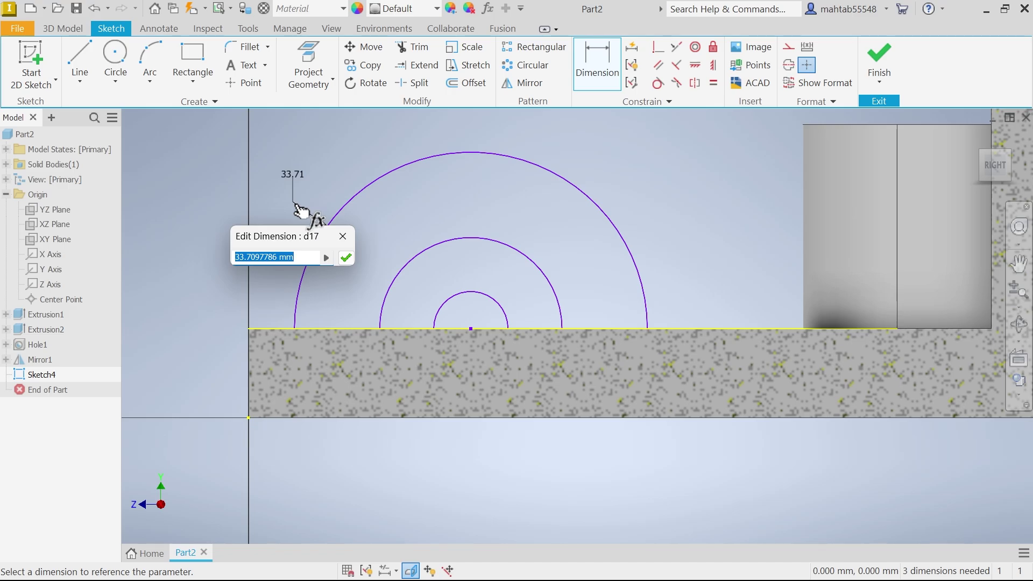
type("35")
key("Return")
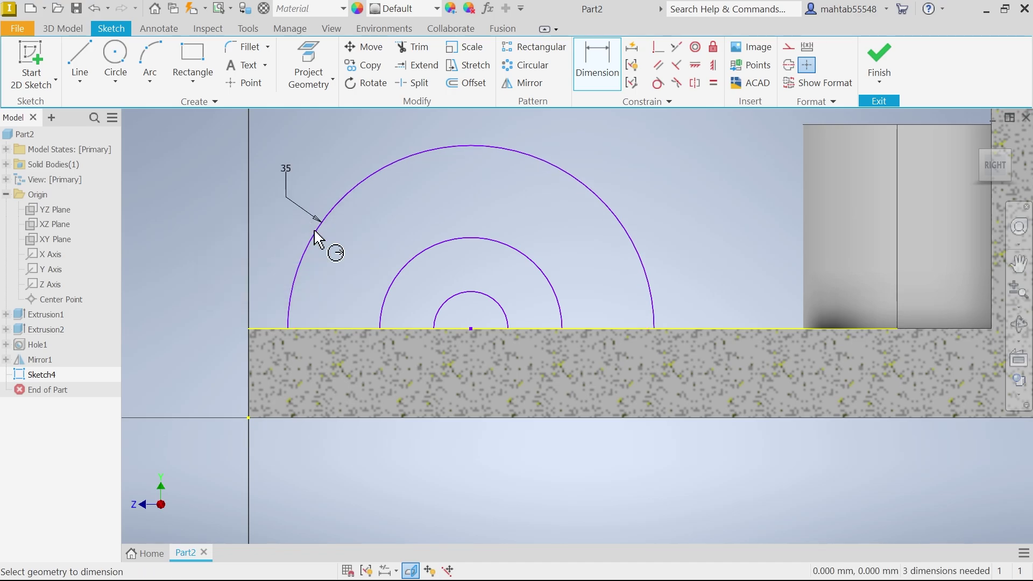
Step: Dimension the middle semicircle with a 16 mm radius and the inner one with a 10 mm radius
left_click(456, 239)
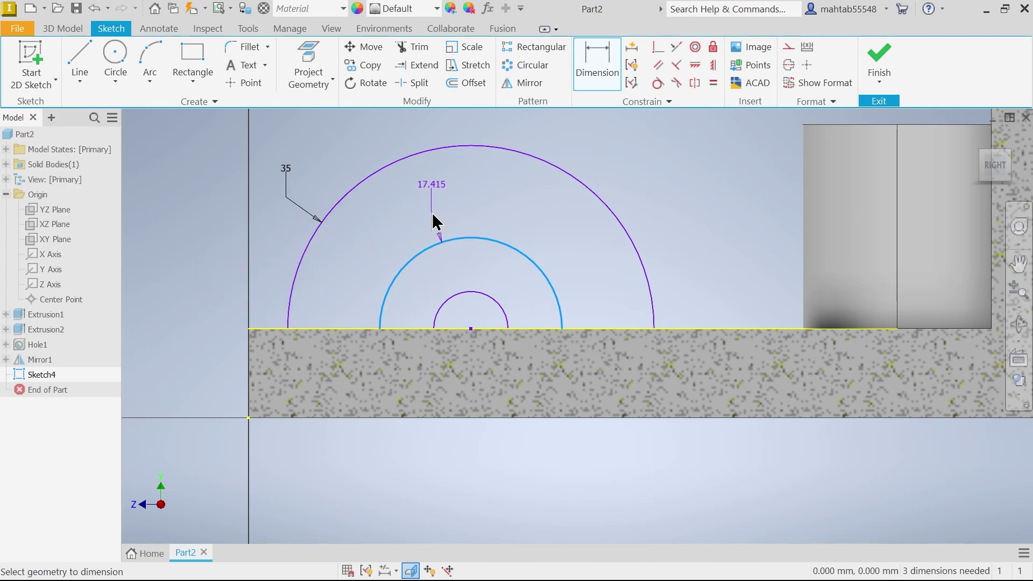
left_click(437, 223)
type("16")
key("Return")
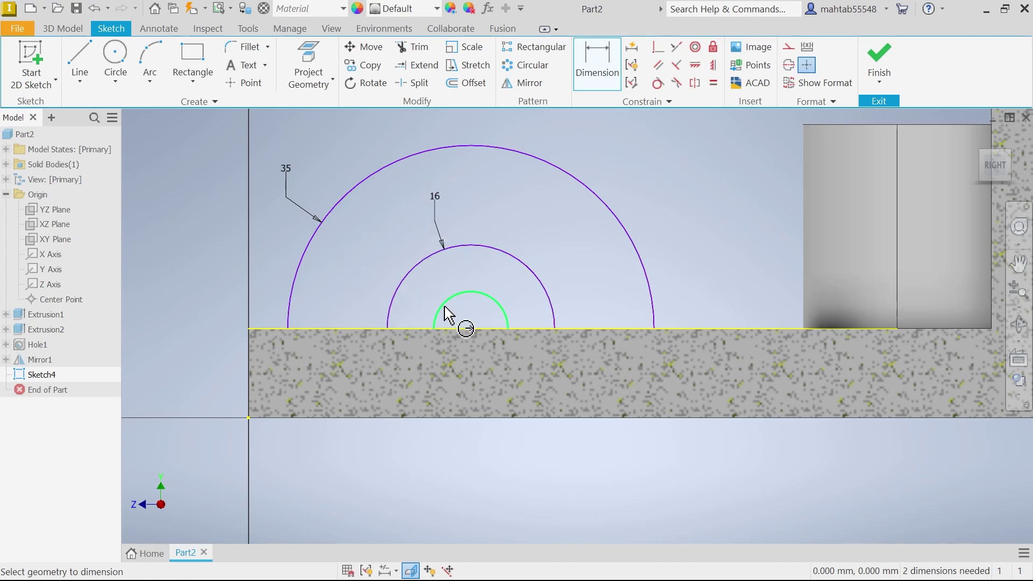
left_click(443, 309)
left_click(425, 291)
type("10")
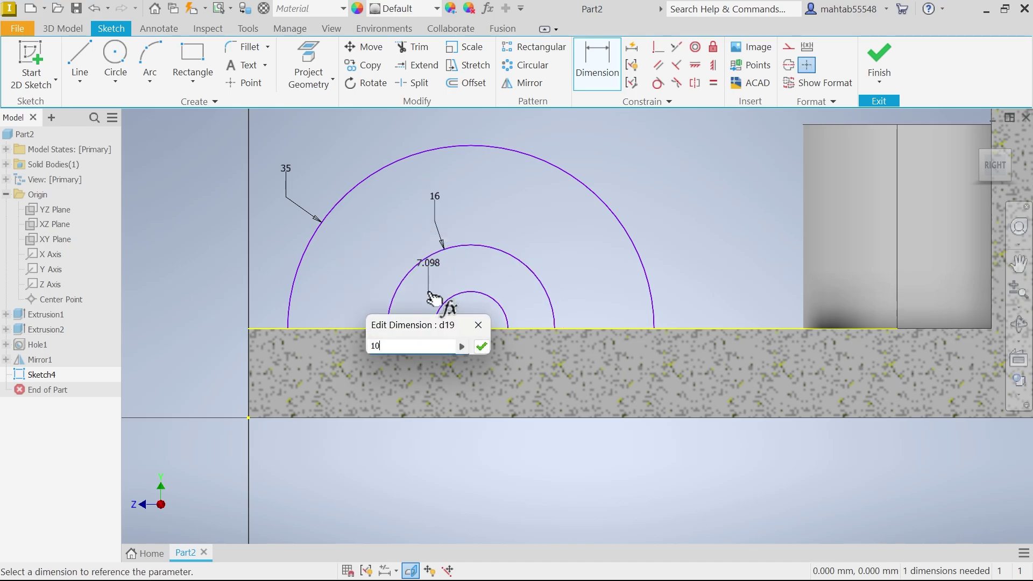
left_click(478, 345)
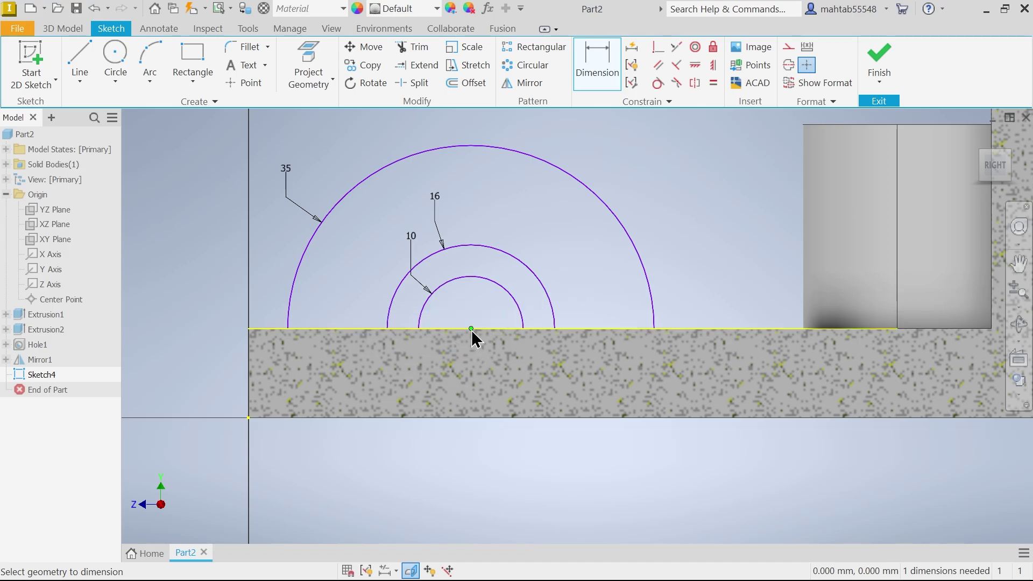
Step: Place the arcs' common centre 140 mm from the rear edge of the tall block and finish the sketch
scroll(587, 409, "down", 3)
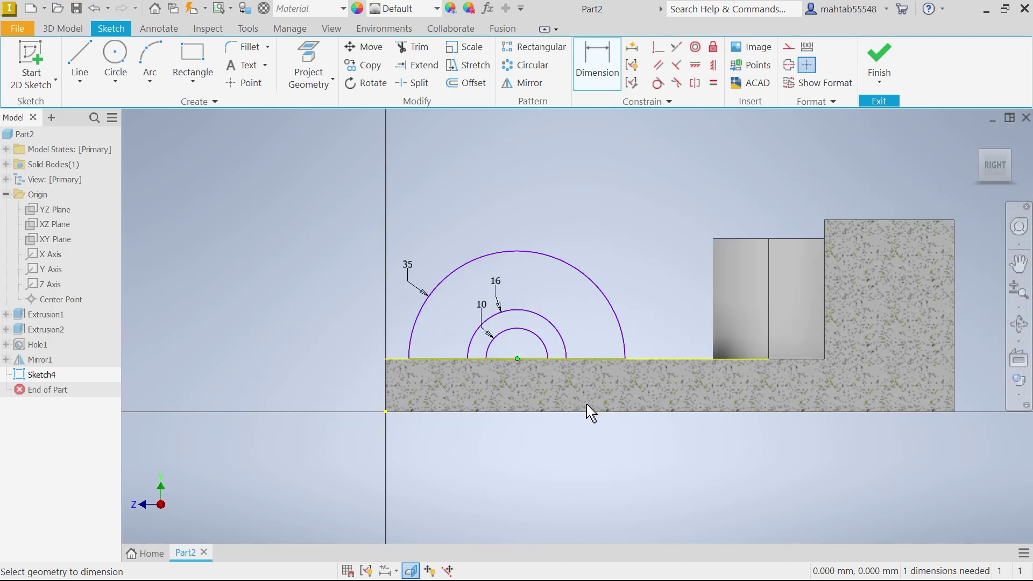
left_click(955, 361)
left_click(723, 183)
type("140")
left_click(766, 236)
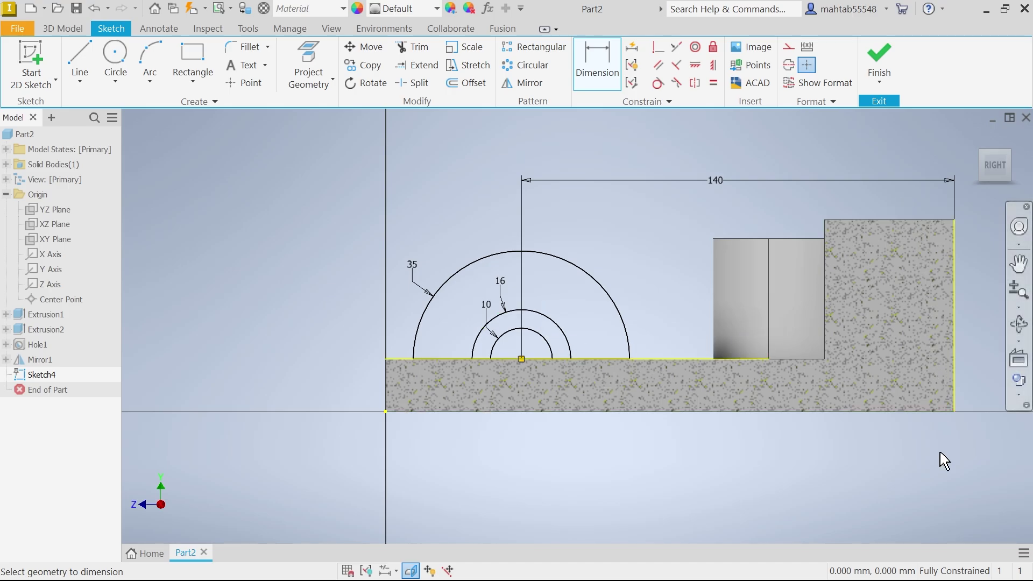
left_click(880, 61)
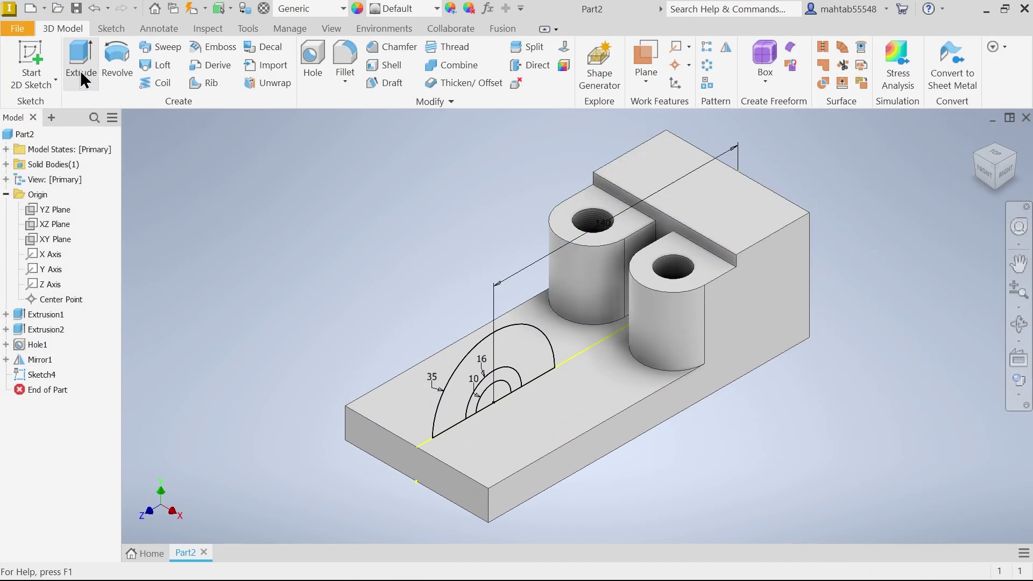
Step: Extrude the outer half-ring profile symmetrically by 52 mm, joined to the body, and begin another extrusion
left_click(82, 72)
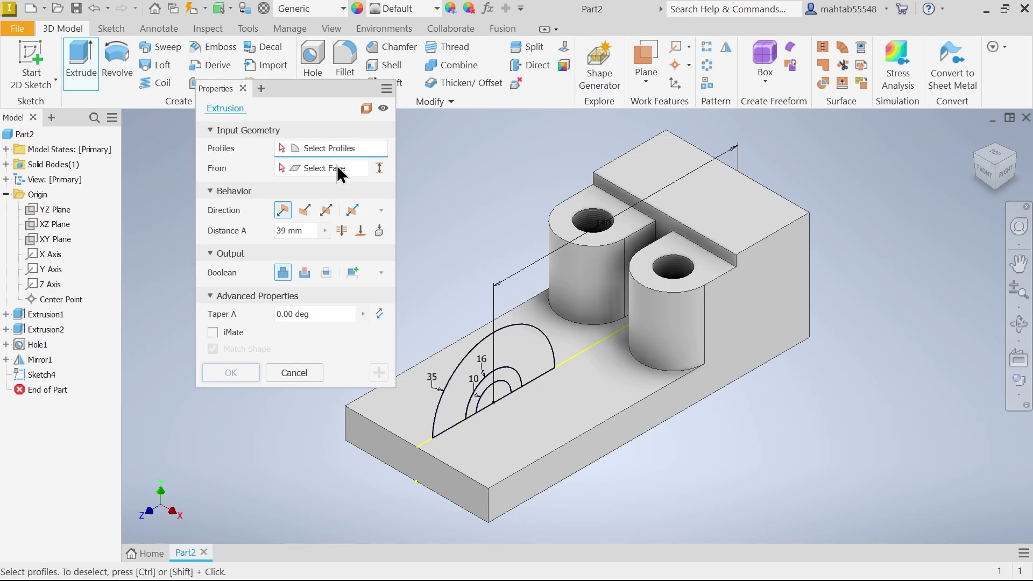
scroll(491, 392, "up", 5)
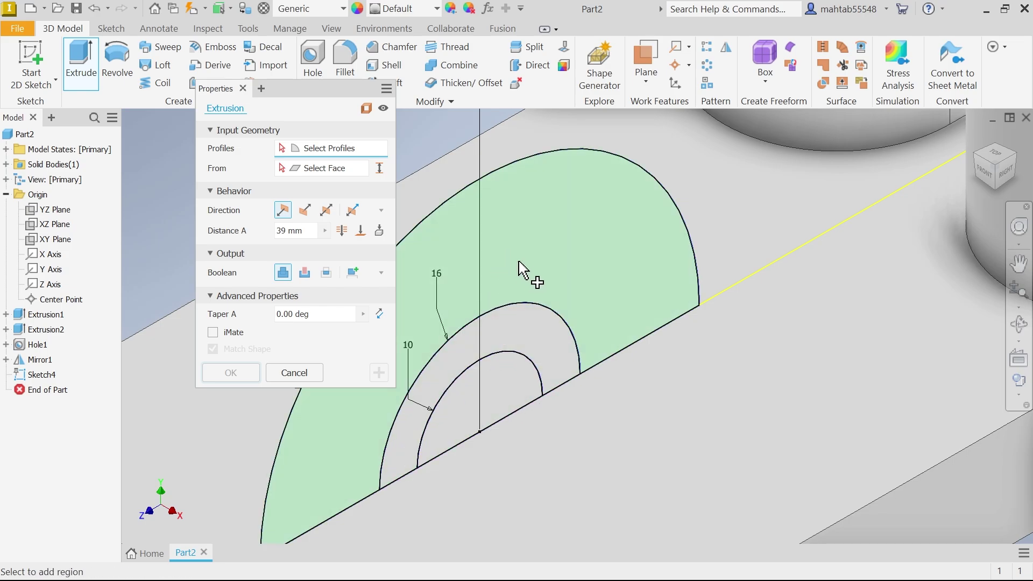
left_click(555, 237)
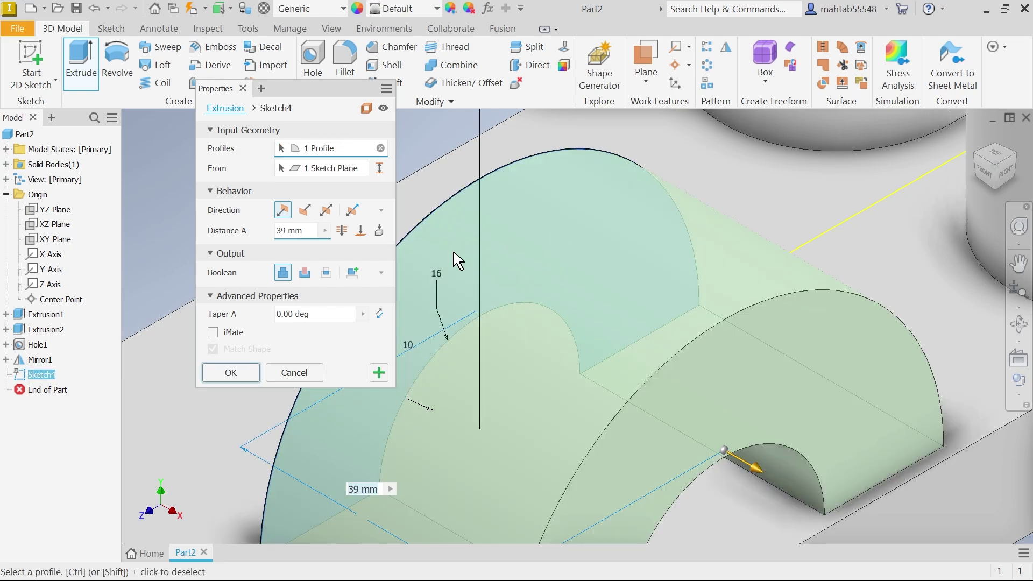
left_click(326, 211)
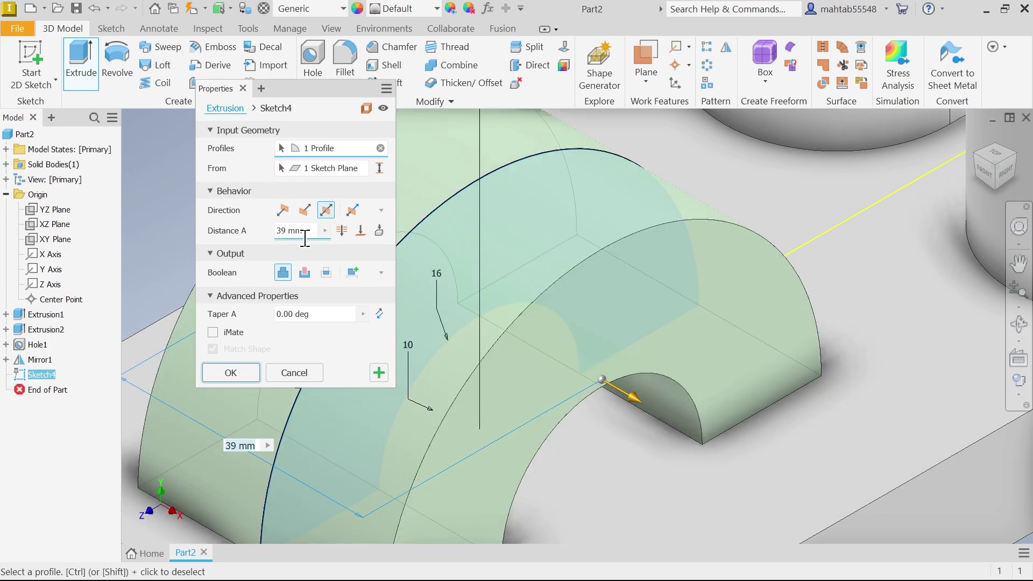
left_click(305, 237)
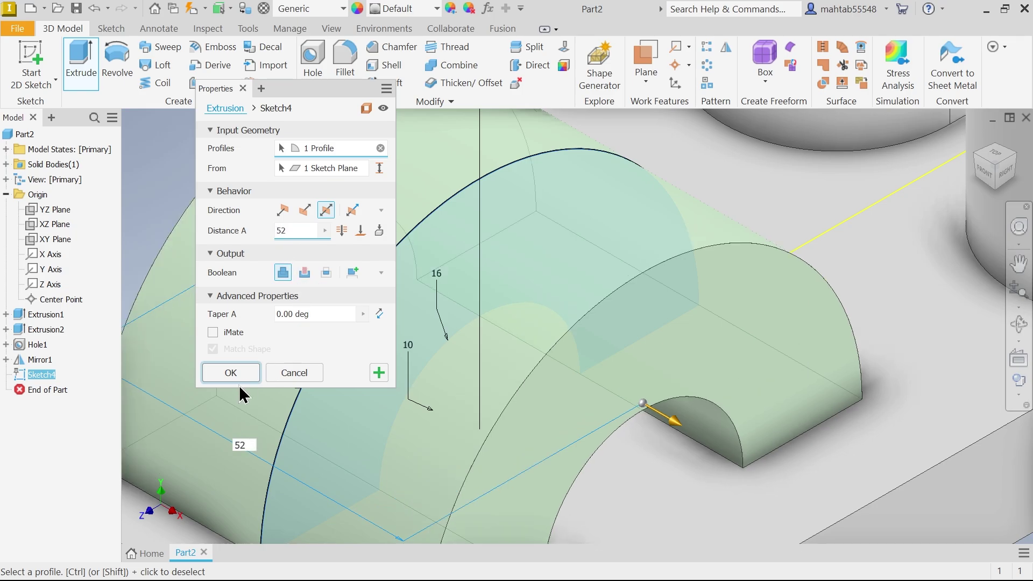
left_click(380, 372)
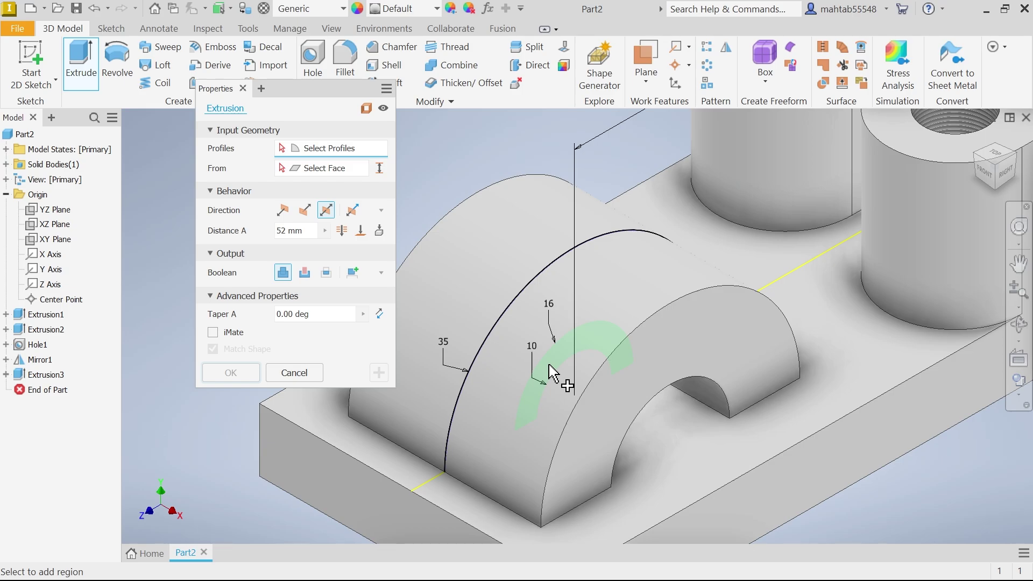
Step: Extrude the middle half-ring profile symmetrically by 82 mm, joined to the body
left_click(553, 374)
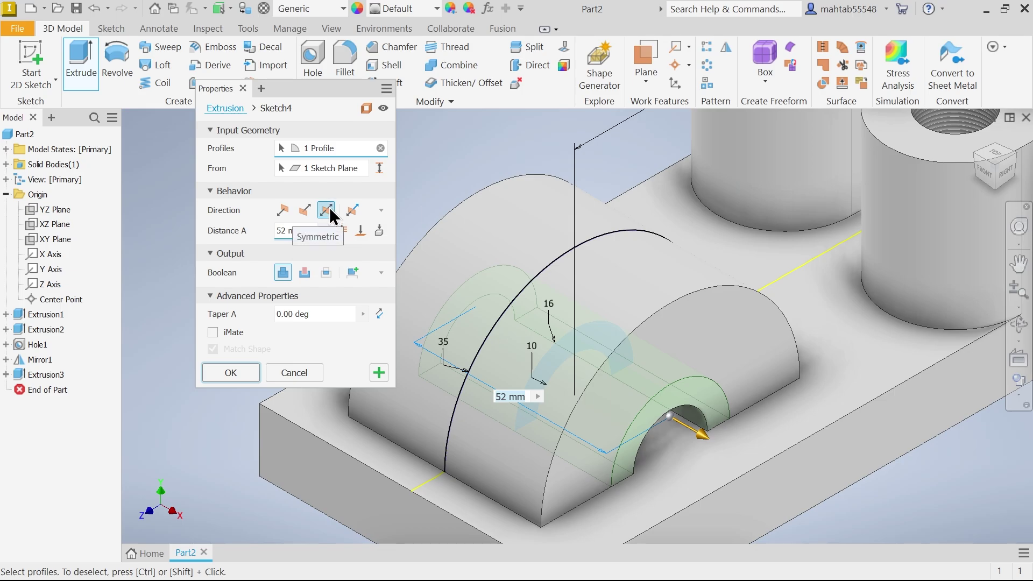
left_click(343, 230)
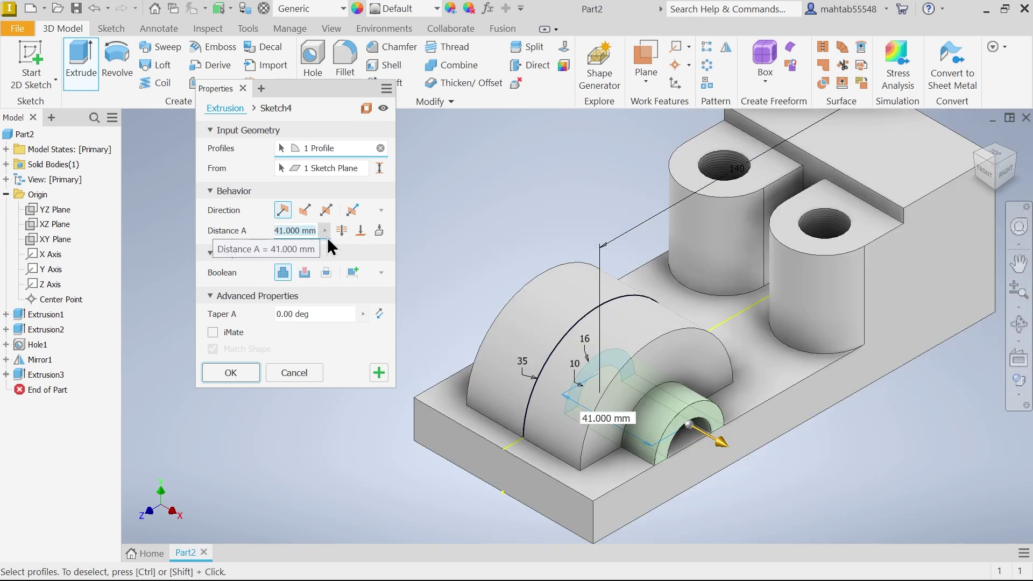
type("82")
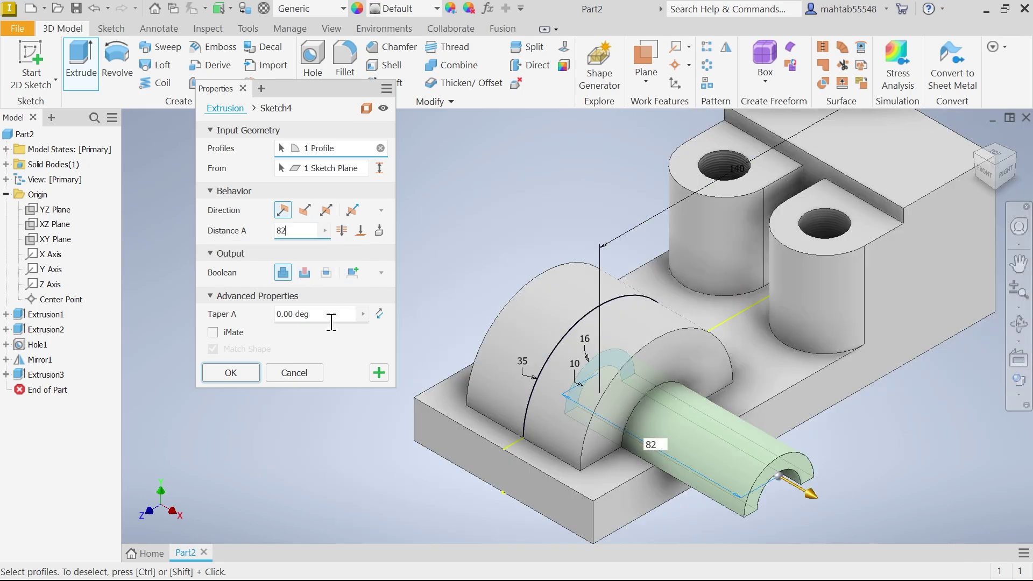
left_click(325, 211)
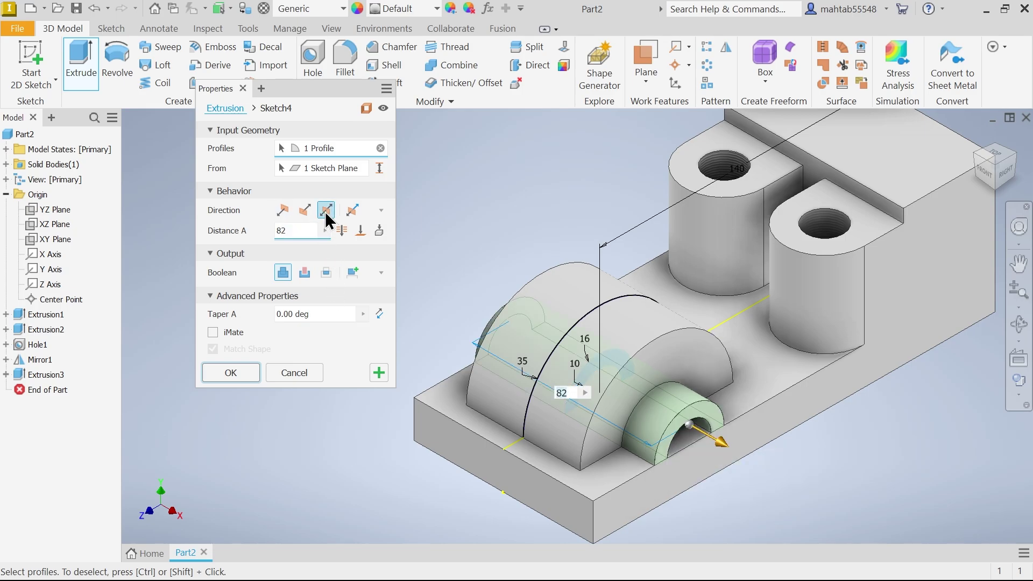
left_click(235, 372)
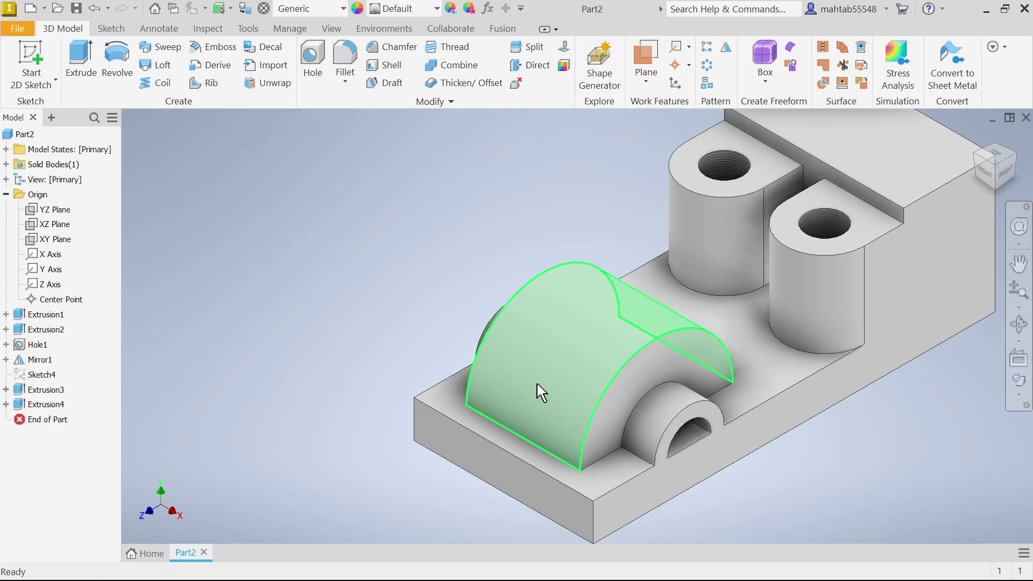
Step: On the base's right side face, sketch a 20 mm wide open rectangle from the inner arc's ends down to the base's bottom edge
scroll(538, 393, "down", 3)
scroll(581, 434, "up", 5)
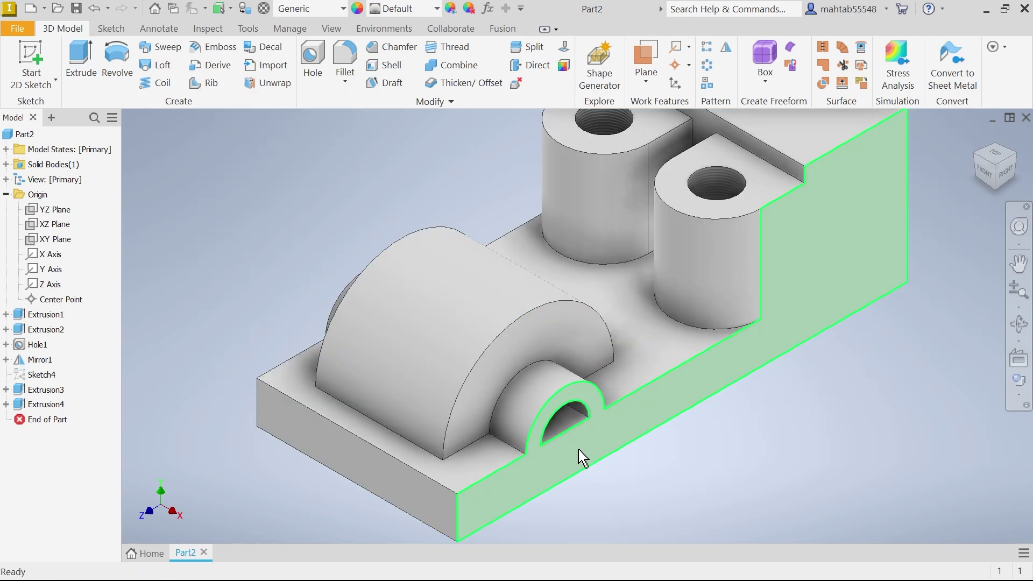
left_click(580, 452)
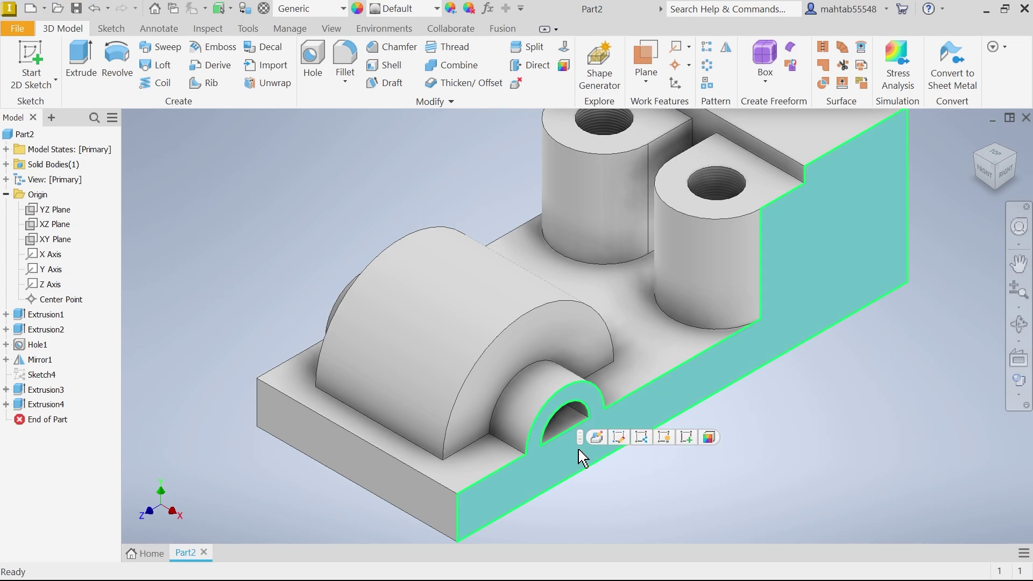
left_click(688, 438)
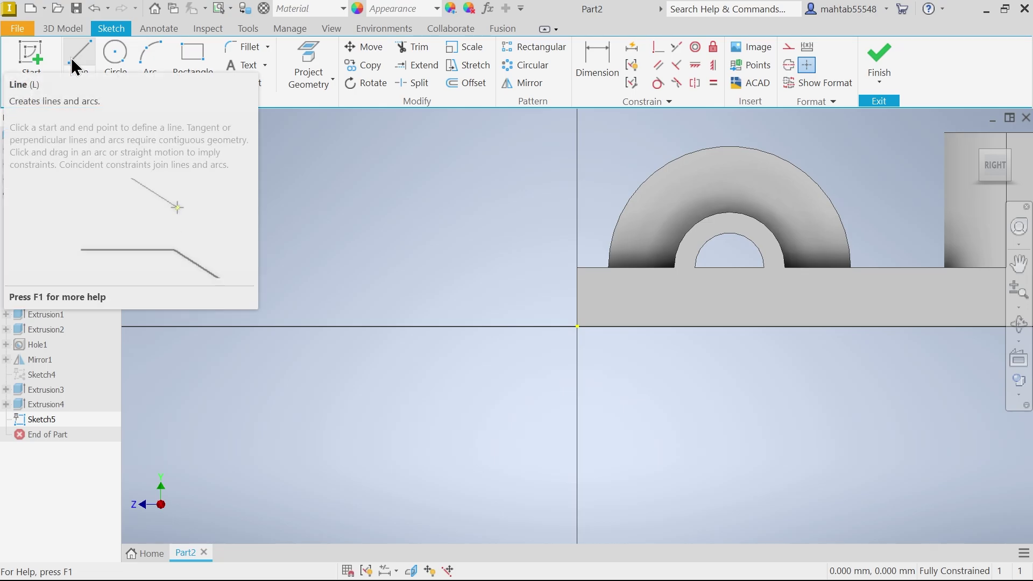
left_click(71, 57)
scroll(730, 267, "up", 3)
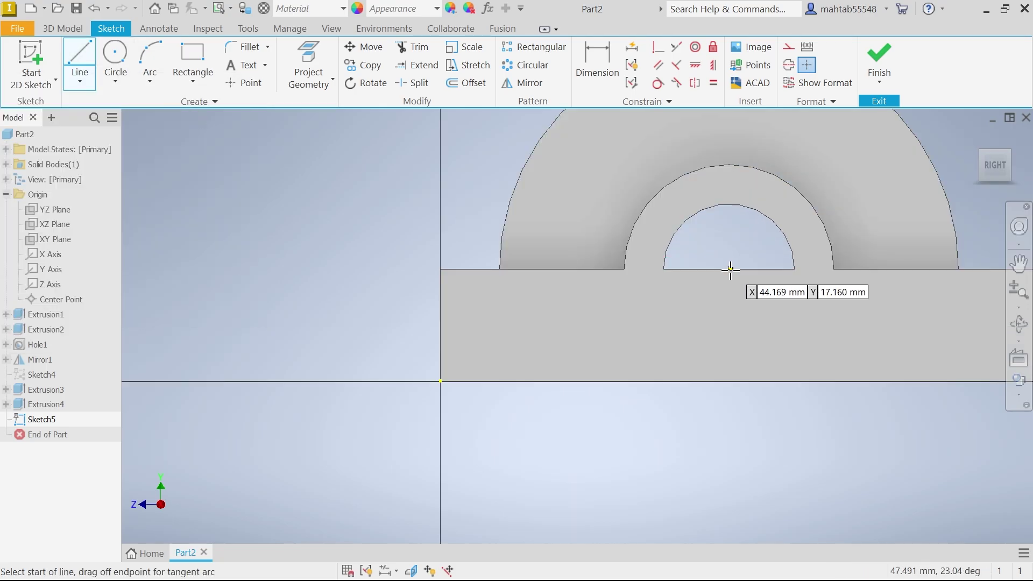
left_click(665, 269)
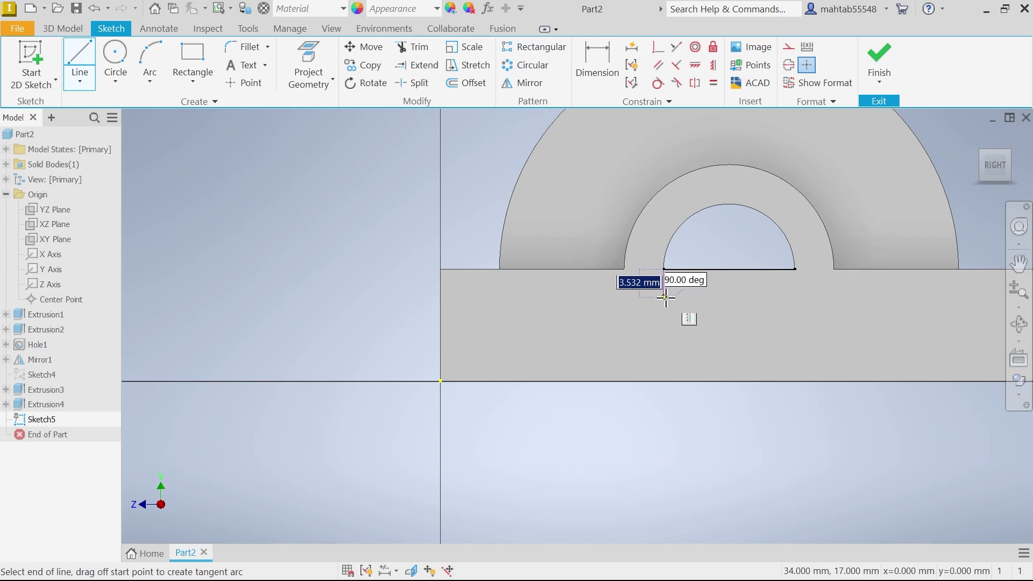
left_click(665, 381)
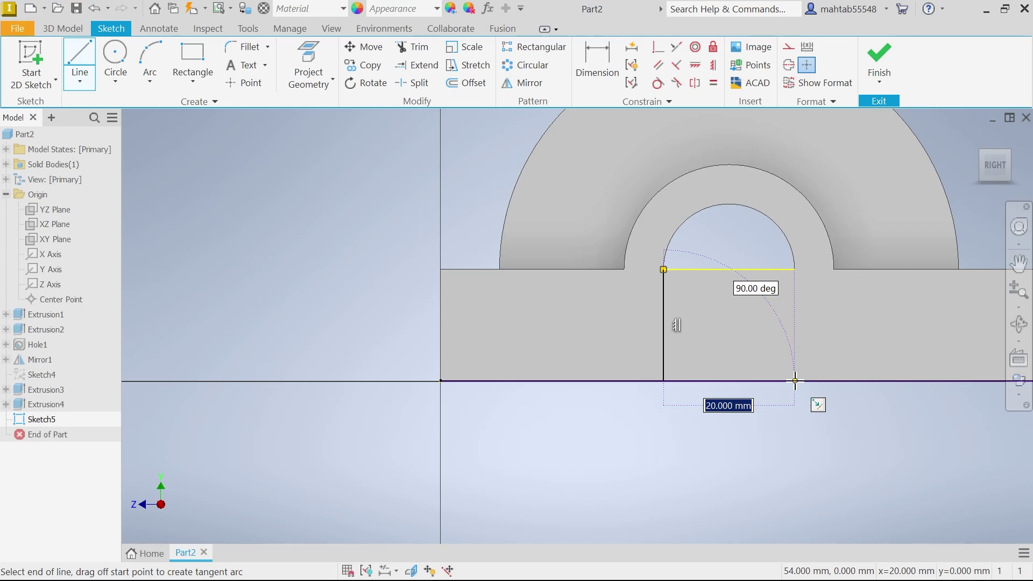
double_click(795, 381)
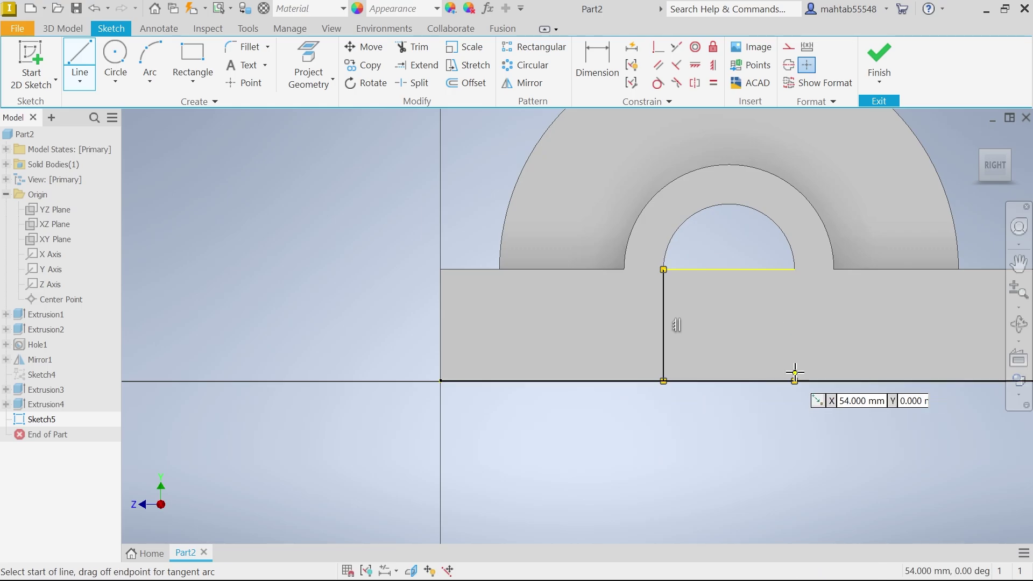
left_click(796, 269)
double_click(795, 381)
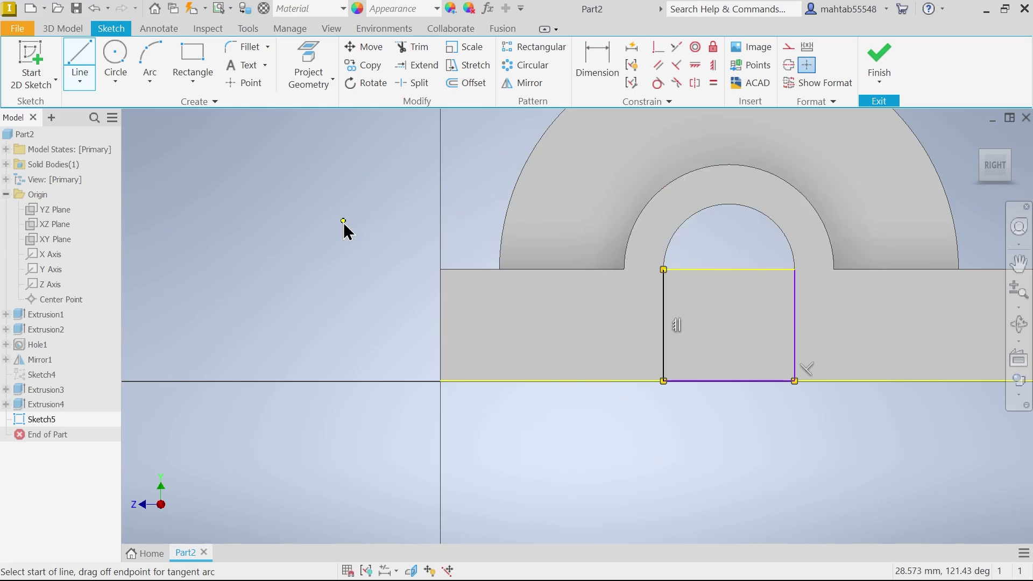
key("Escape")
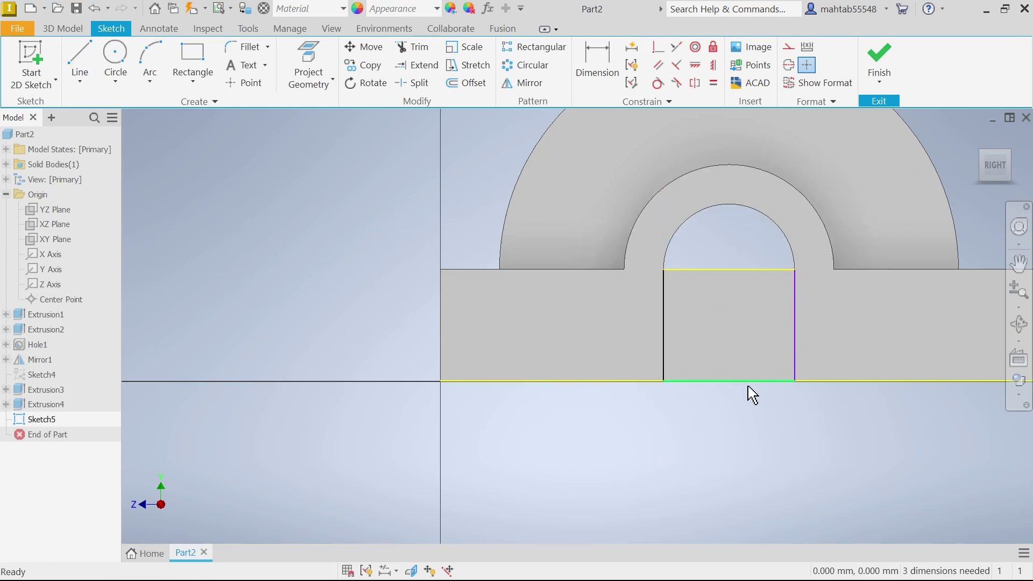
Step: Make the loose vertical line coincident with the inner arc's end and the lower line collinear with the base's bottom edge, finishing the sketch
left_click_drag(794, 359, 821, 359)
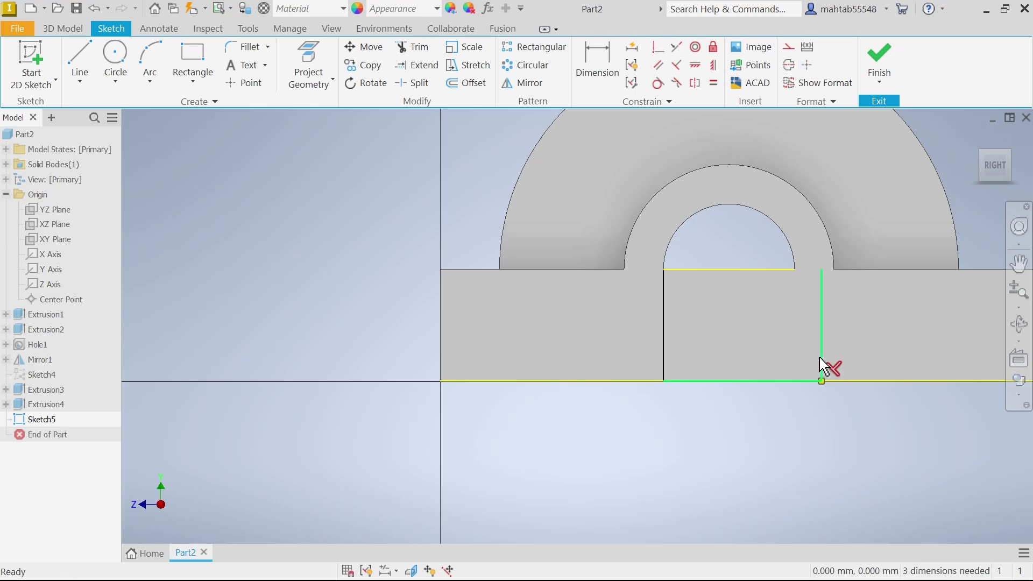
left_click(658, 46)
left_click(793, 272)
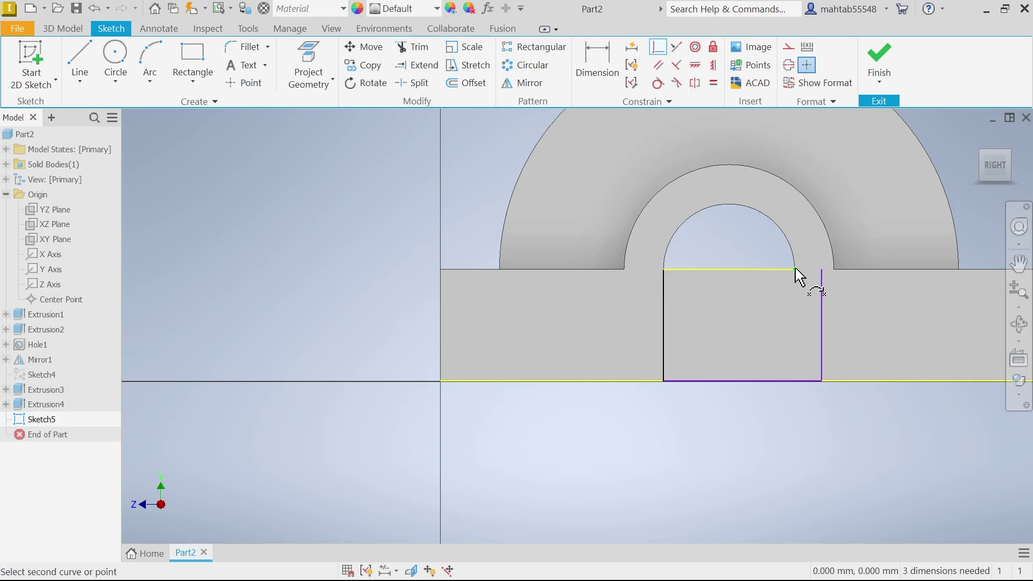
left_click(822, 274)
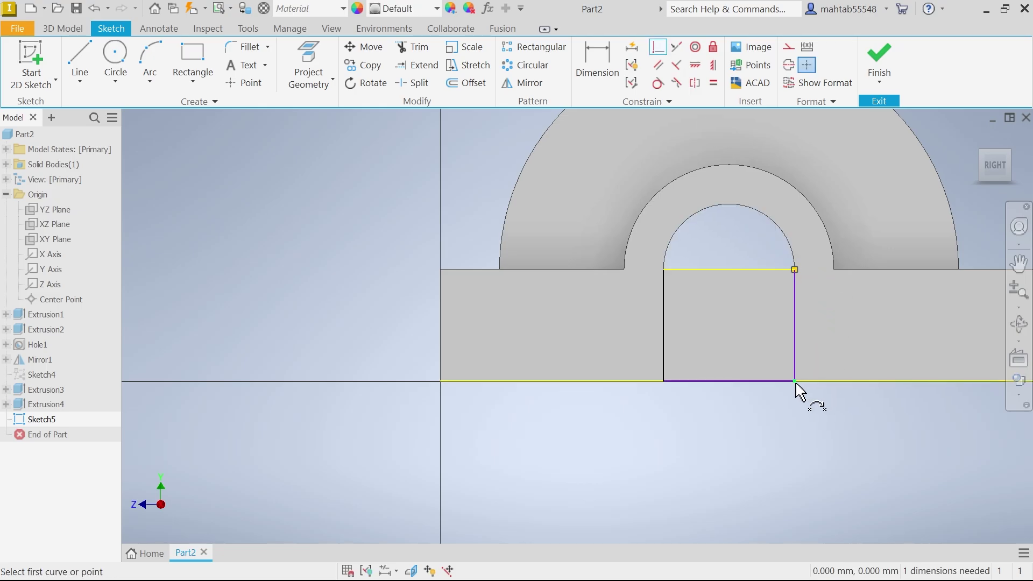
left_click(676, 49)
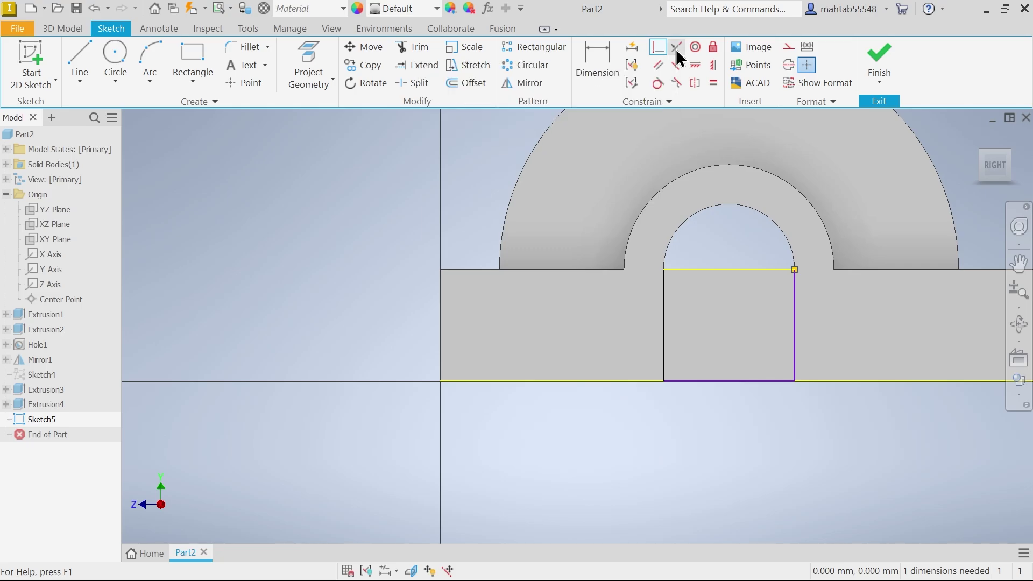
left_click(760, 382)
left_click(825, 382)
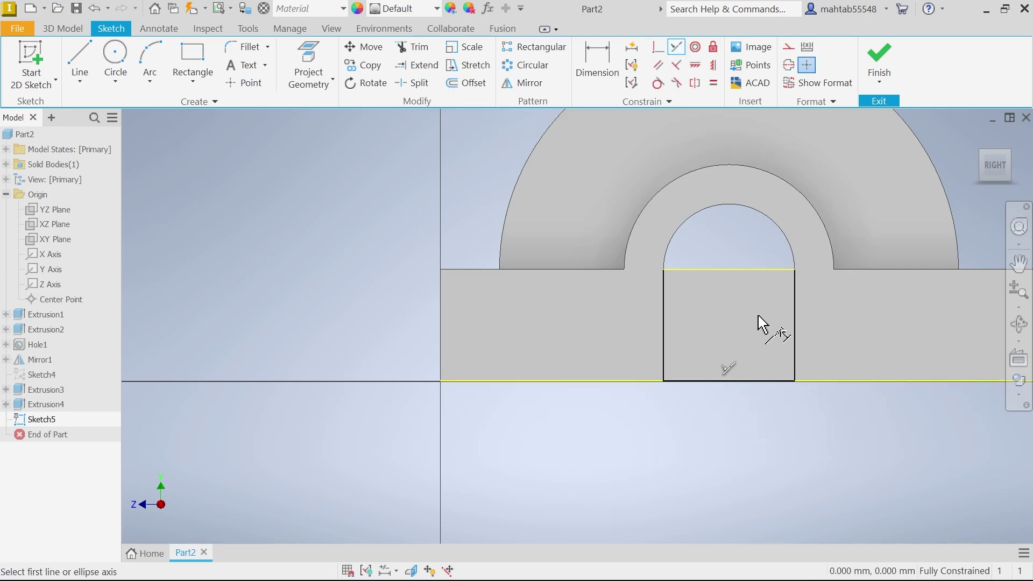
left_click(880, 58)
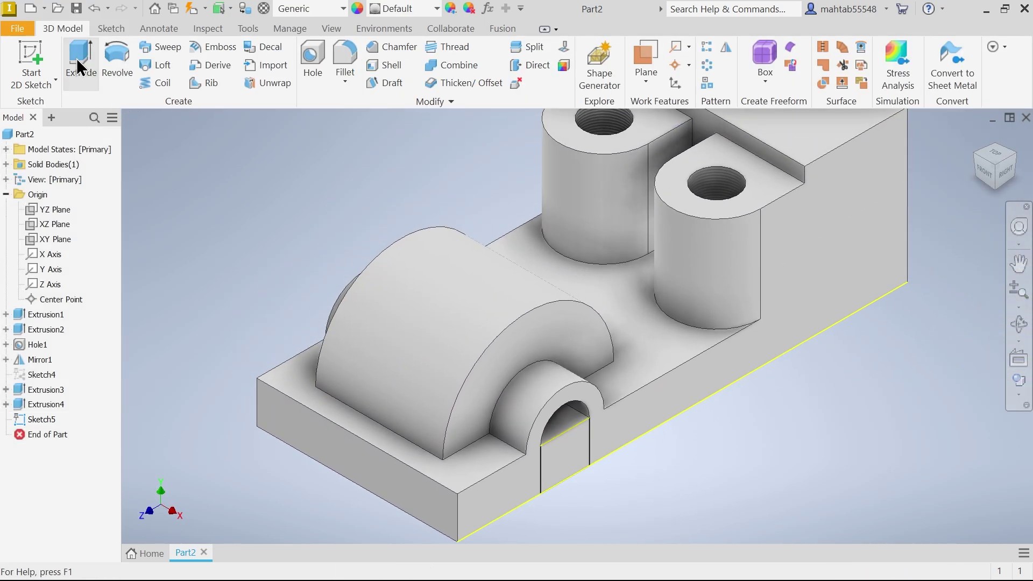
Step: Cut the rectangular profile through all of the base, extending the half-round opening down to the bottom
left_click(76, 56)
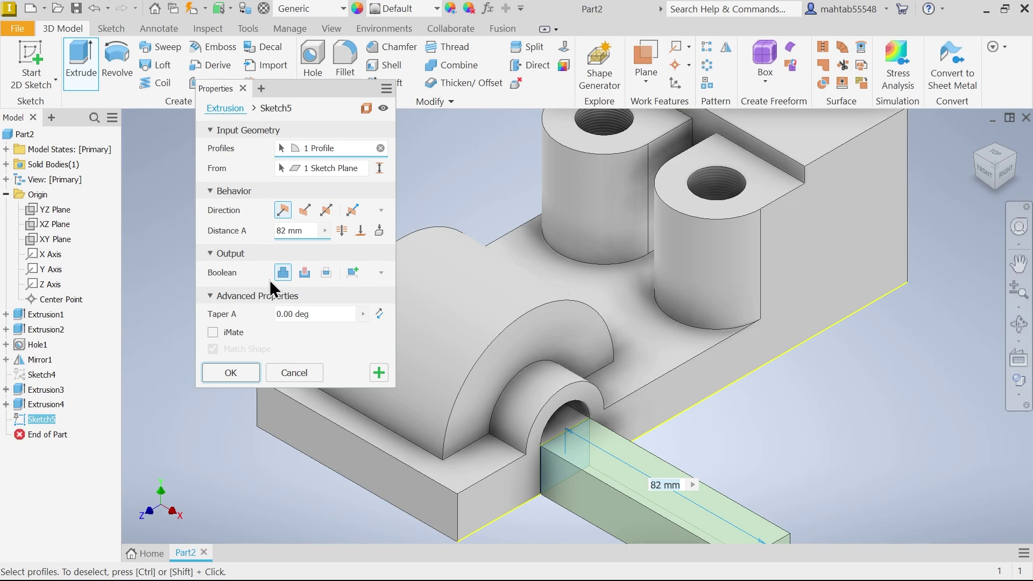
left_click(304, 276)
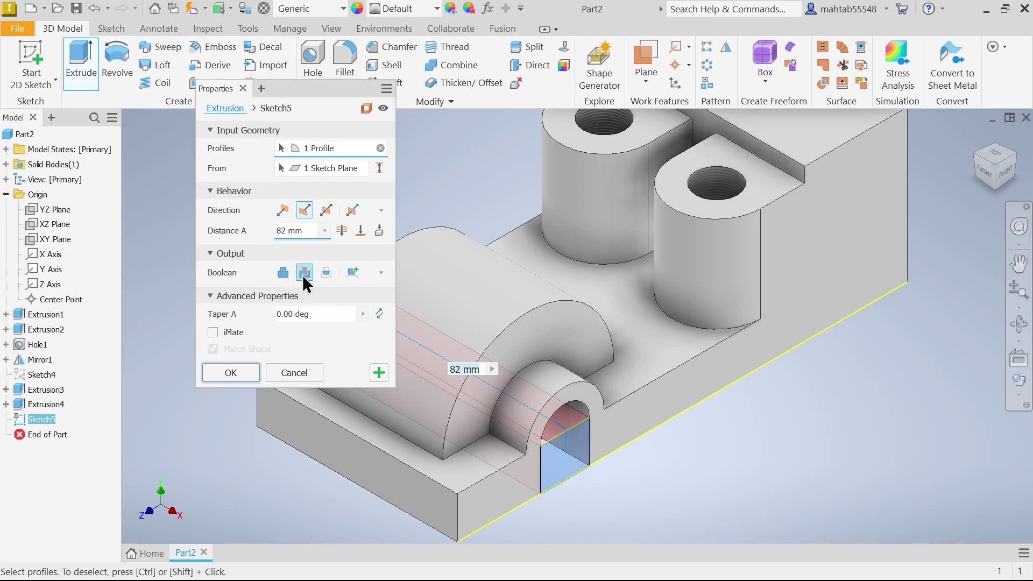
left_click(317, 168)
scroll(604, 374, "up", 5)
scroll(662, 351, "down", 6)
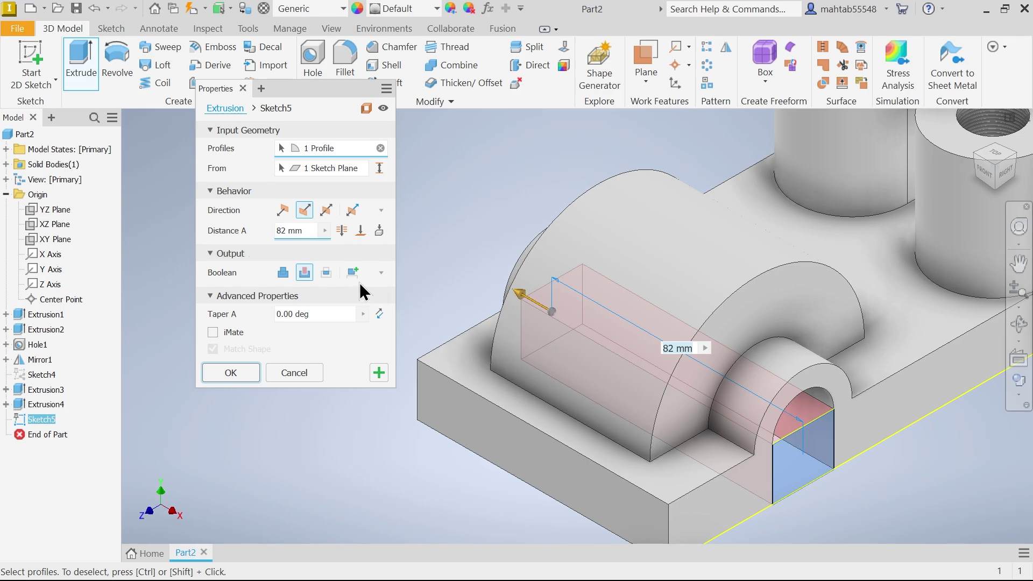
left_click(343, 232)
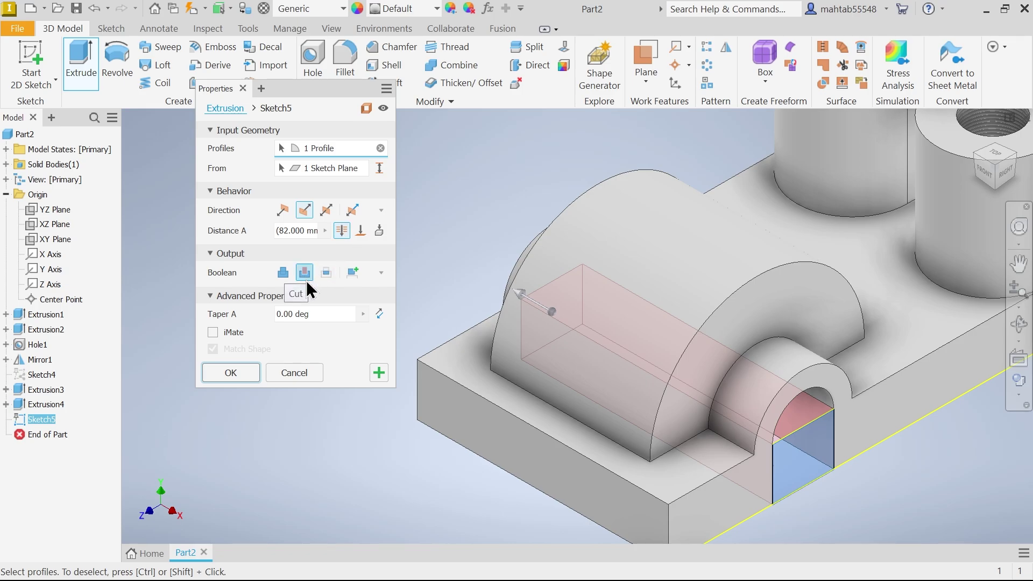
left_click(235, 374)
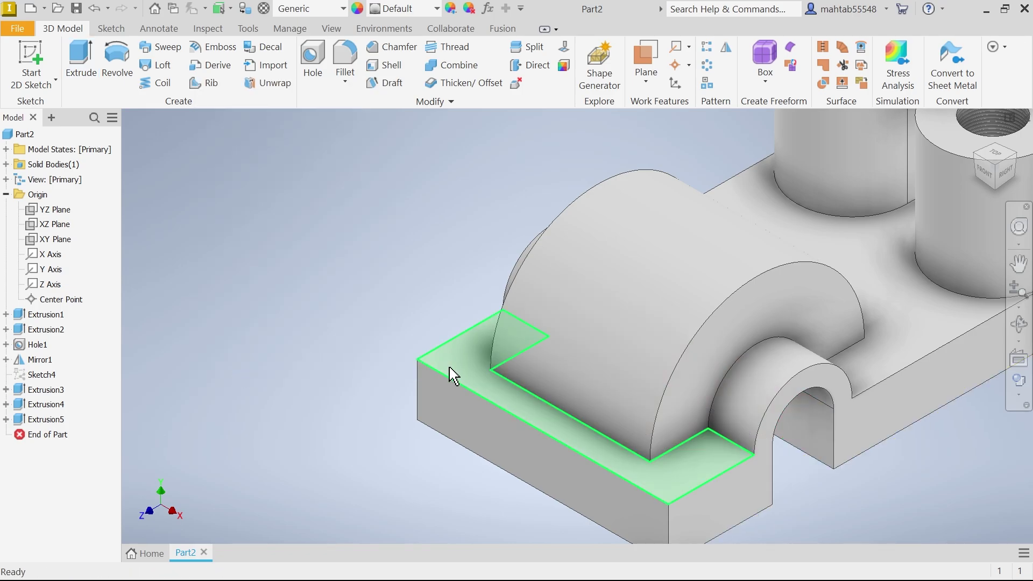
Step: Check the half-round feature's inner cavity in the exercise drawing's right and top views, and start a sketch on the YZ plane
scroll(454, 377, "up", 5)
key("alt+Tab")
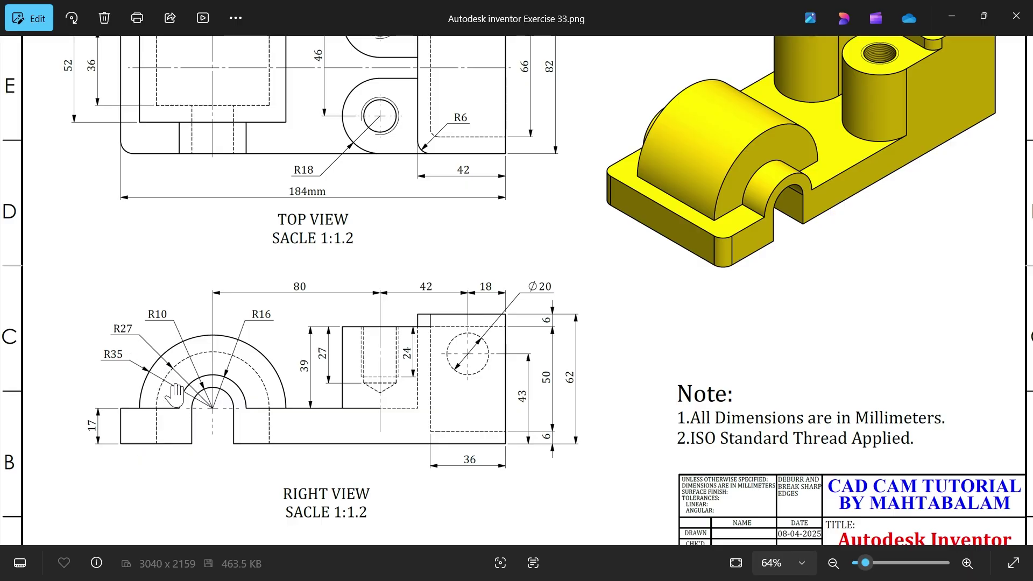
scroll(155, 448, "up", 2)
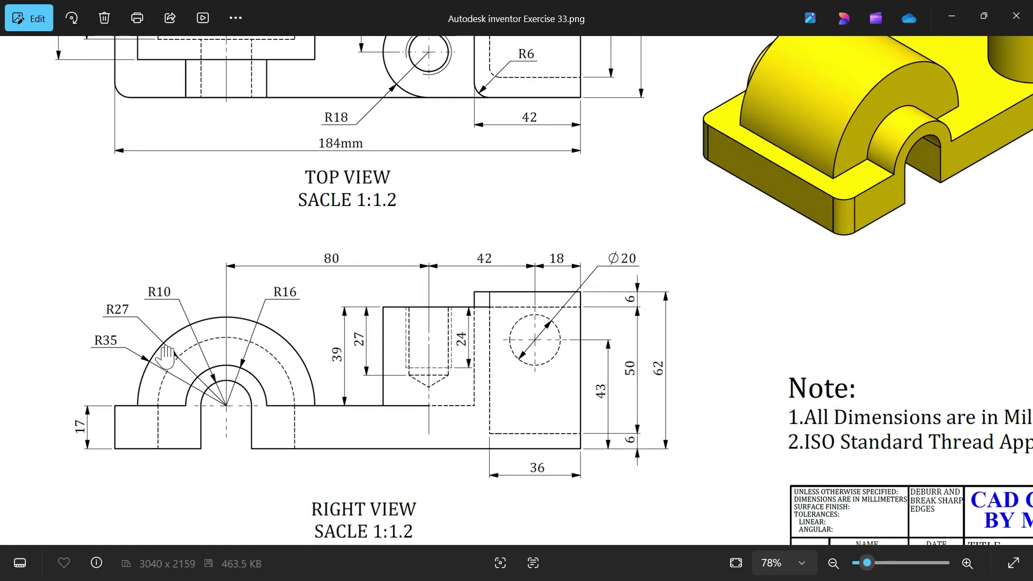
left_click_drag(302, 194, 376, 431)
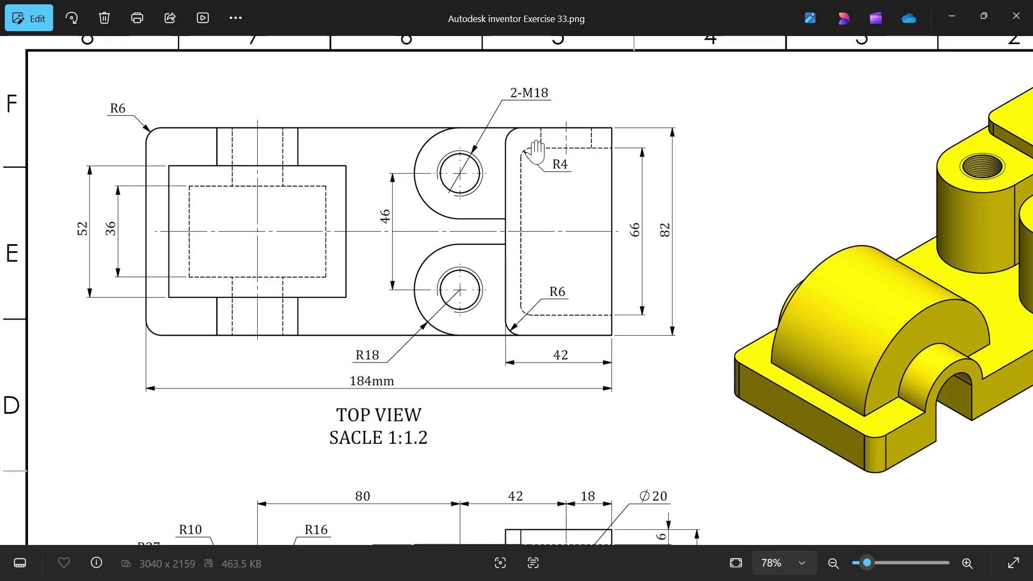
left_click(954, 22)
left_click(62, 209)
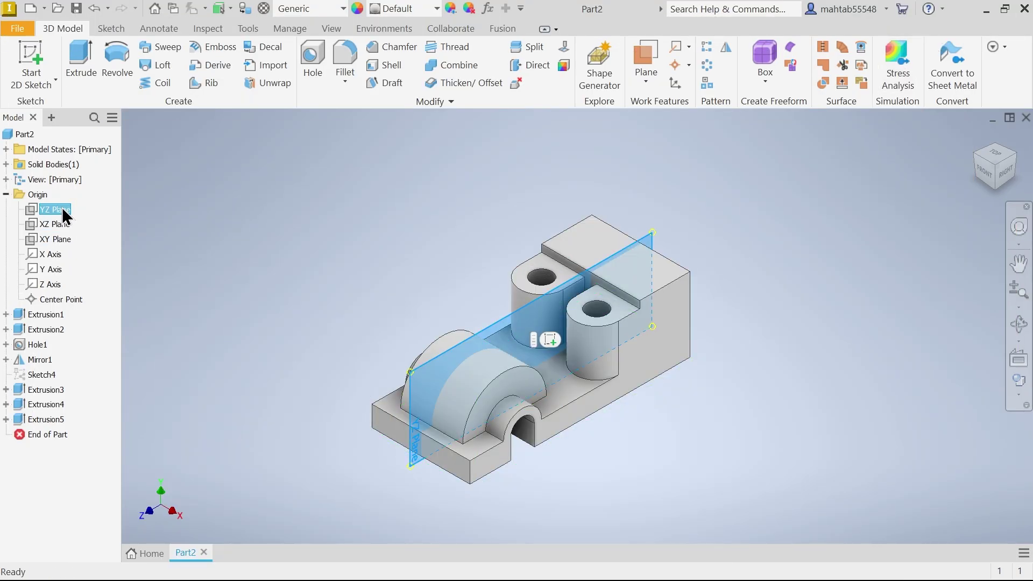
left_click(551, 340)
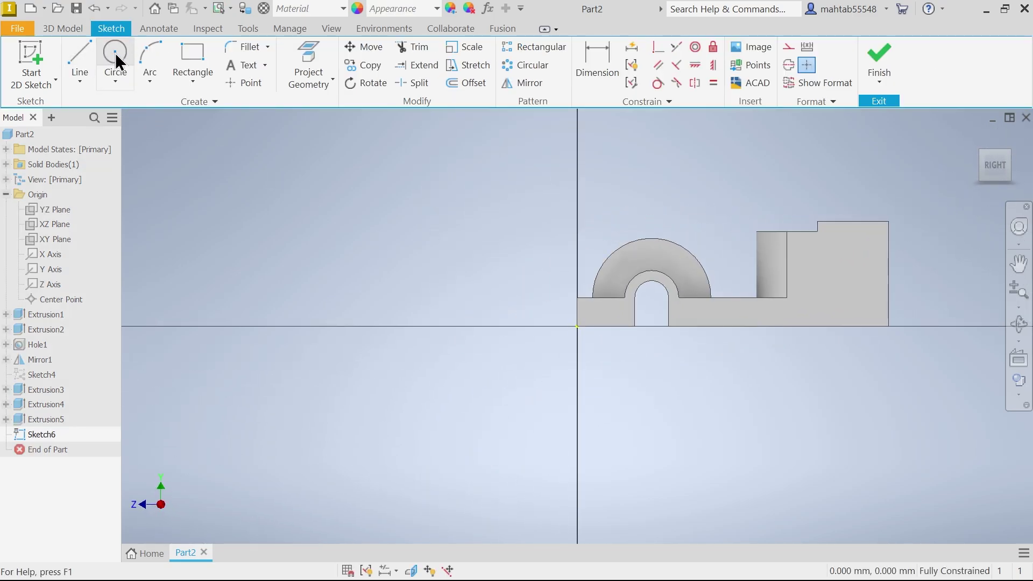
Step: Draw a circle about 48 mm in diameter around the arcs' common centre and slice the model display at the sketch plane
left_click(115, 53)
scroll(652, 291, "up", 5)
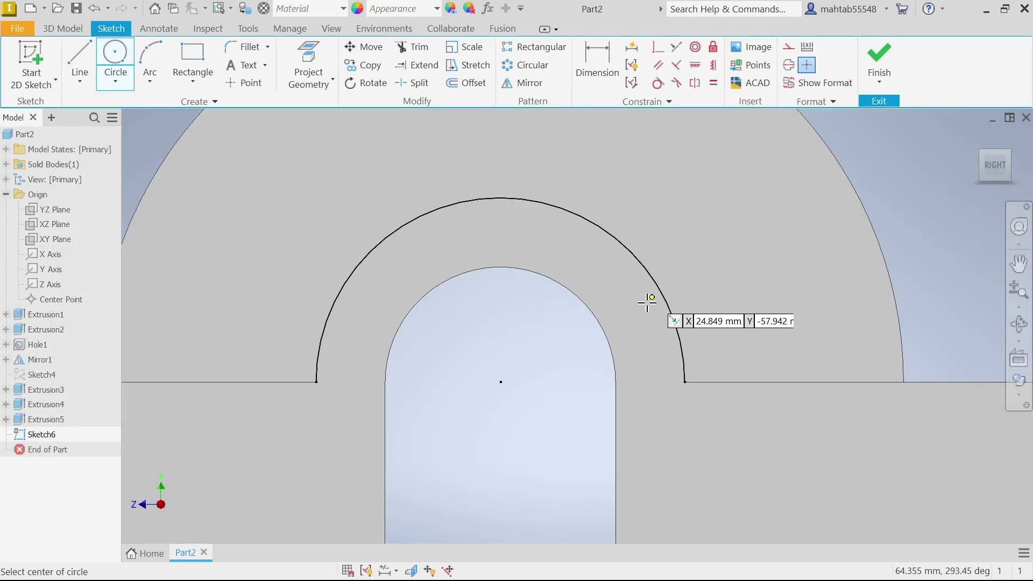
left_click(499, 394)
scroll(498, 382, "down", 5)
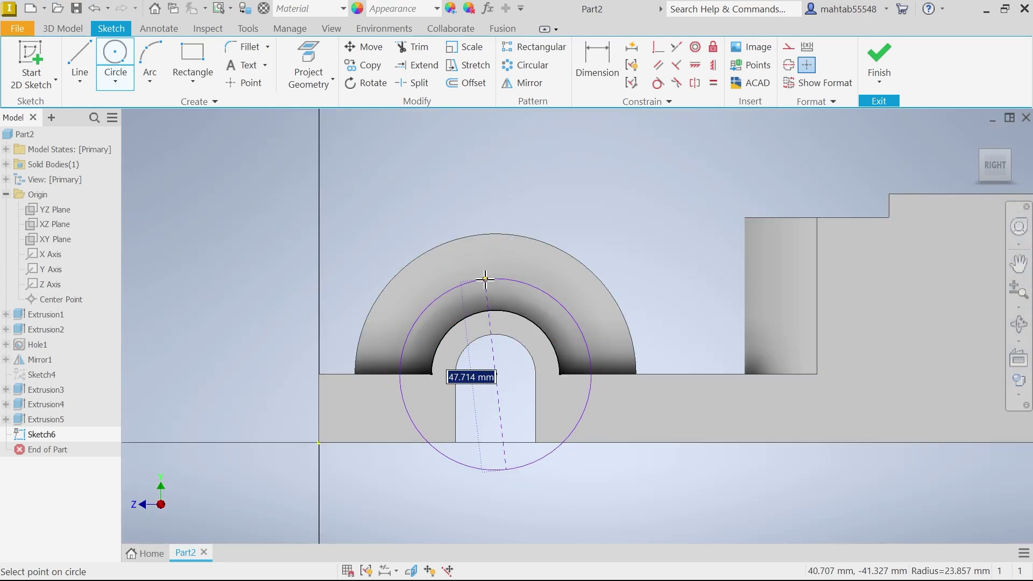
left_click(486, 280)
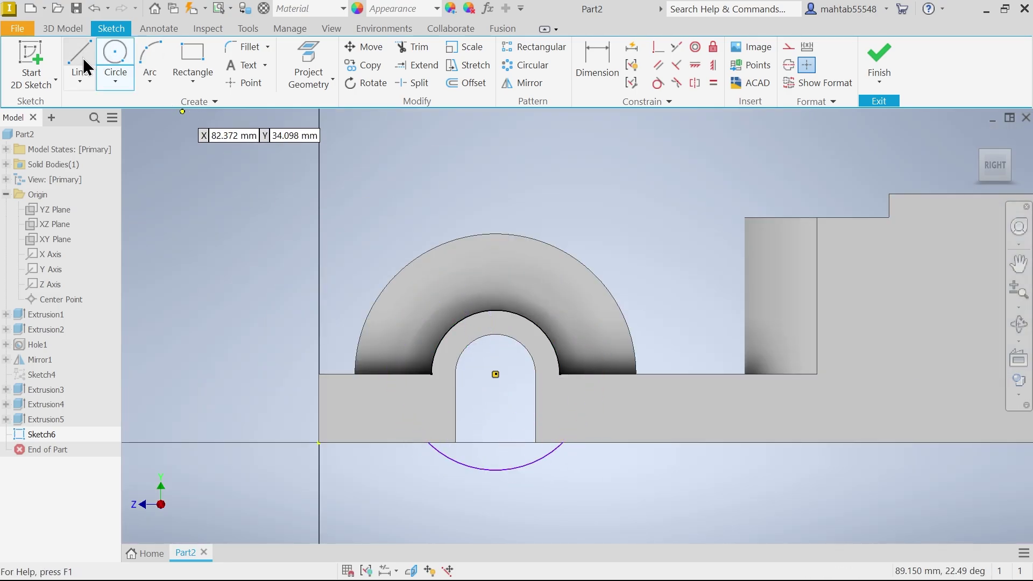
left_click(75, 58)
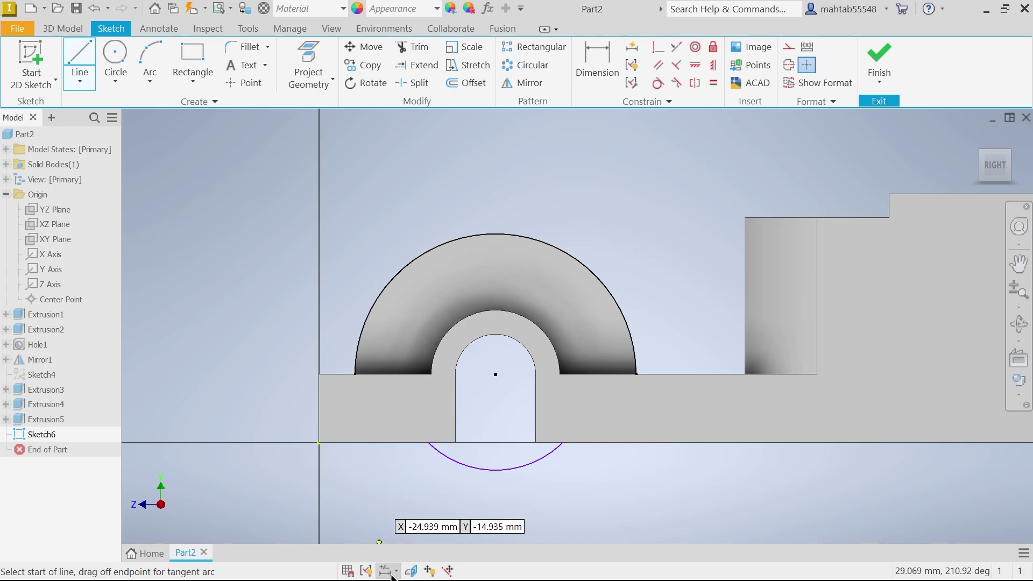
left_click(410, 571)
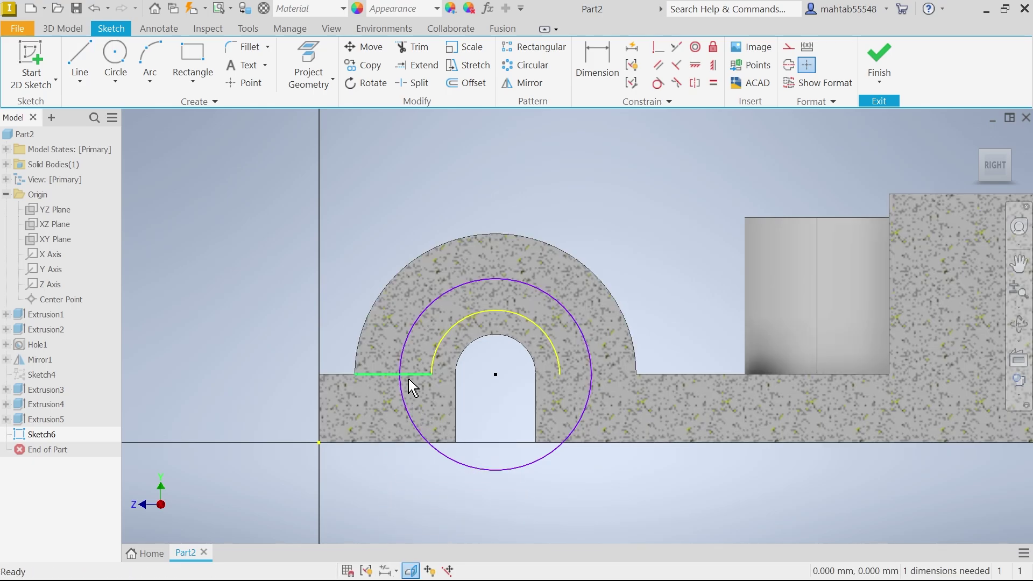
Step: Draw a horizontal line about 48 mm long across the circle's full diameter, level with the base's top edge
left_click(80, 64)
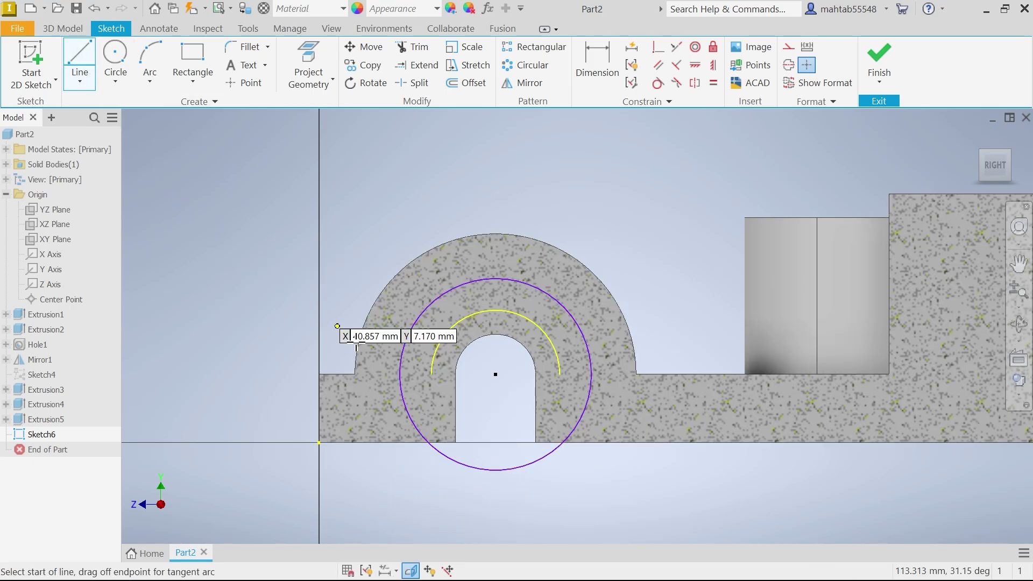
left_click(319, 374)
left_click(431, 374)
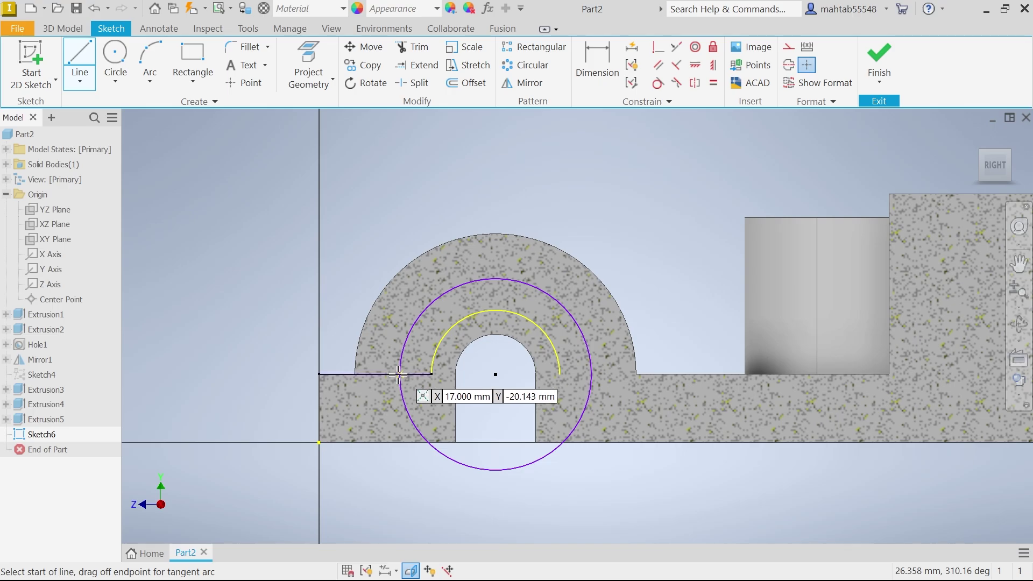
left_click(399, 374)
left_click(592, 375)
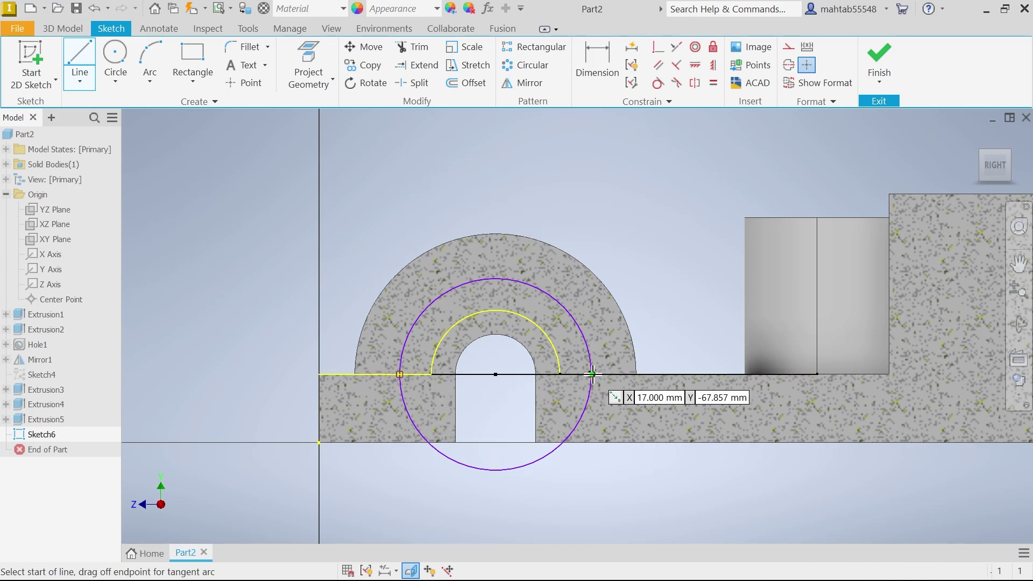
key("Escape")
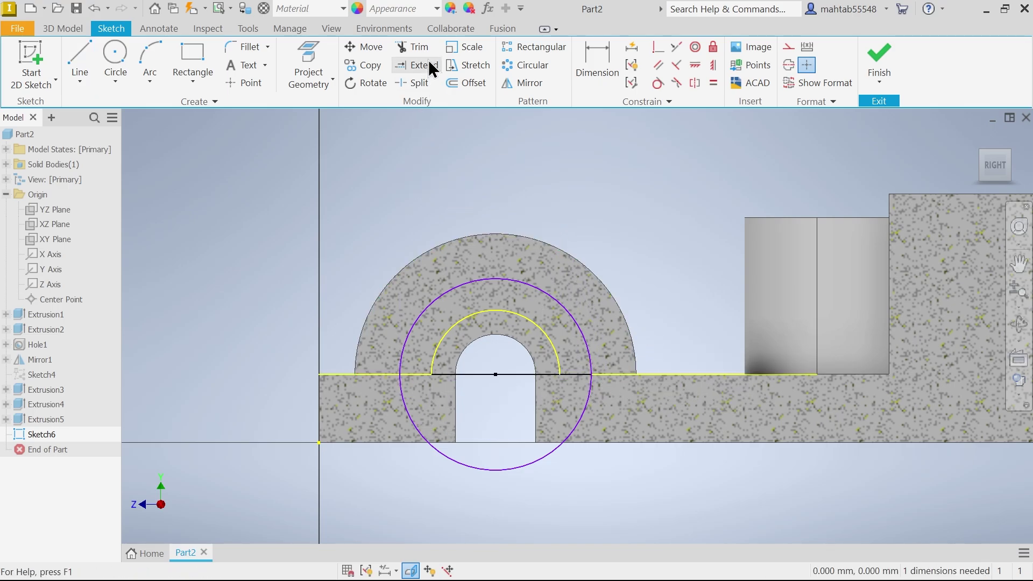
Step: Trim away the half of the circle that lies below the horizontal diameter line
left_click(412, 48)
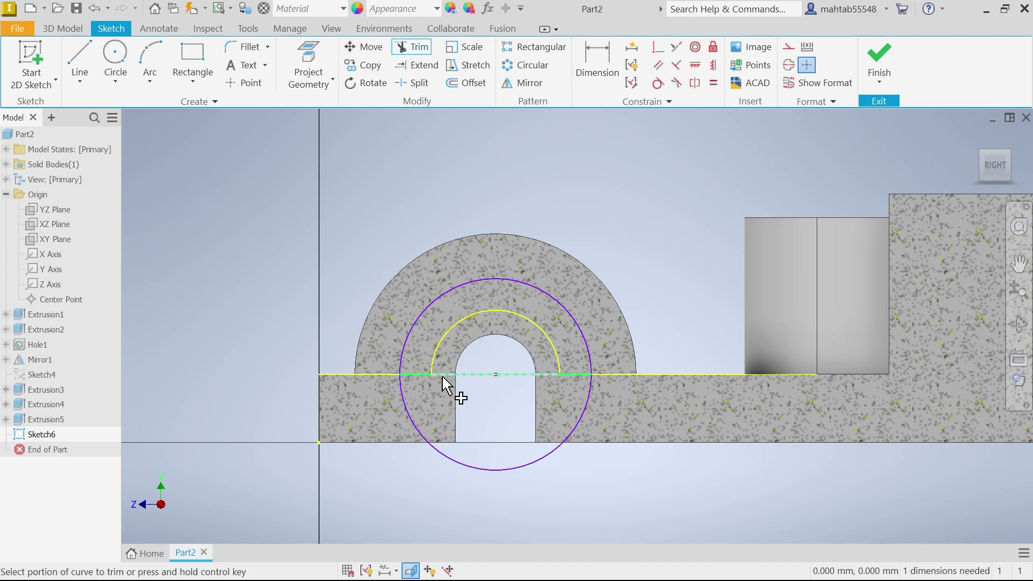
left_click(416, 429)
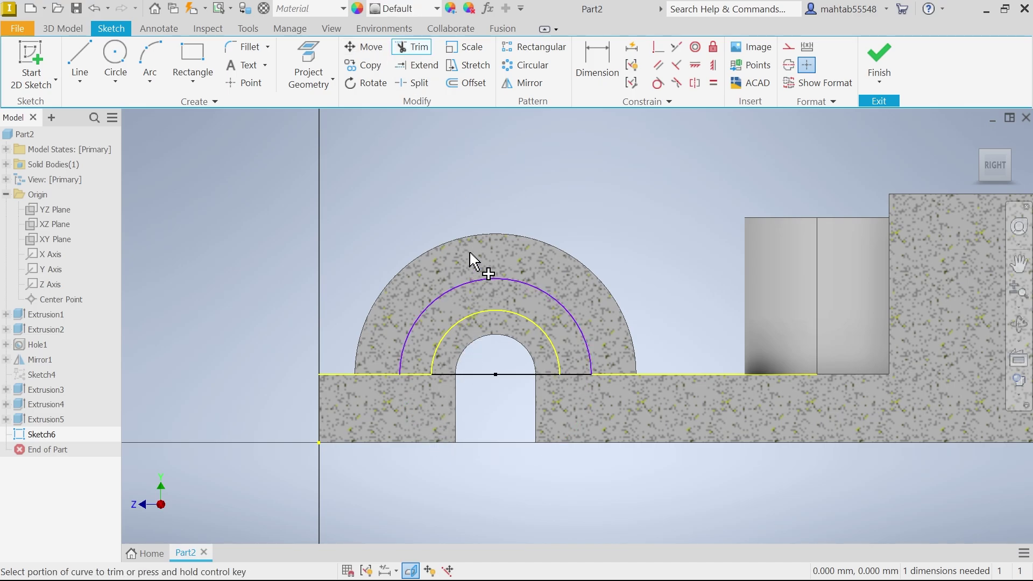
key("Escape")
Step: Draw vertical lines from both arc ends down to the base's bottom edge and join them with a bottom line, closing the profile
left_click(79, 68)
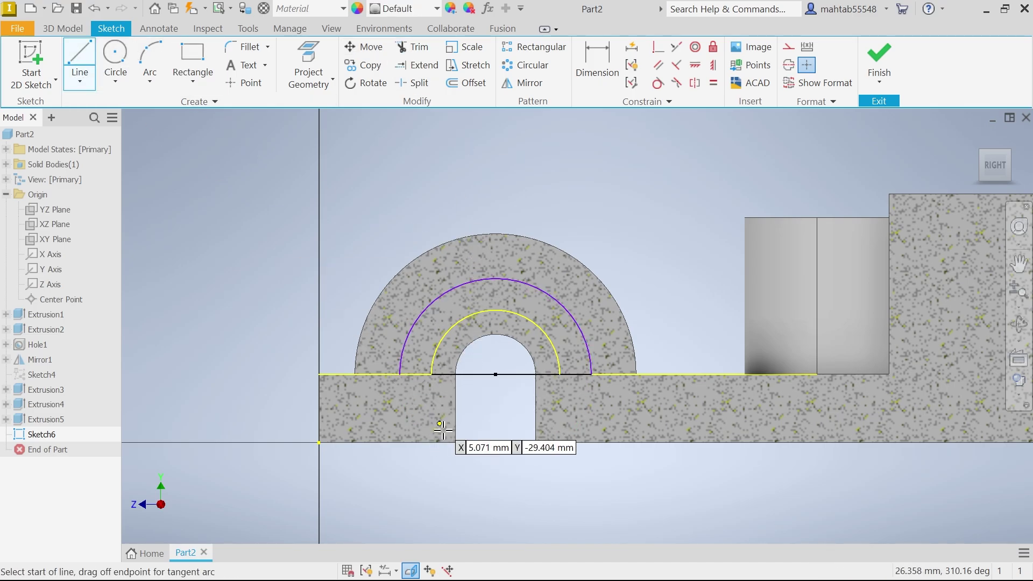
left_click(399, 375)
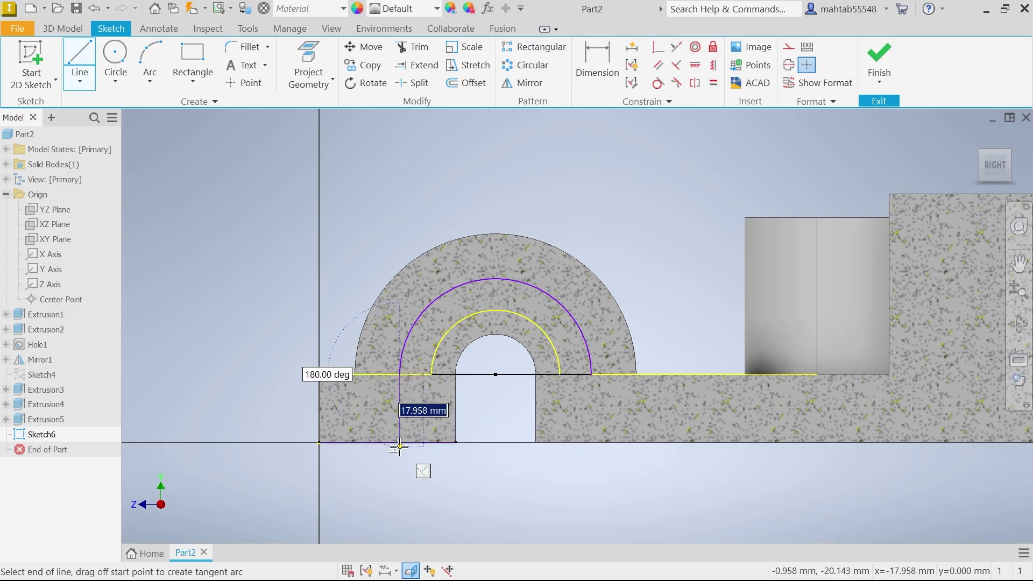
left_click(399, 446)
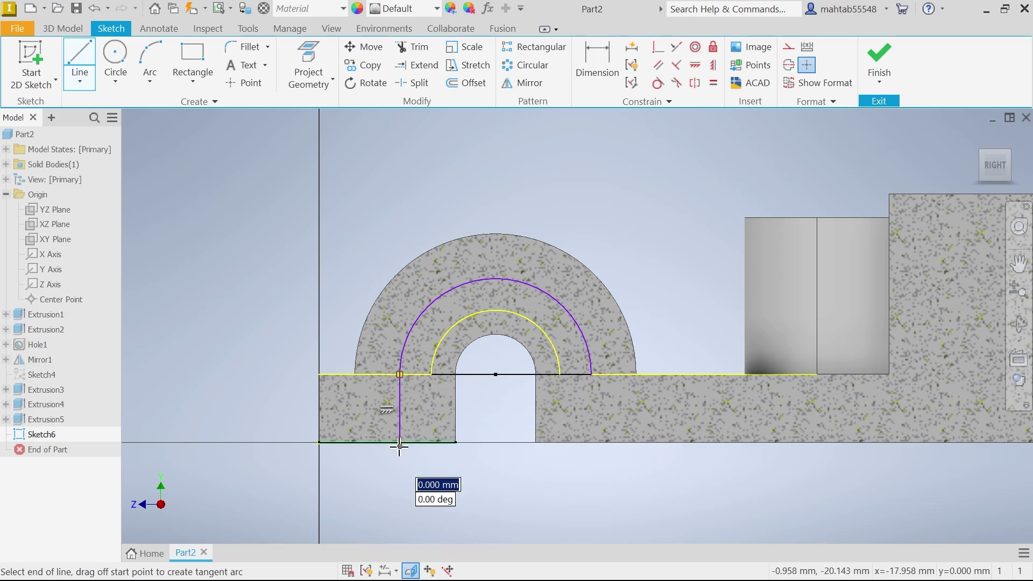
left_click(591, 443)
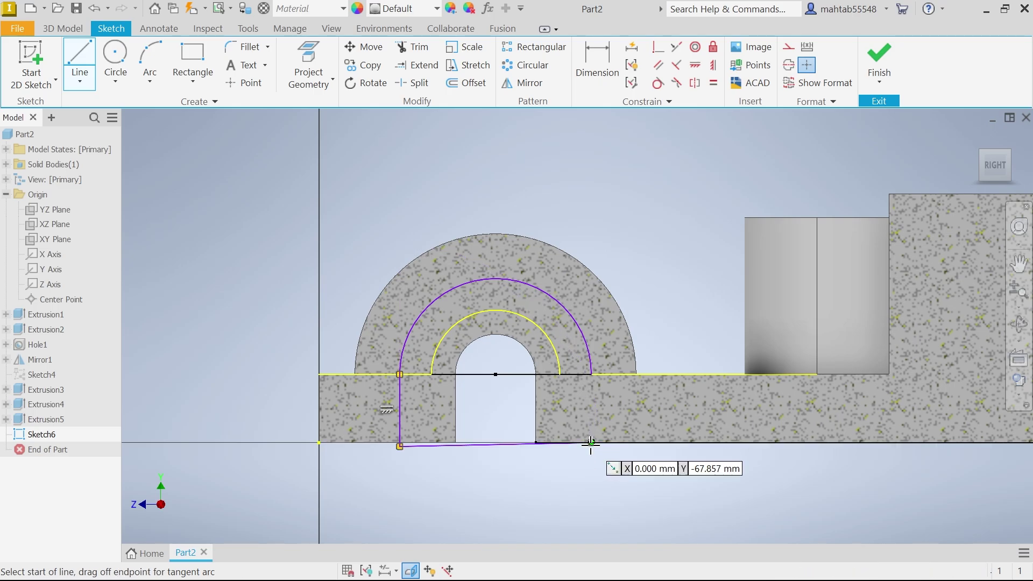
left_click(592, 371)
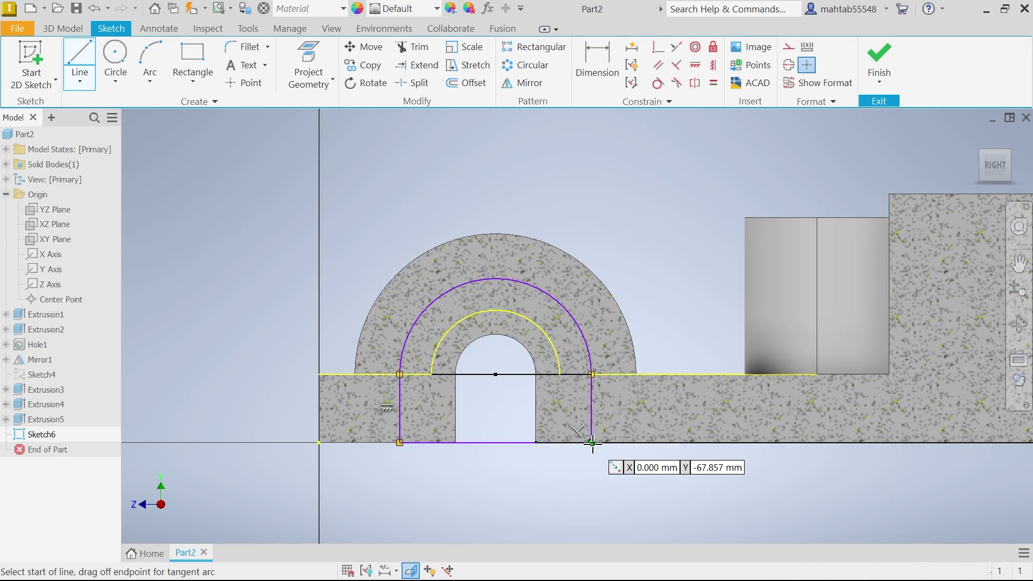
key("Escape")
scroll(599, 373, "down", 3)
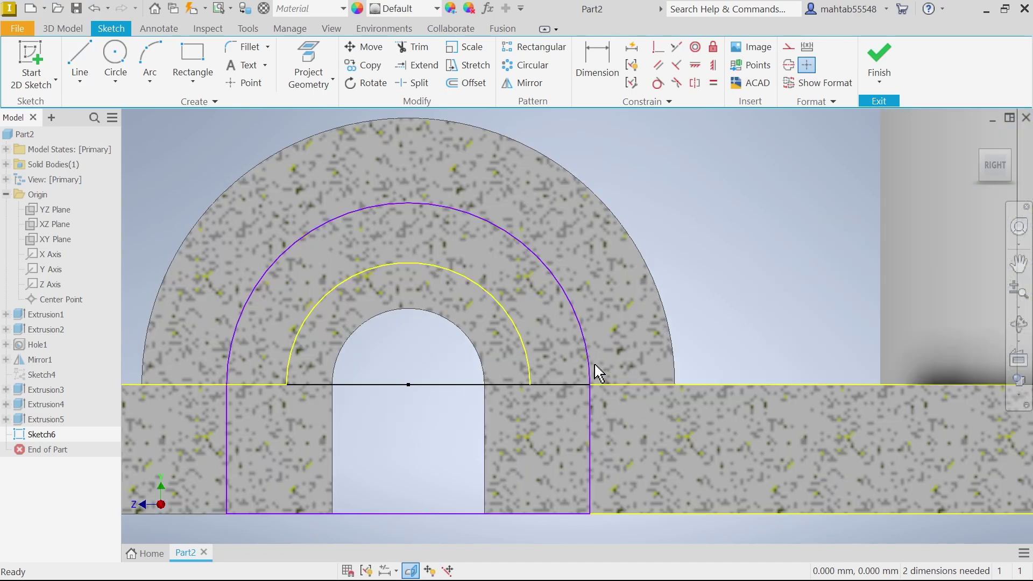
scroll(590, 366, "up", 3)
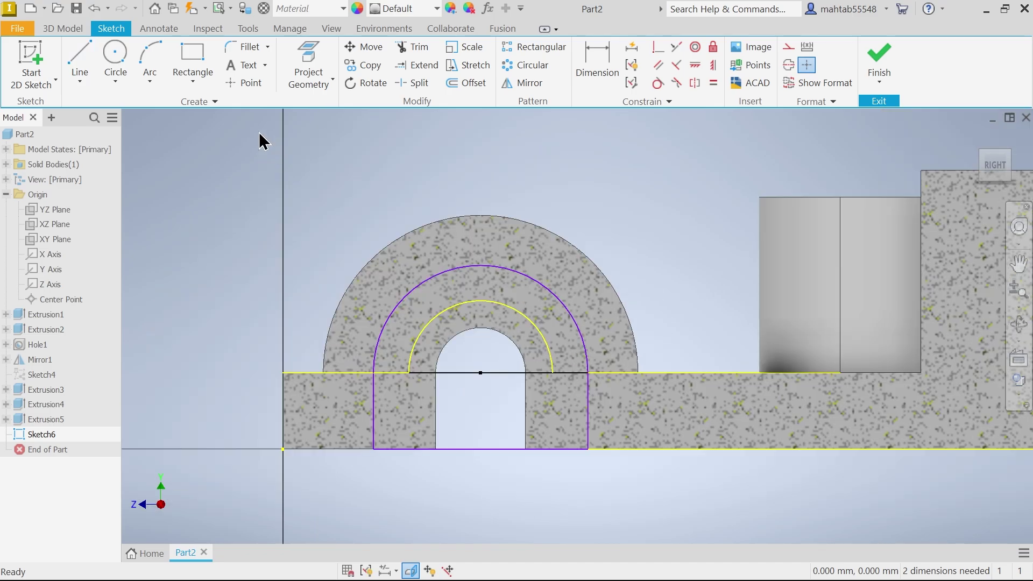
Step: Dimension the sketched half-circle arc with a radius of 27 mm
left_click(598, 67)
left_click(437, 272)
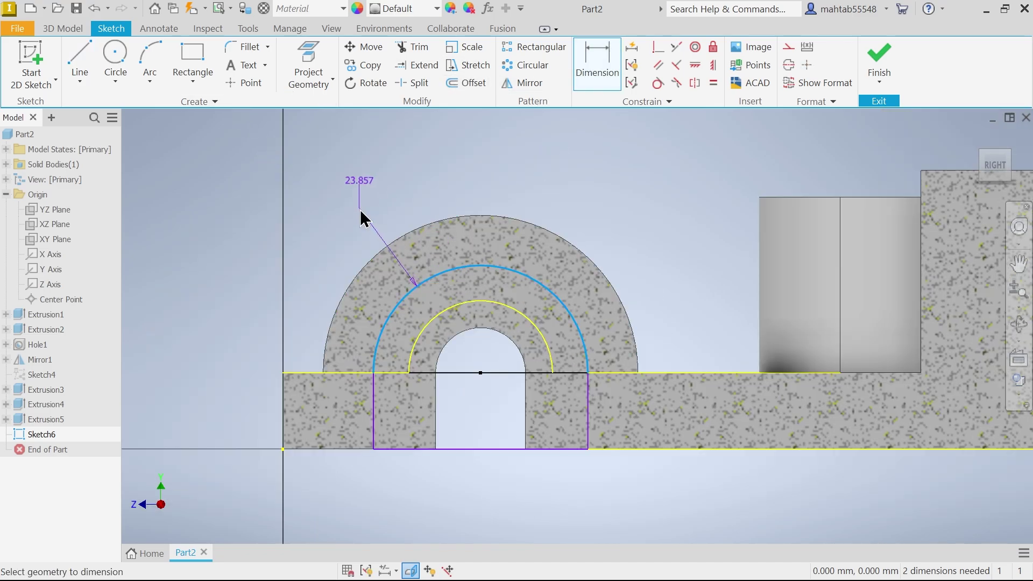
left_click(360, 218)
type("27")
key("Return")
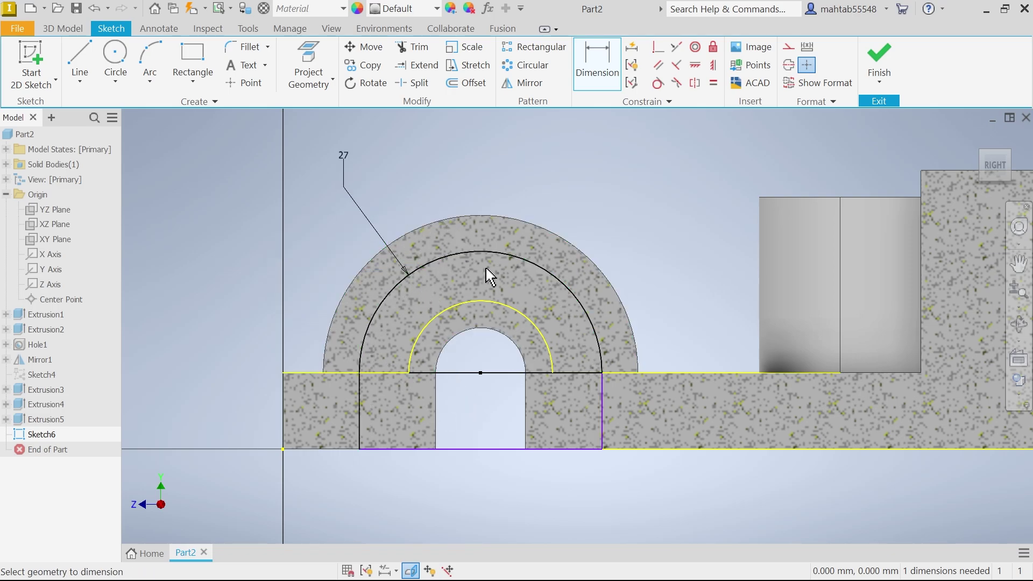
Step: Make the profile's bottom line collinear with the base's bottom edge and finish the sketch
left_click(678, 50)
left_click(538, 450)
left_click(617, 451)
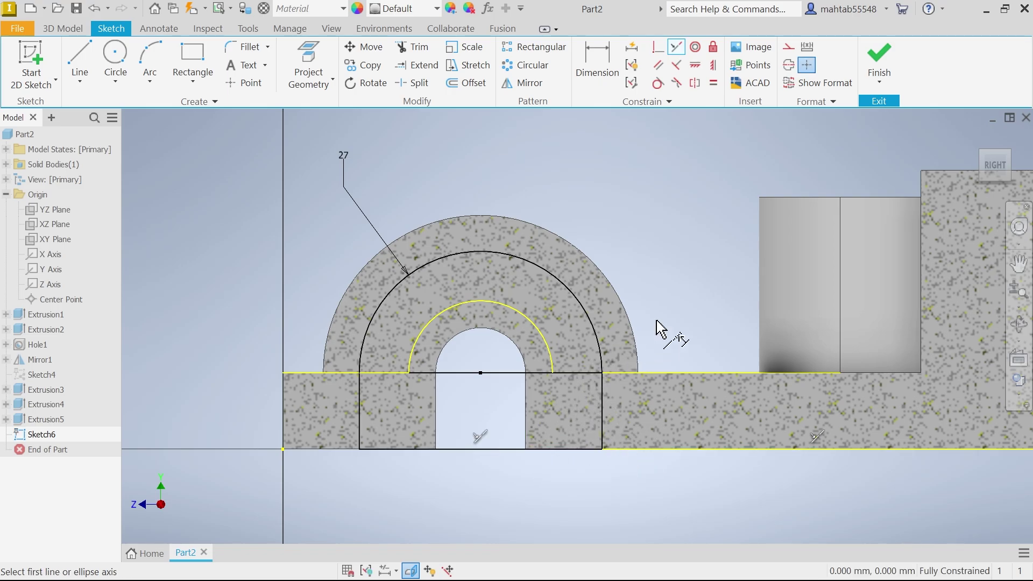
left_click(881, 56)
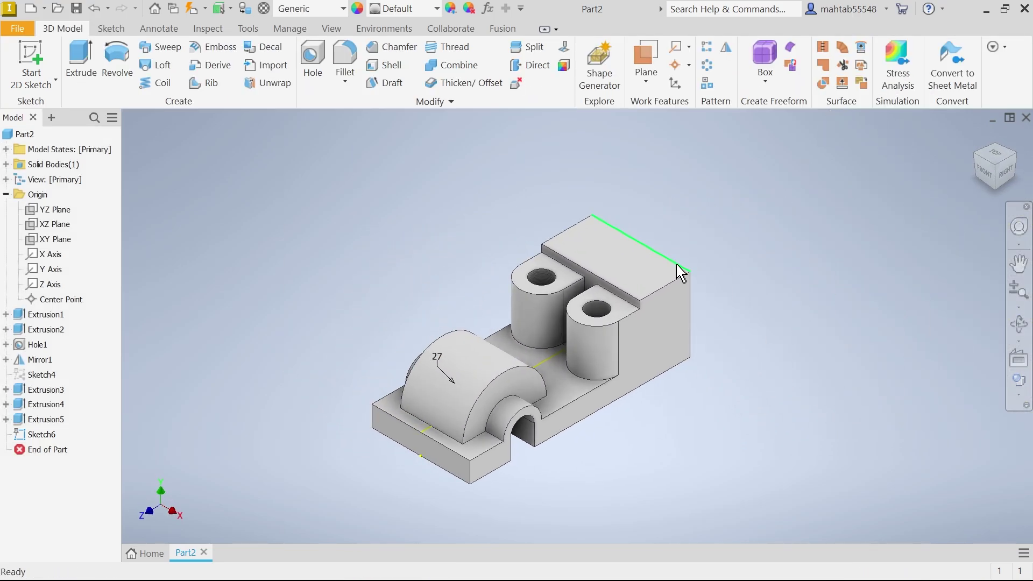
Step: Extrude all three regions of the cavity profile as a symmetric cut, 36 mm in total, inside the half-round feature
left_click(81, 62)
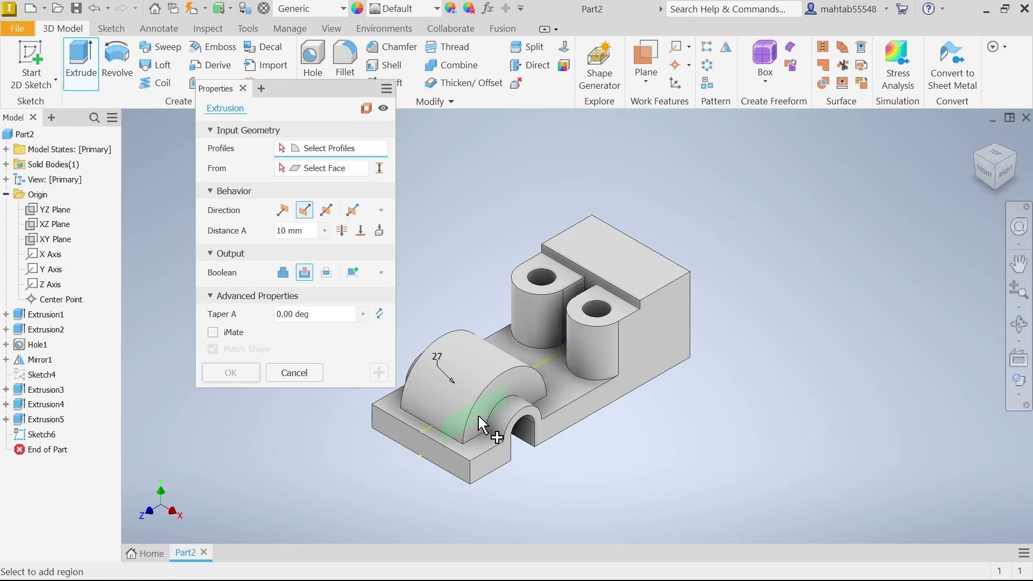
scroll(487, 412, "up", 3)
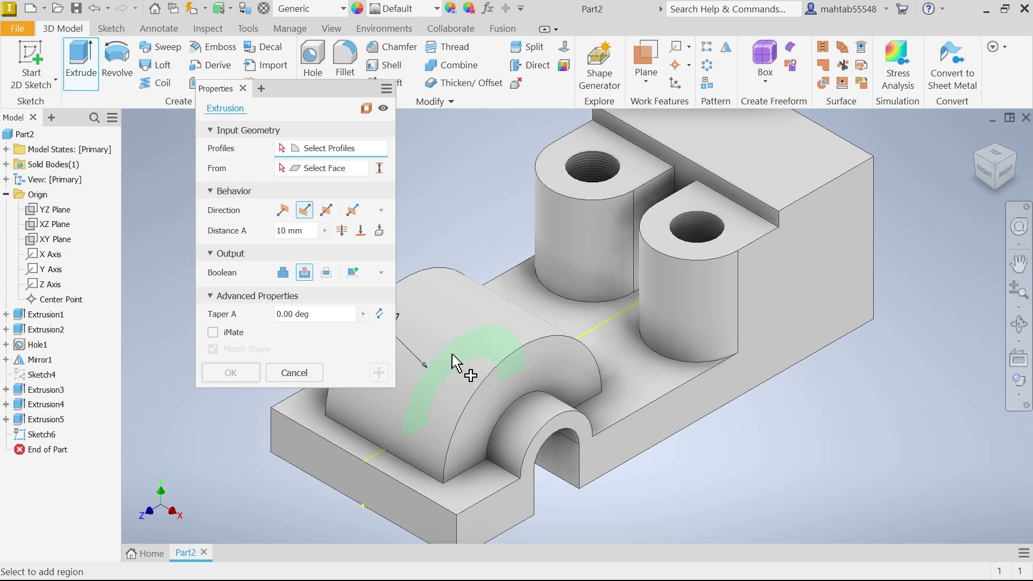
left_click(462, 424)
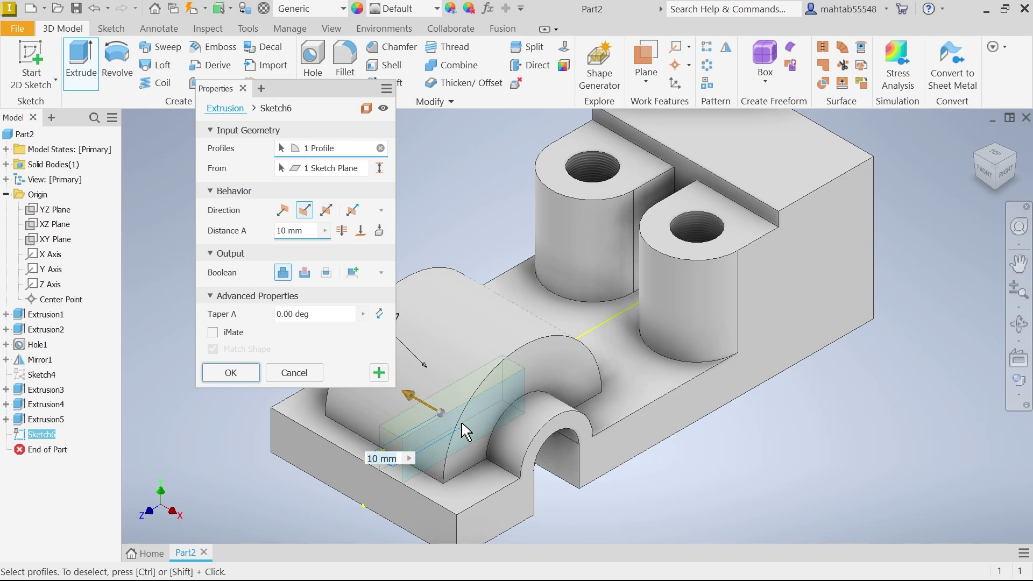
left_click(446, 376)
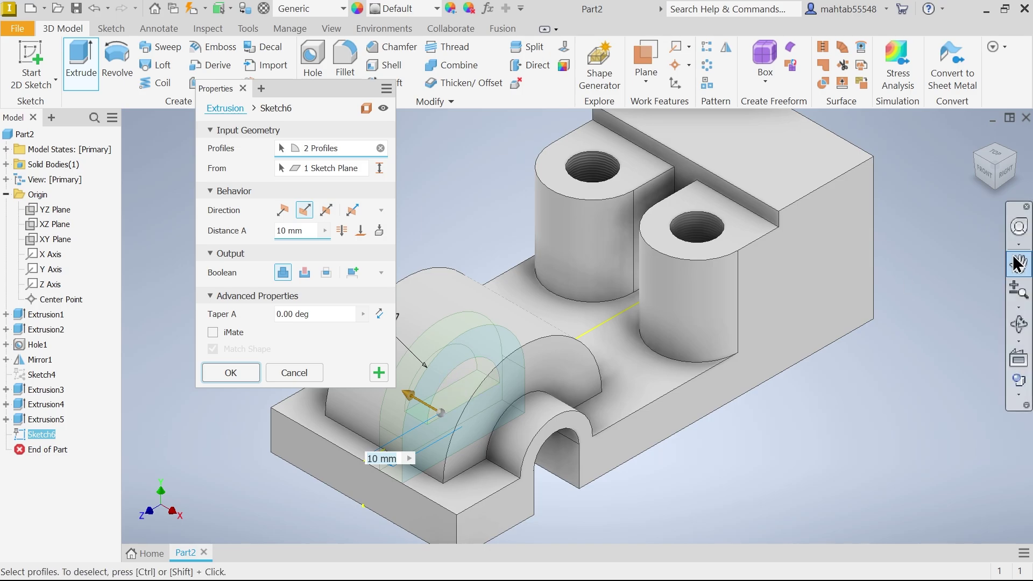
left_click(1010, 178)
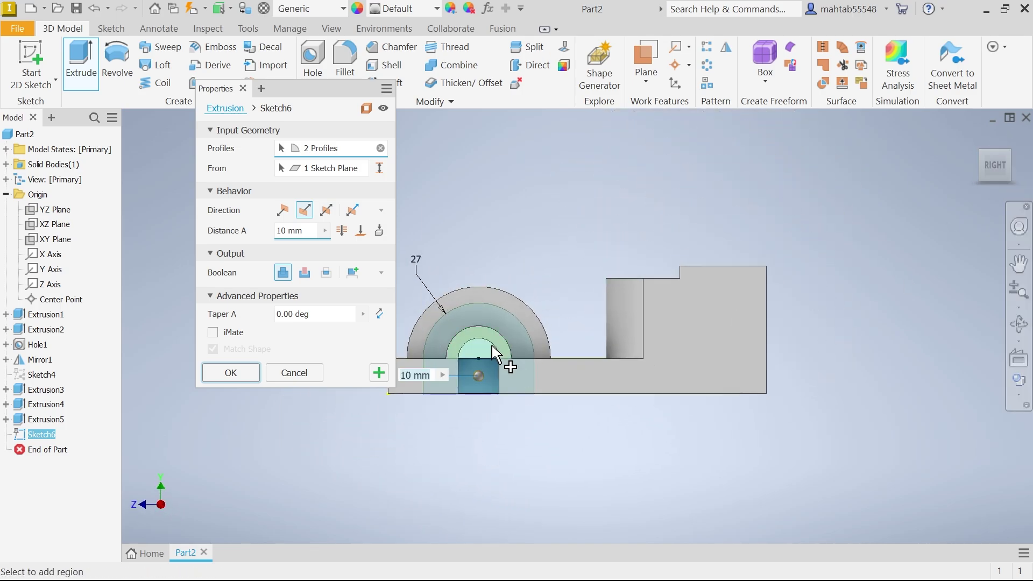
left_click(978, 138)
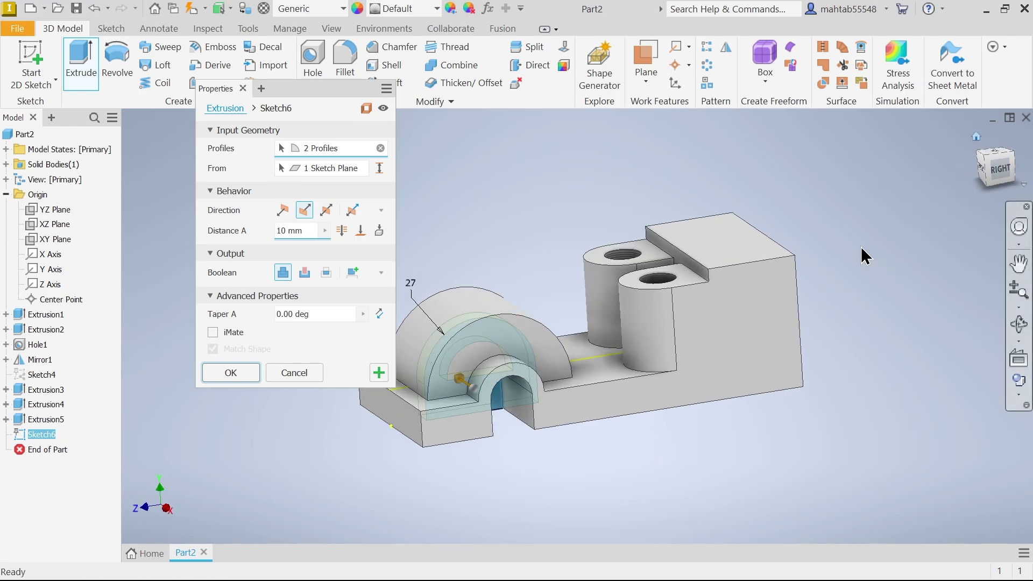
left_click(493, 399)
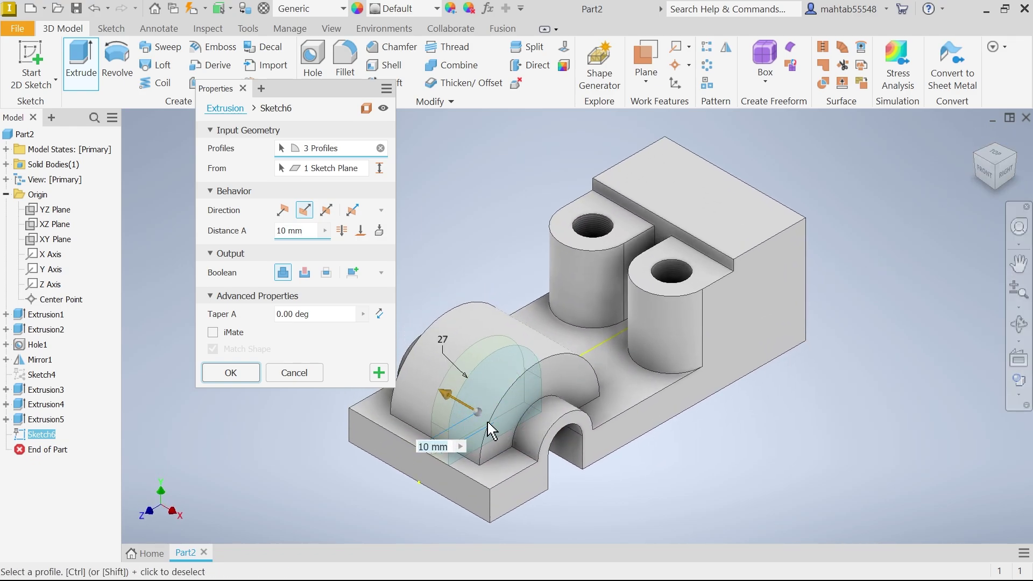
left_click(328, 210)
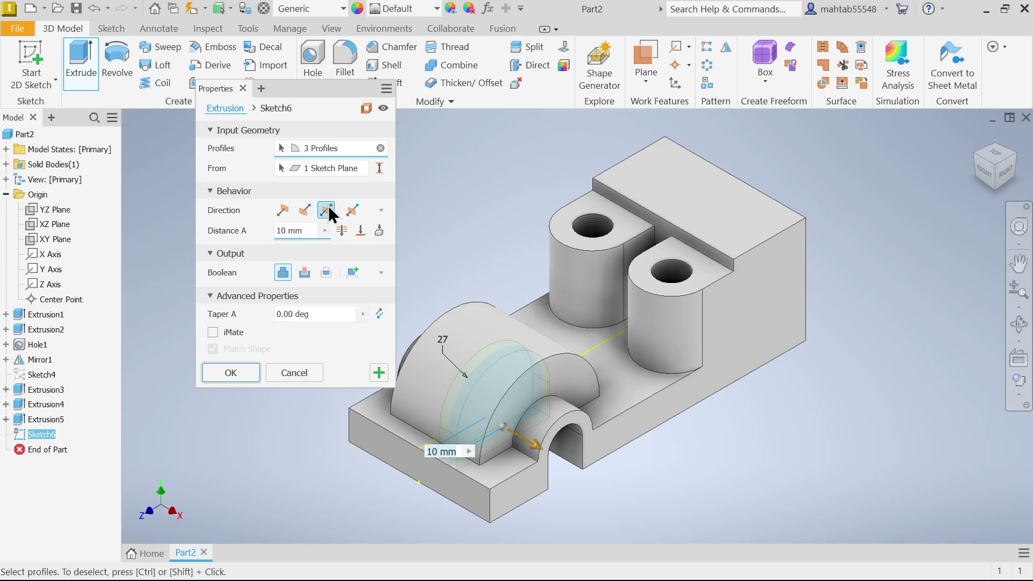
left_click(305, 275)
left_click(295, 231)
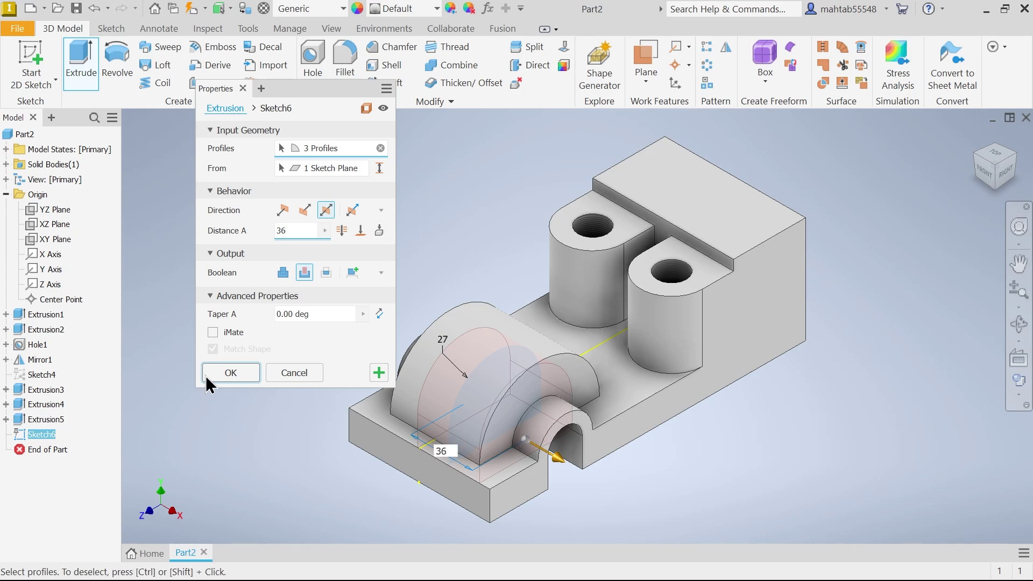
left_click(231, 373)
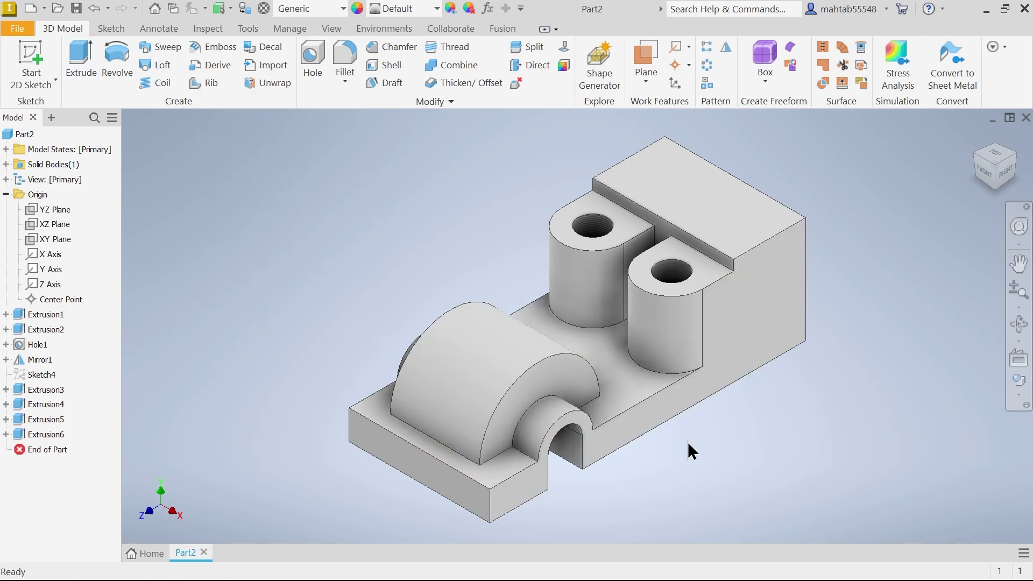
Step: Inspect the cavity from the underside, return to the home view and give the part the Canary appearance
middle_click_drag(679, 454, 673, 420, "shift")
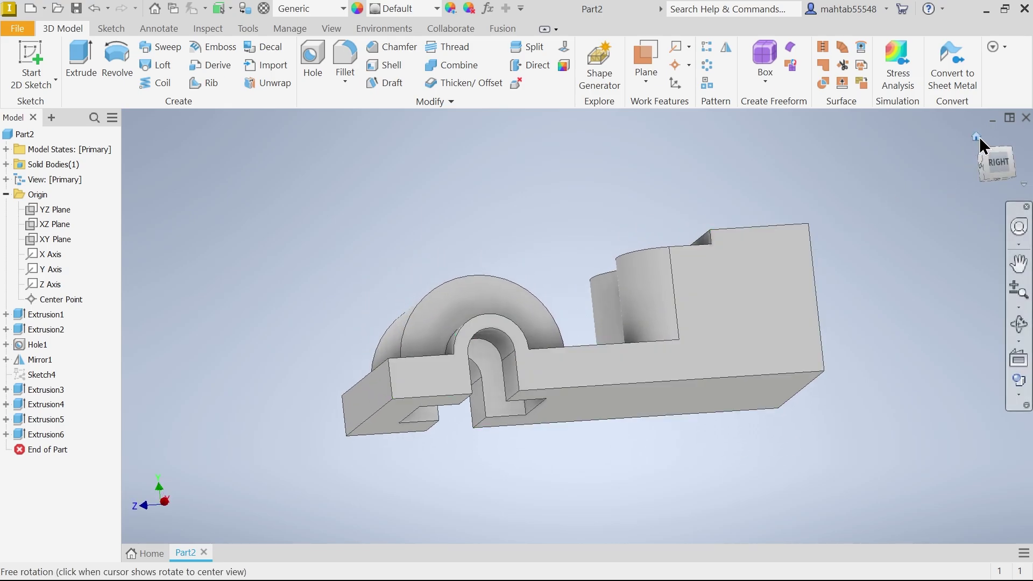
left_click(978, 137)
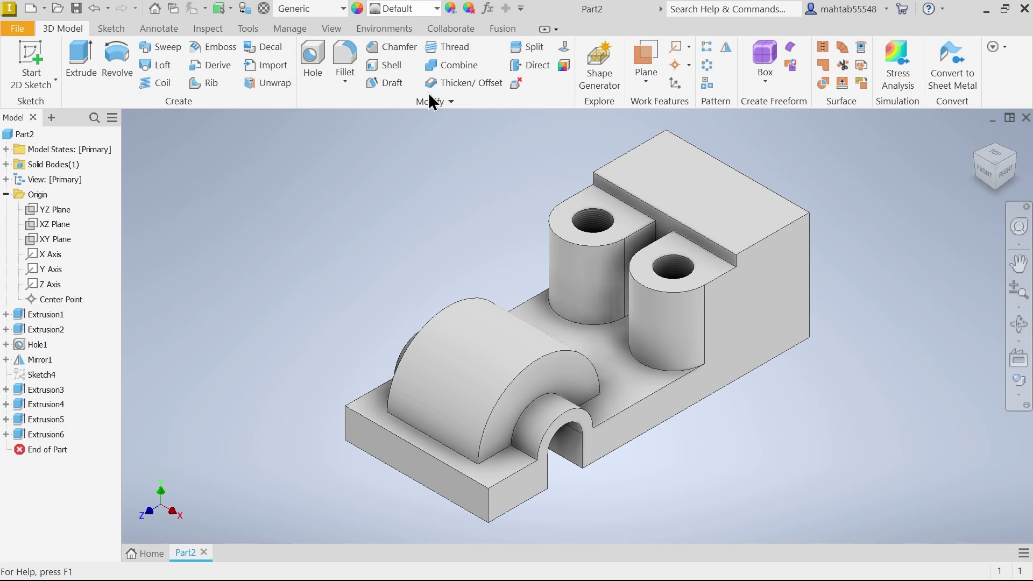
left_click(437, 8)
left_click(276, 443)
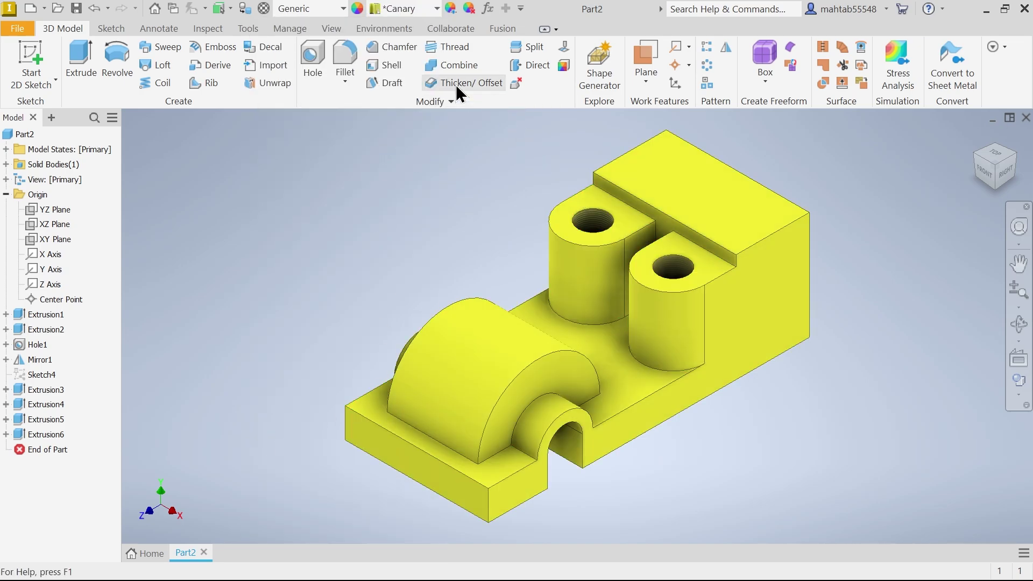
Step: Fillet the two vertical front corners of the base and the two raised-lip corners of the tall block with a 6 mm radius
left_click(346, 58)
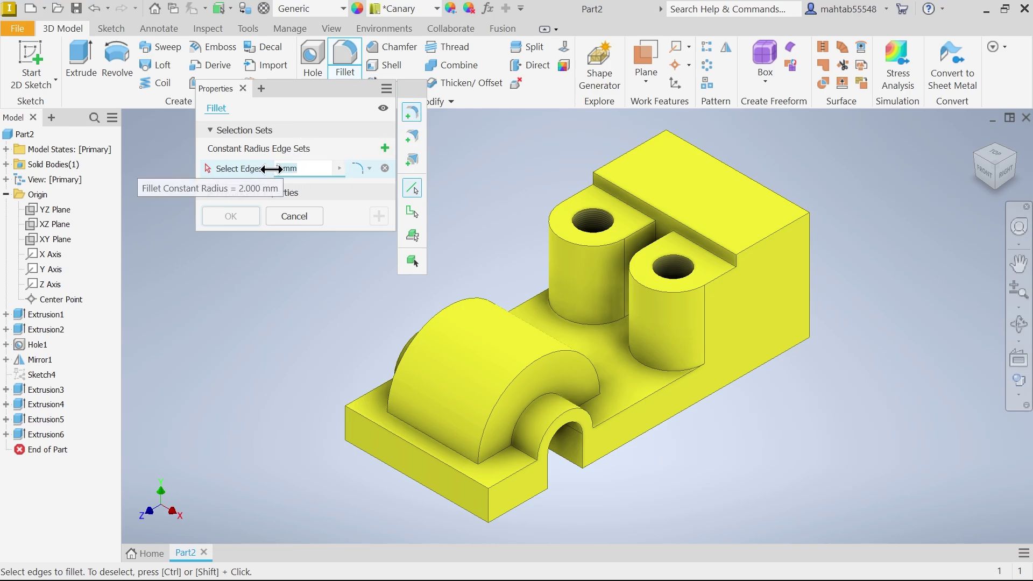
type("6")
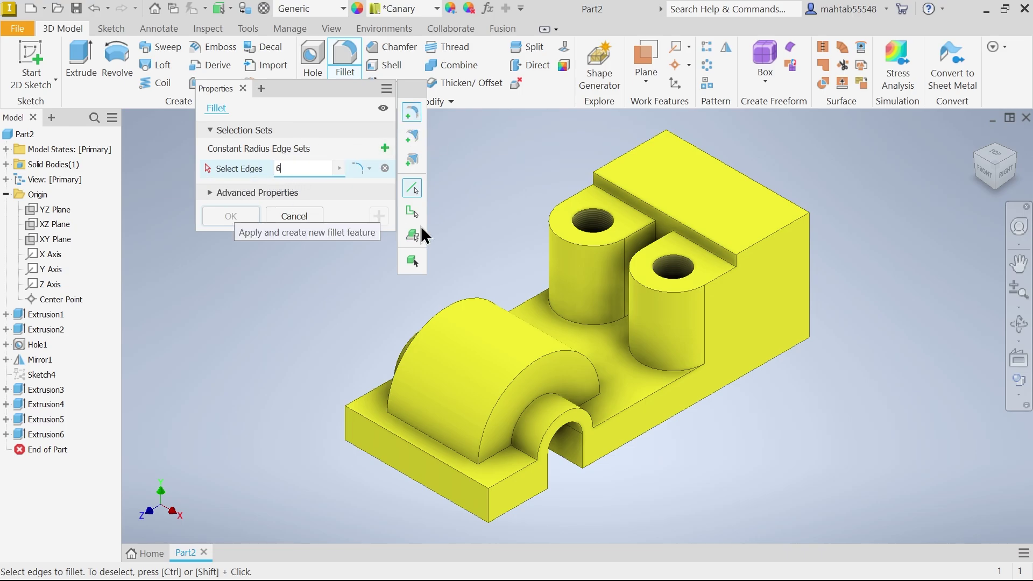
left_click(489, 507)
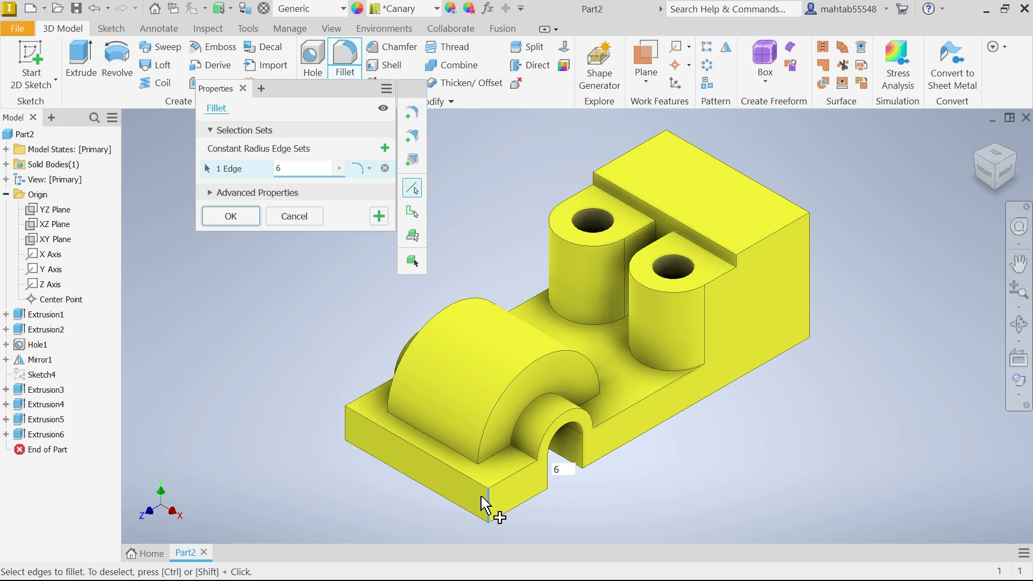
left_click(347, 423)
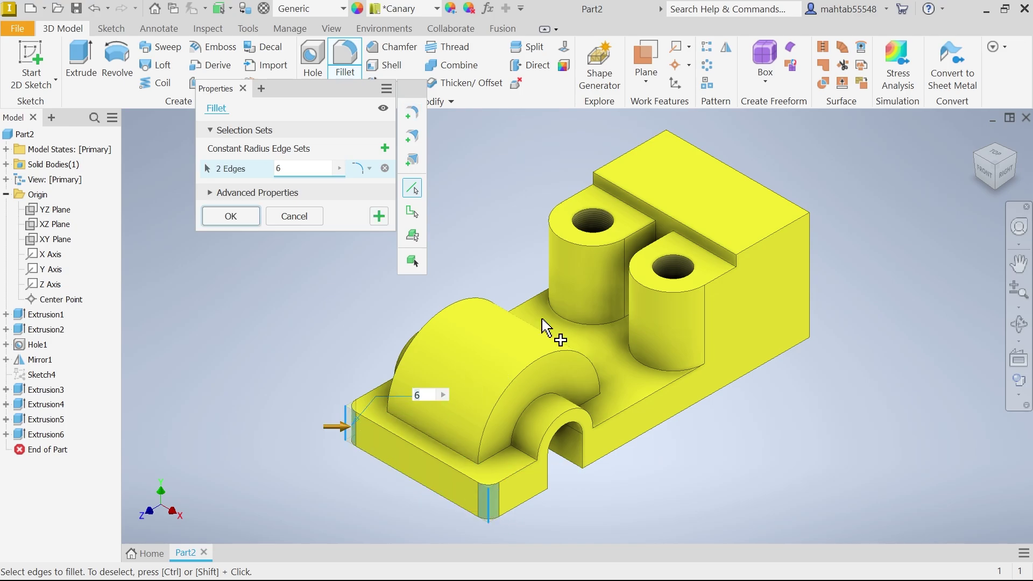
left_click(593, 179)
left_click(738, 272)
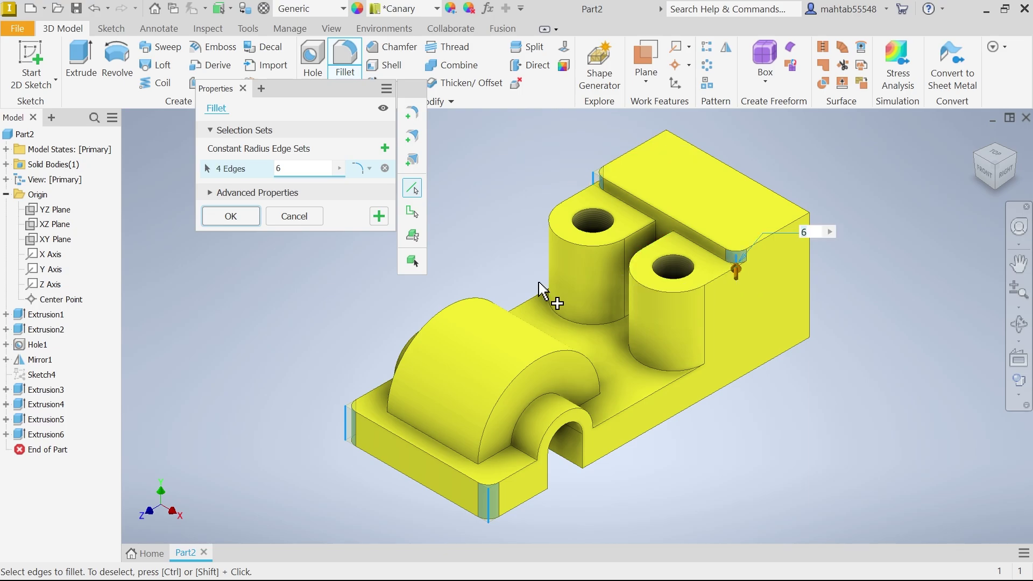
left_click(235, 220)
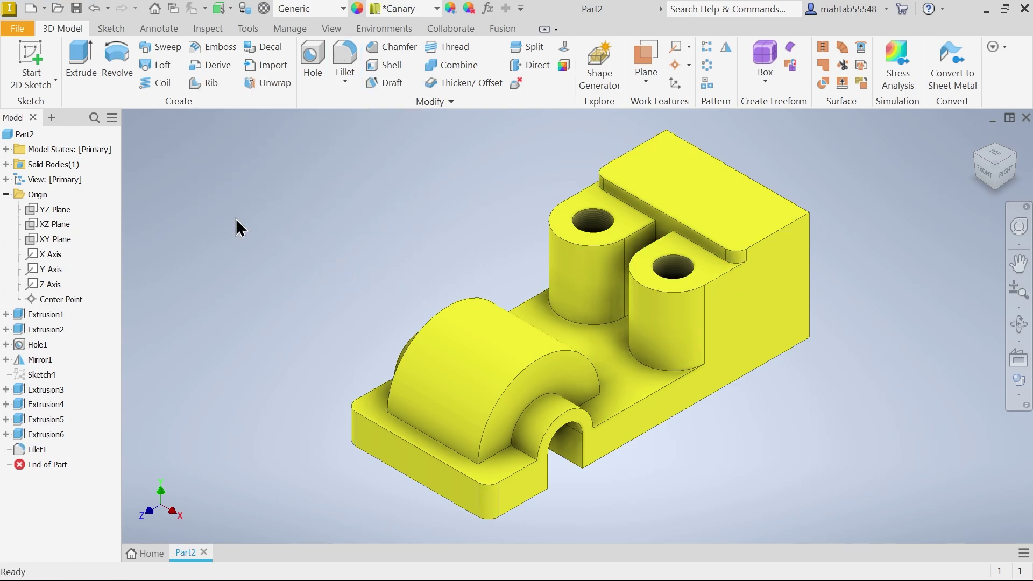
Step: Switch to the Exercise 33 drawing image and examine the tall block's pocket dimensions in the top and right views
key("alt+Tab")
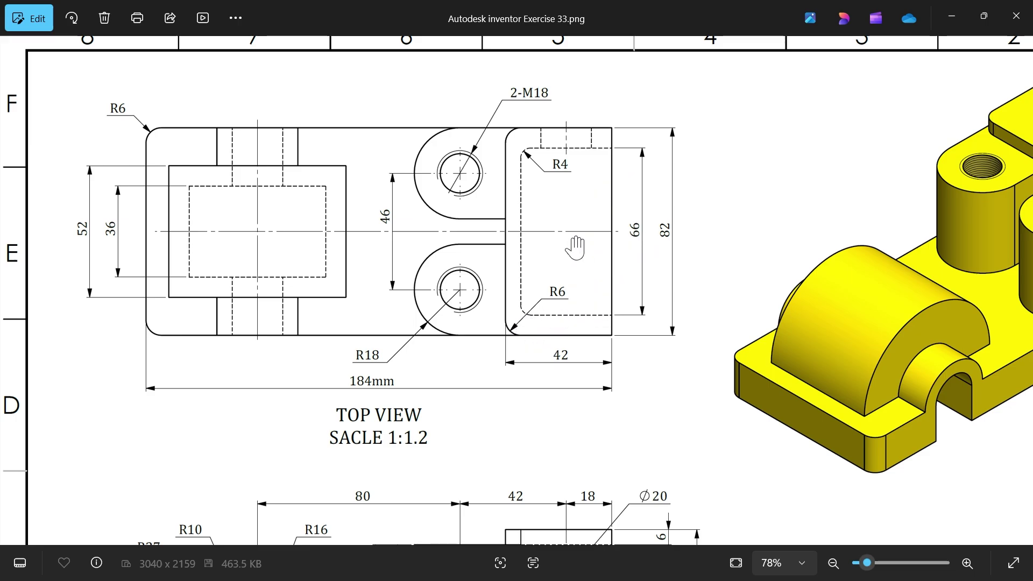
left_click_drag(592, 397, 606, 149)
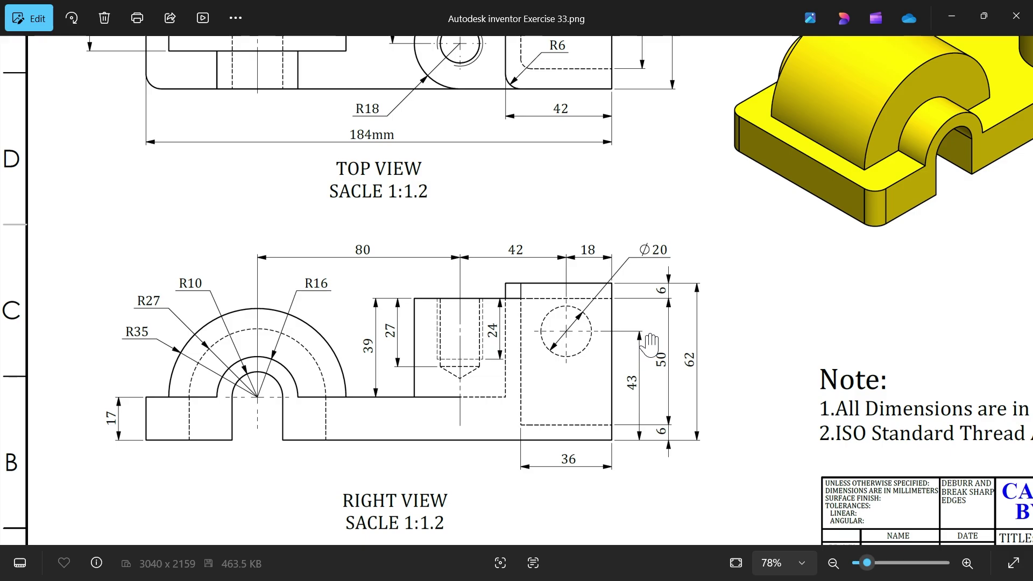
left_click_drag(682, 244, 675, 335)
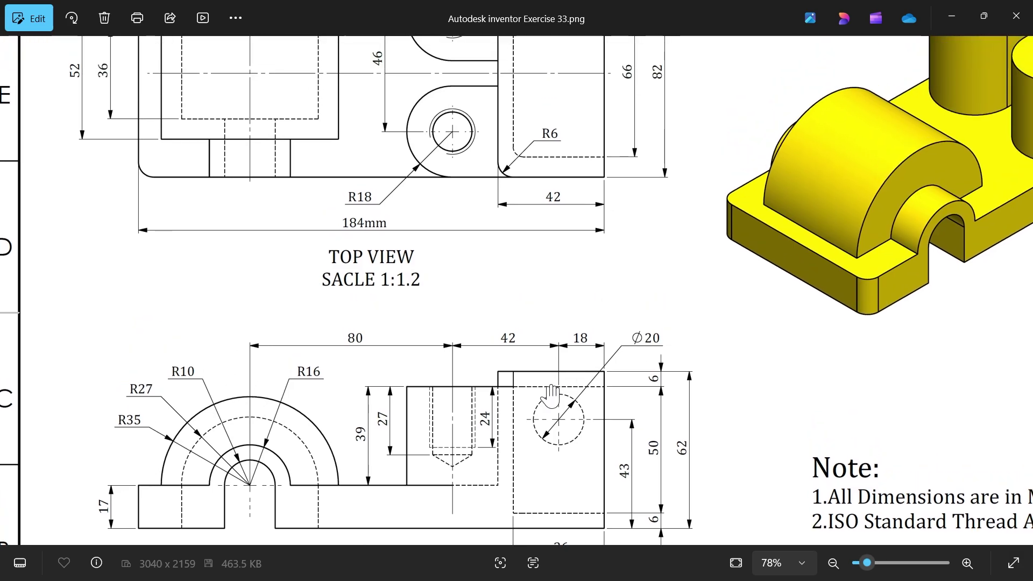
left_click_drag(558, 276, 566, 398)
mouse_move(557, 246)
left_mouse_down()
mouse_move(547, 116)
mouse_move(537, 262)
mouse_move(587, 92)
left_mouse_up()
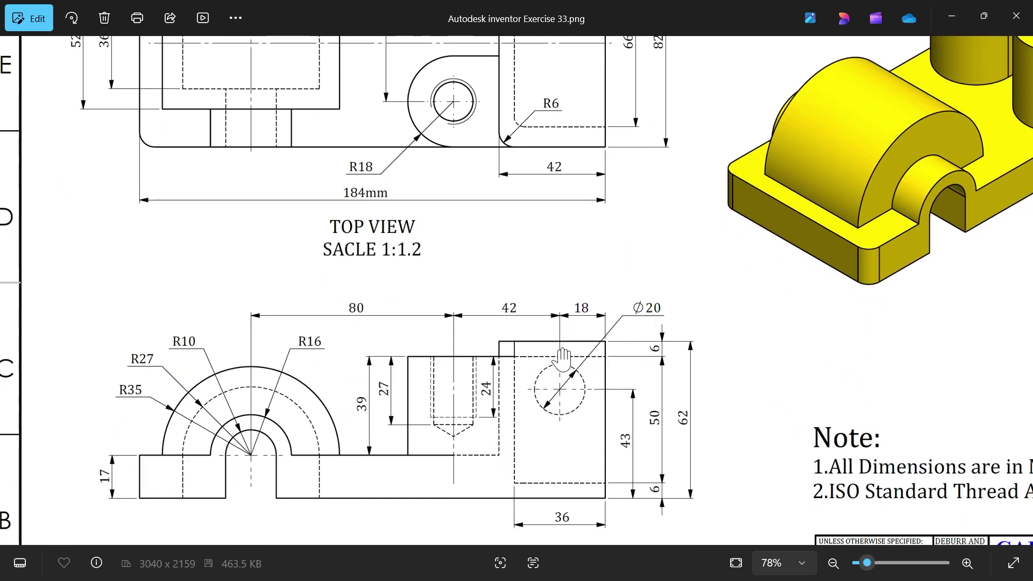
left_click(952, 17)
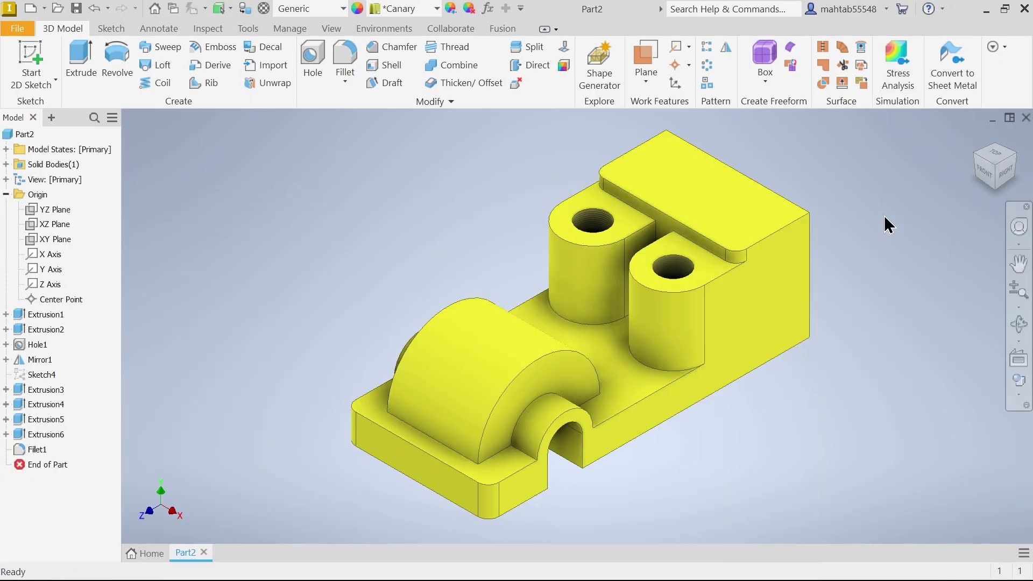
Step: Start a sketch on the tall block's rear face and draw a rectangle about 66.7 mm wide inside its outline
middle_click_drag(889, 224, 742, 237, "shift")
left_click(743, 237)
left_click(847, 217)
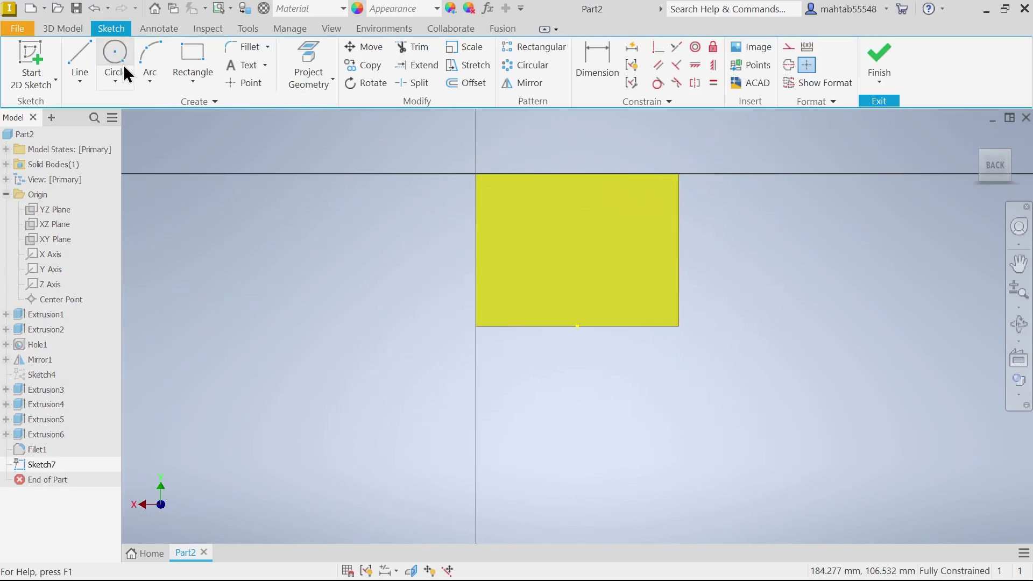
left_click(192, 60)
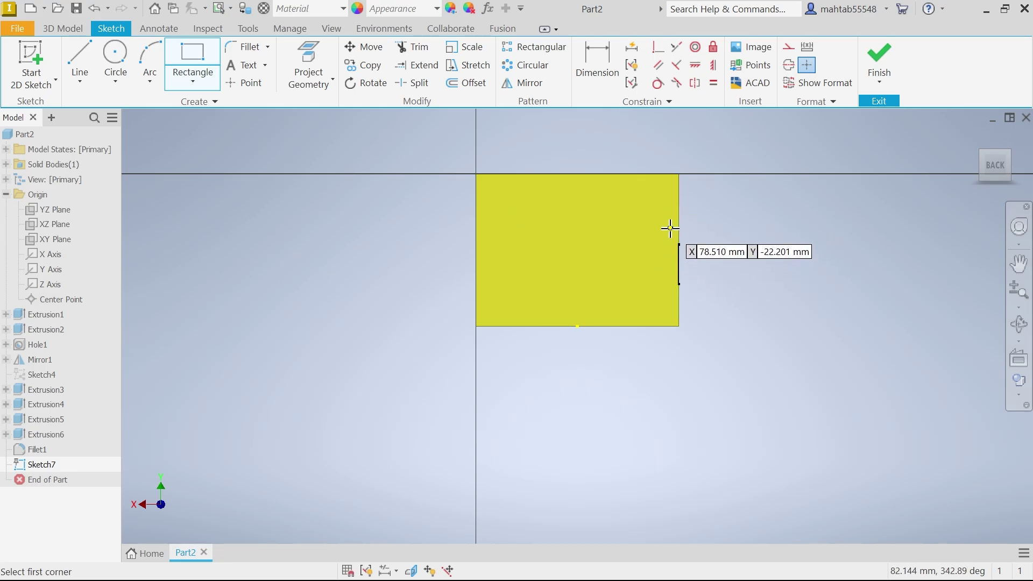
left_click(660, 206)
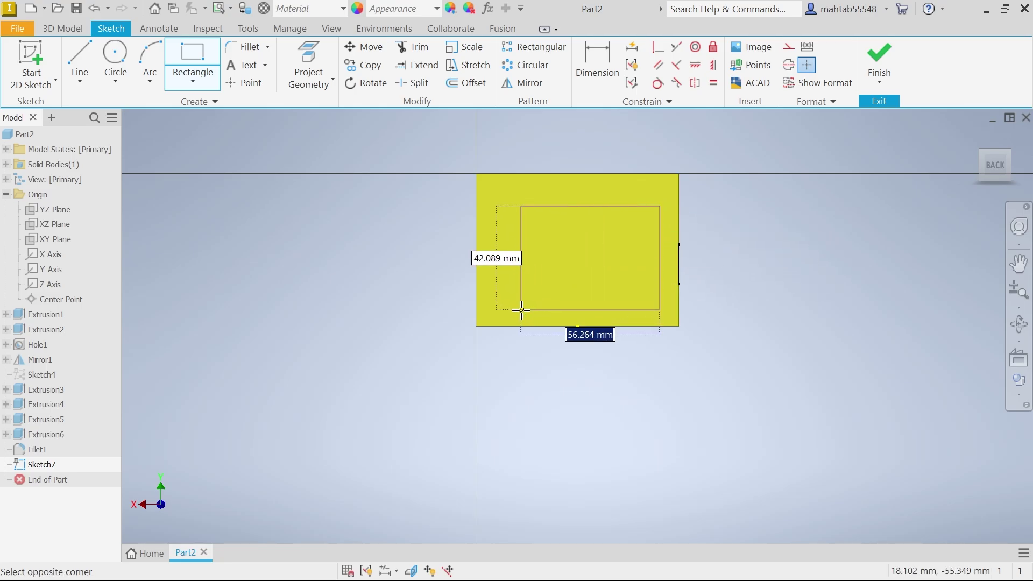
left_click(496, 308)
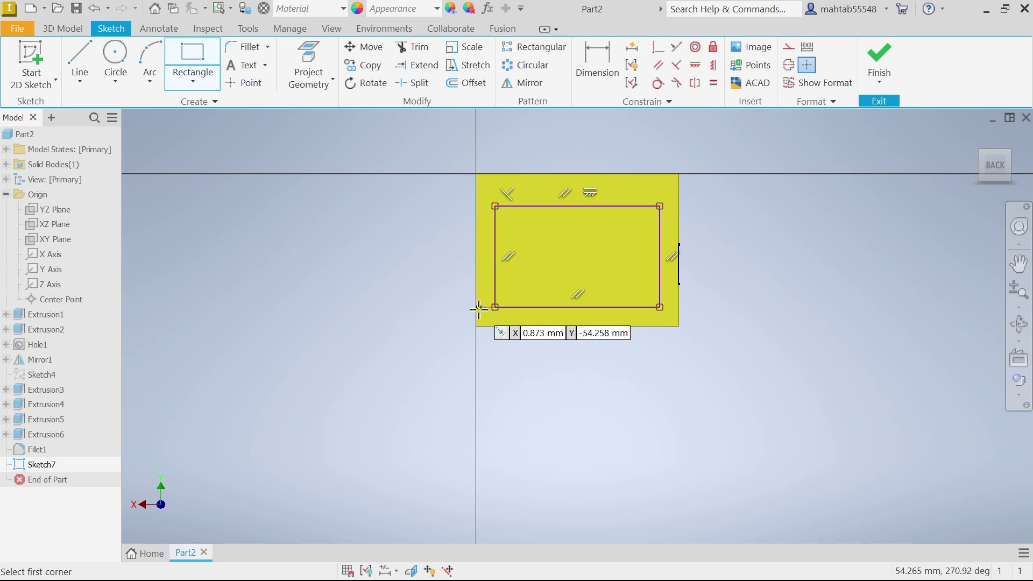
Step: Set the sketched rectangle's width to 66 mm
left_click(595, 64)
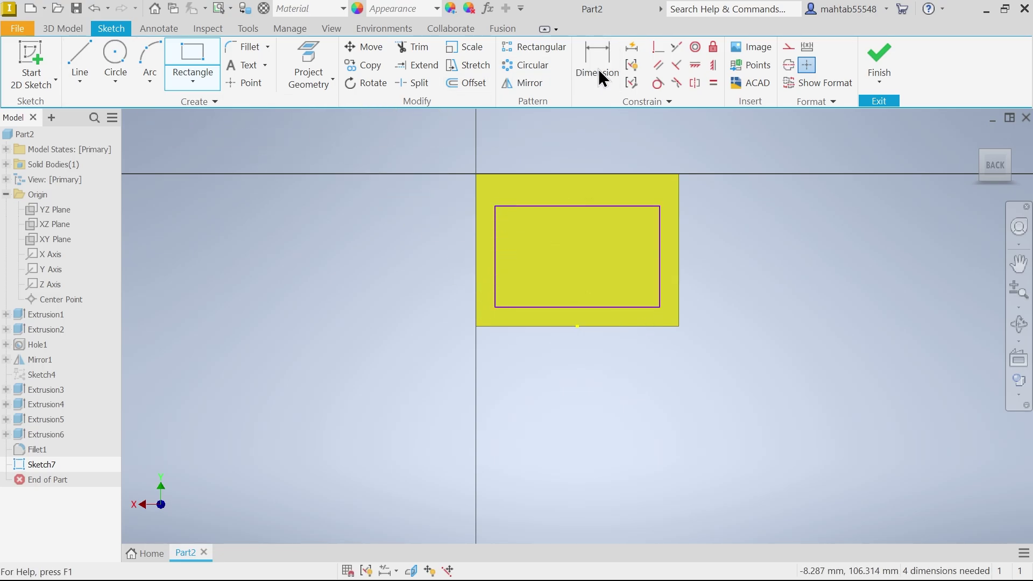
scroll(570, 299, "up", 3)
left_click(603, 321)
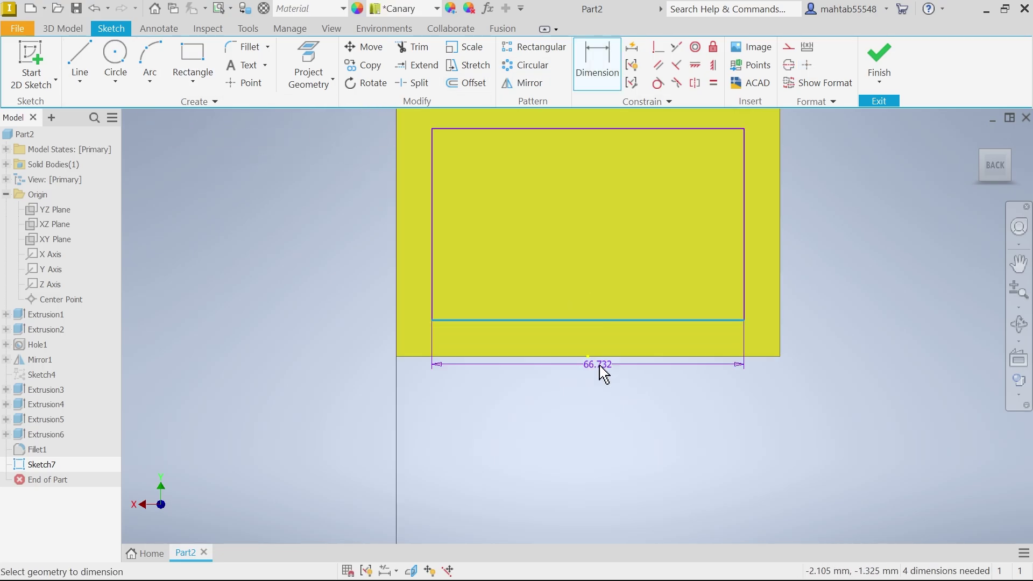
left_click(598, 380)
type("66")
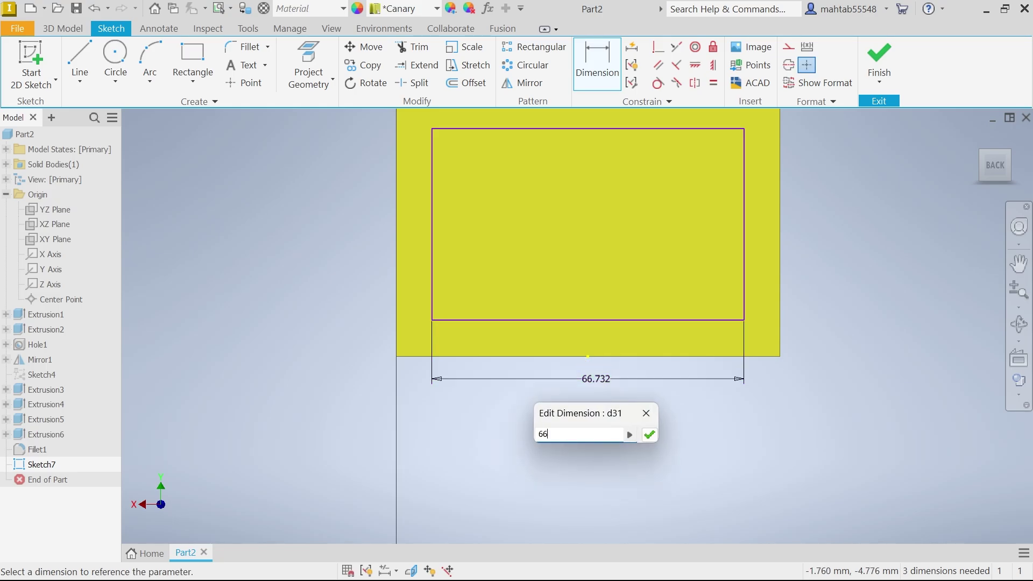
left_click(656, 437)
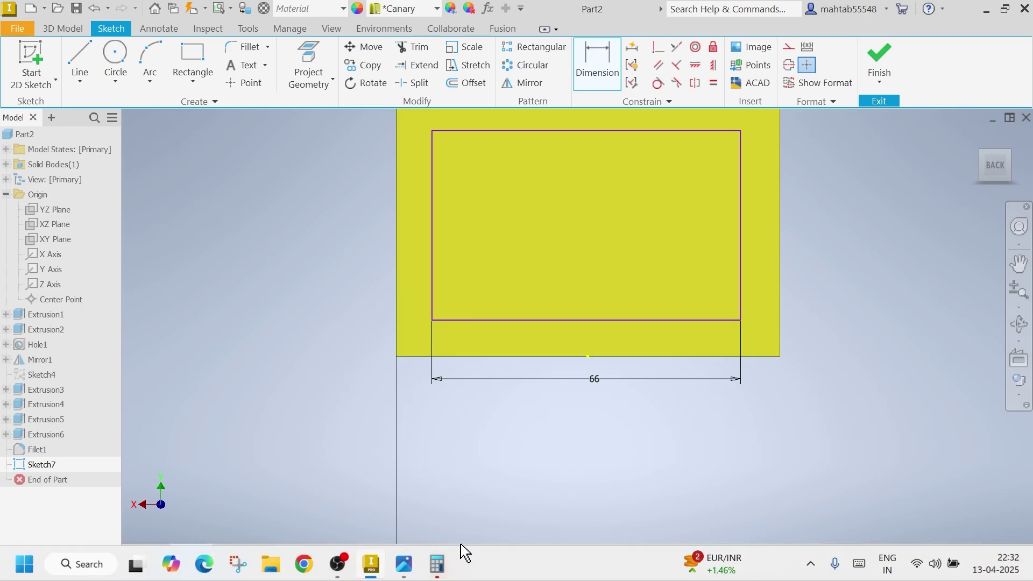
Step: Switch to Calculator and compute the side wall thickness as (82 − 66) ÷ 2, then close it
left_click(446, 571)
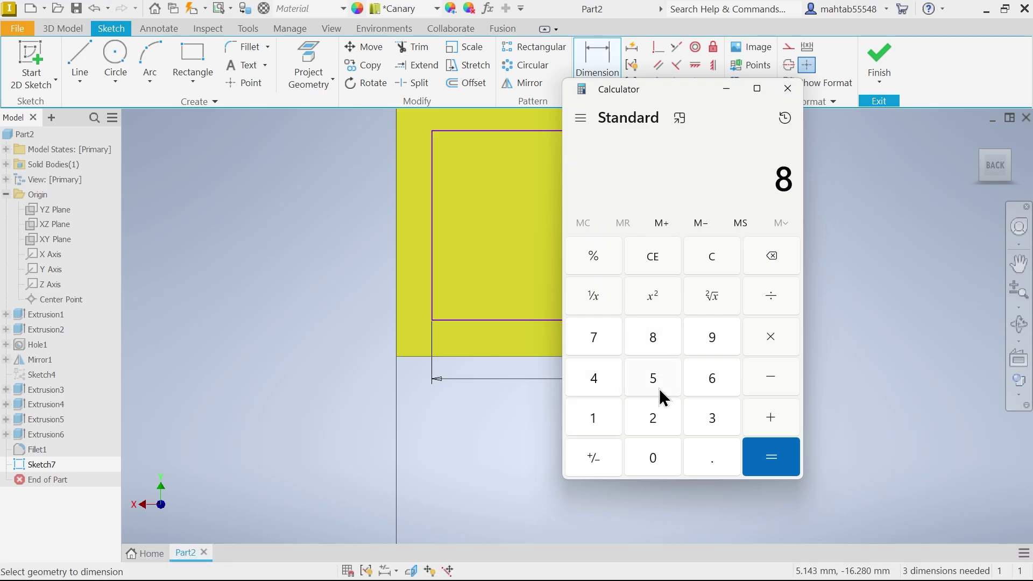
left_click(657, 422)
left_click(775, 378)
left_click(712, 388)
left_click(711, 386)
left_click(764, 455)
left_click(769, 299)
left_click(654, 419)
left_click(748, 458)
left_click(786, 89)
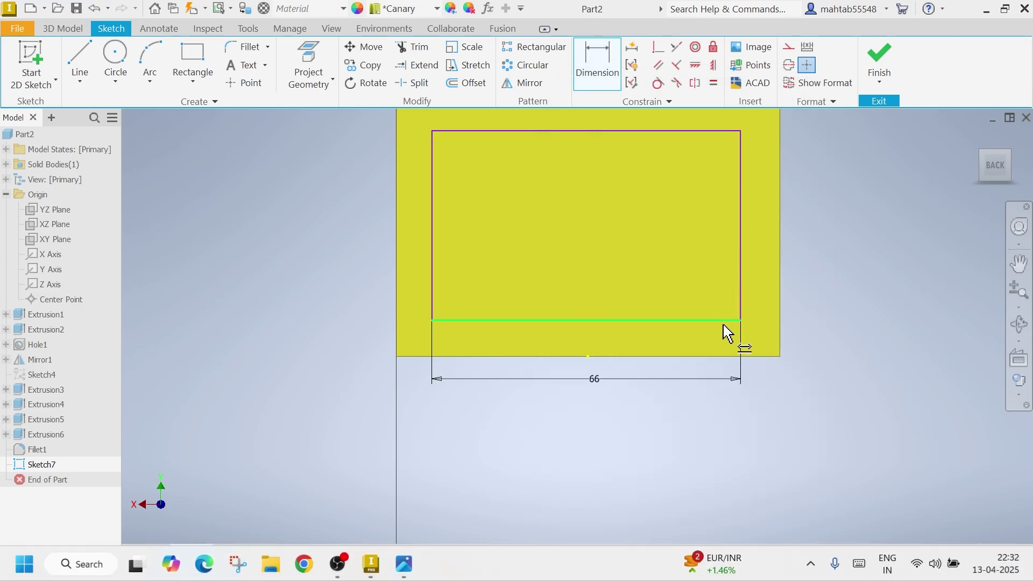
Step: Dimension the gap between the rectangle's side line and the block's adjacent side edge as 8 mm
left_click(743, 311)
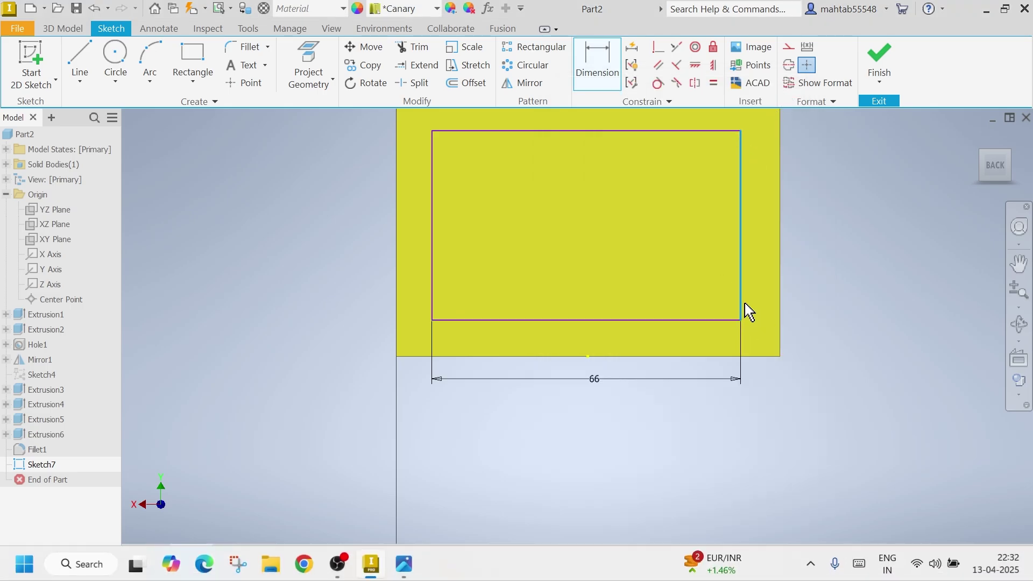
left_click(781, 310)
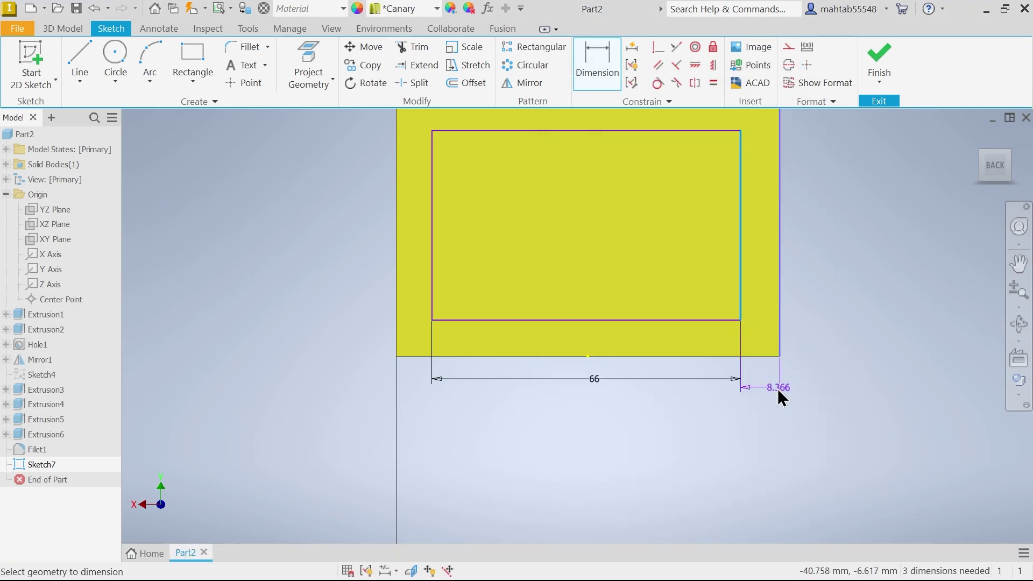
left_click(778, 390)
type("8.3661297")
key("Return")
Step: Set the rectangle's height to 50 mm
left_click(743, 276)
left_click(821, 253)
type("50")
key("Return")
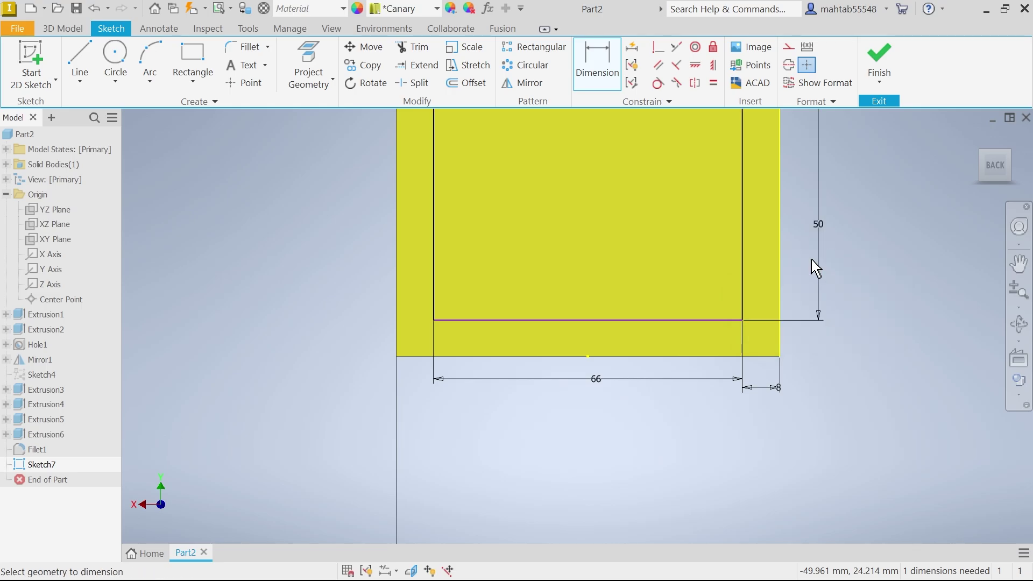
Step: Dimension the gap between the rectangle's bottom line and the block's bottom edge as 6 mm and finish the sketch
left_click(702, 322)
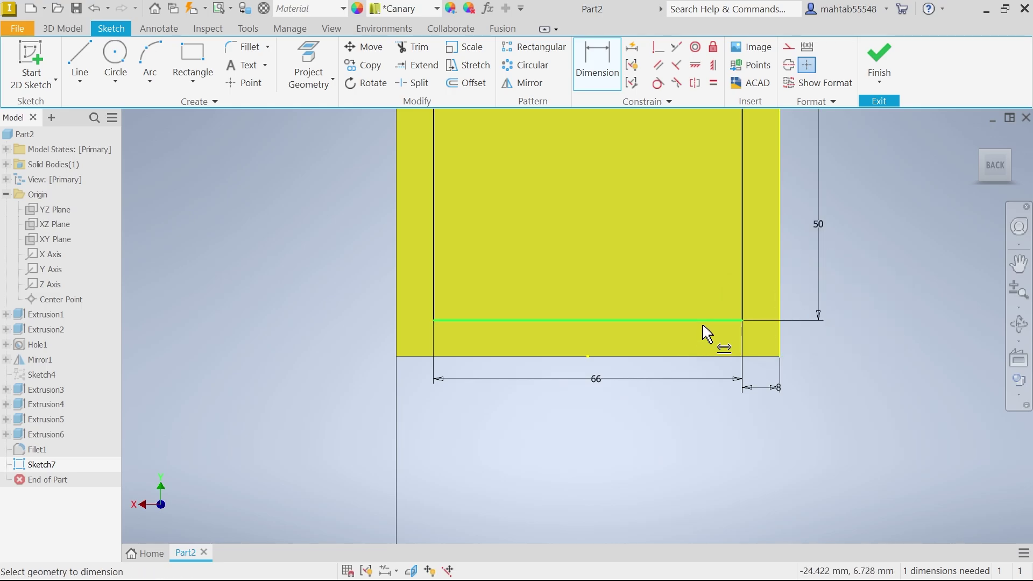
left_click(716, 357)
left_click(349, 343)
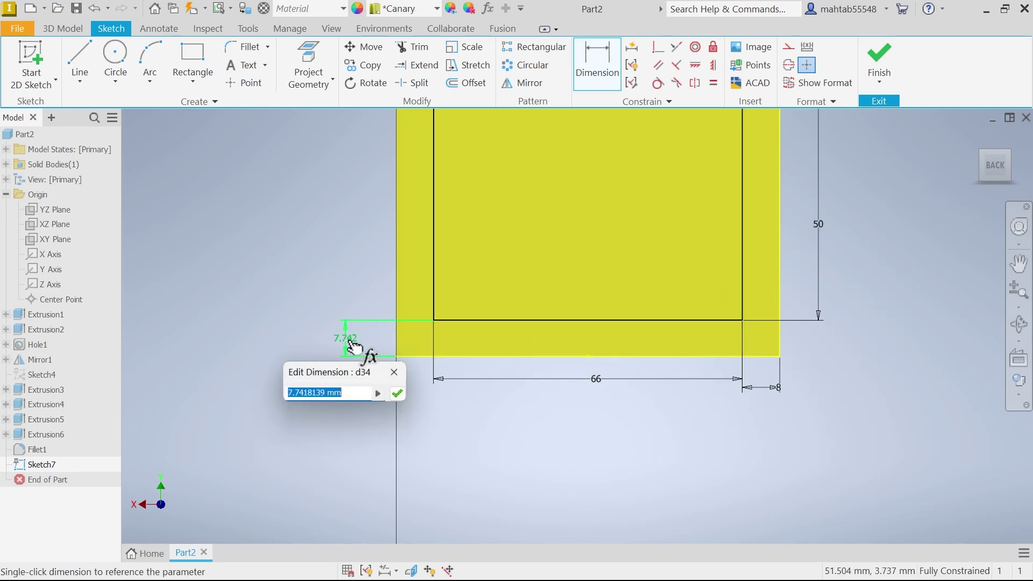
type("6")
key("Return")
scroll(526, 323, "down", 2)
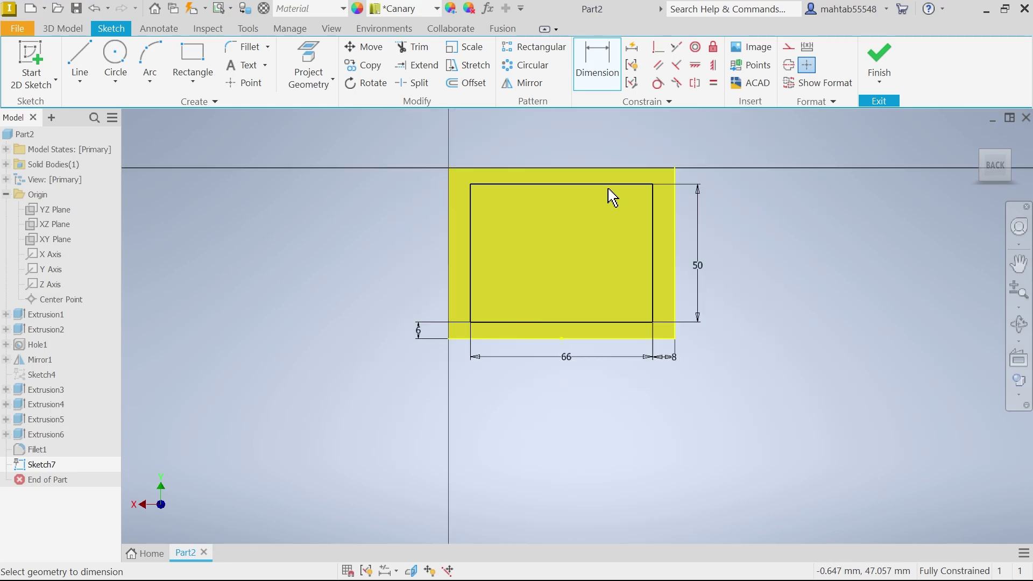
left_click(891, 66)
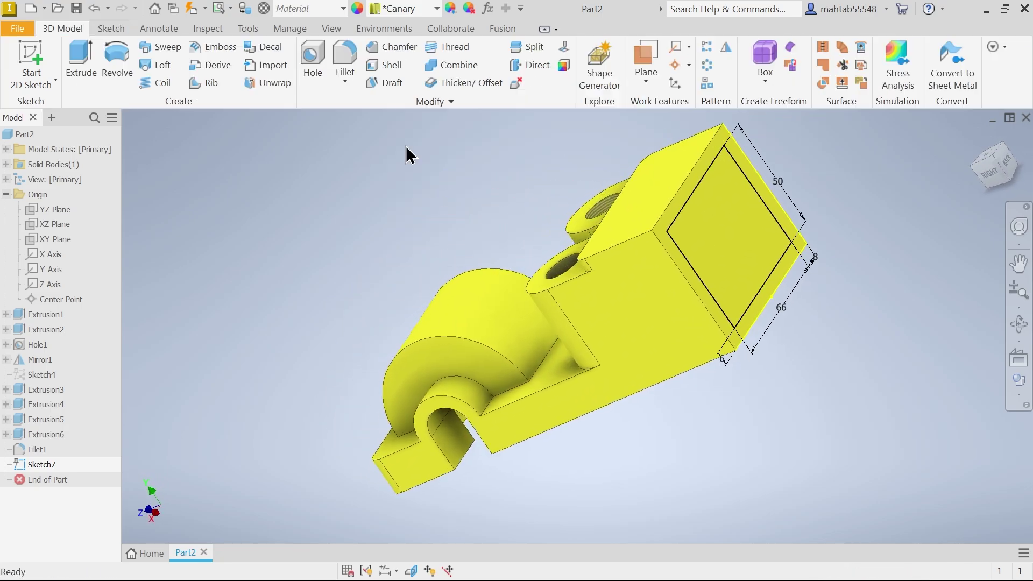
Step: Extrude the rectangle as a 36 mm deep cut into the tall block to form the rear pocket
left_click(83, 64)
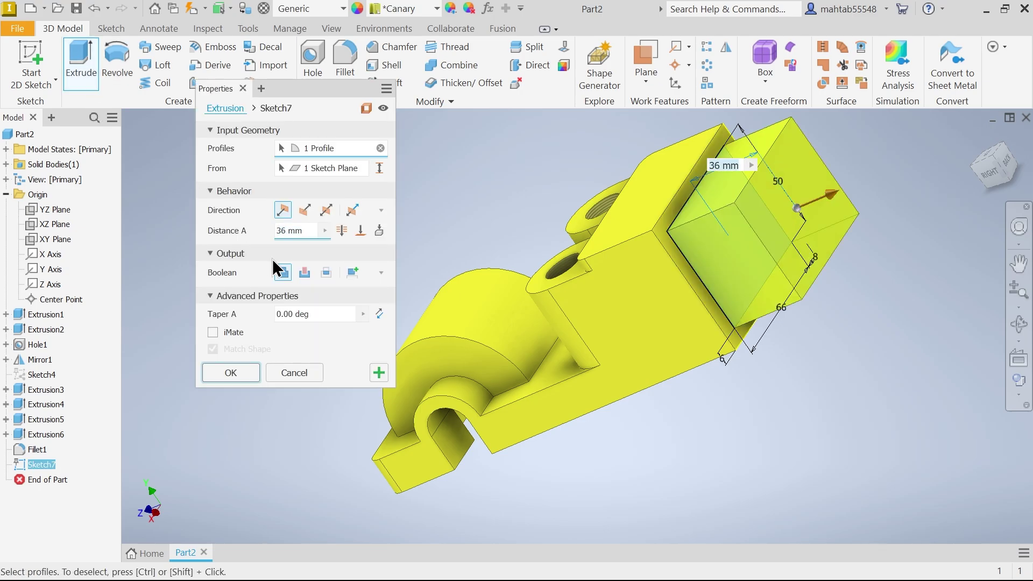
left_click(306, 271)
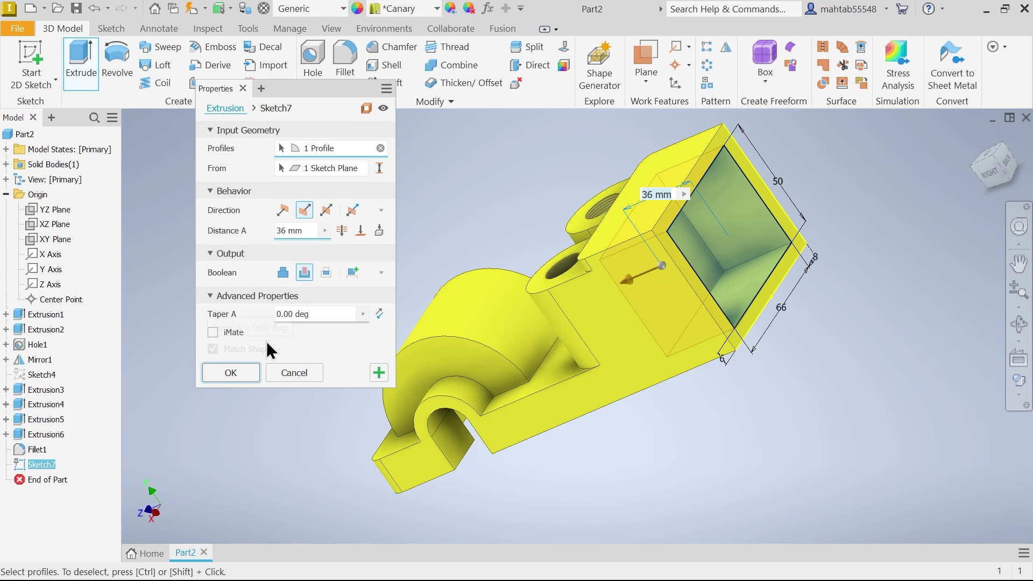
left_click(231, 373)
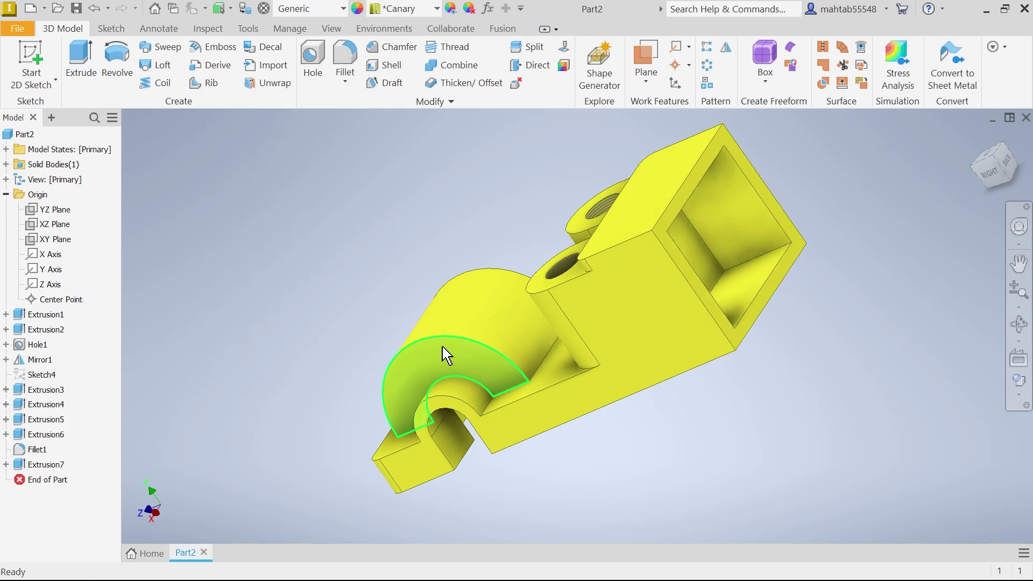
Step: Fillet the two vertical inner edges at the deep end of the rear pocket with a 4 mm radius
left_click(346, 52)
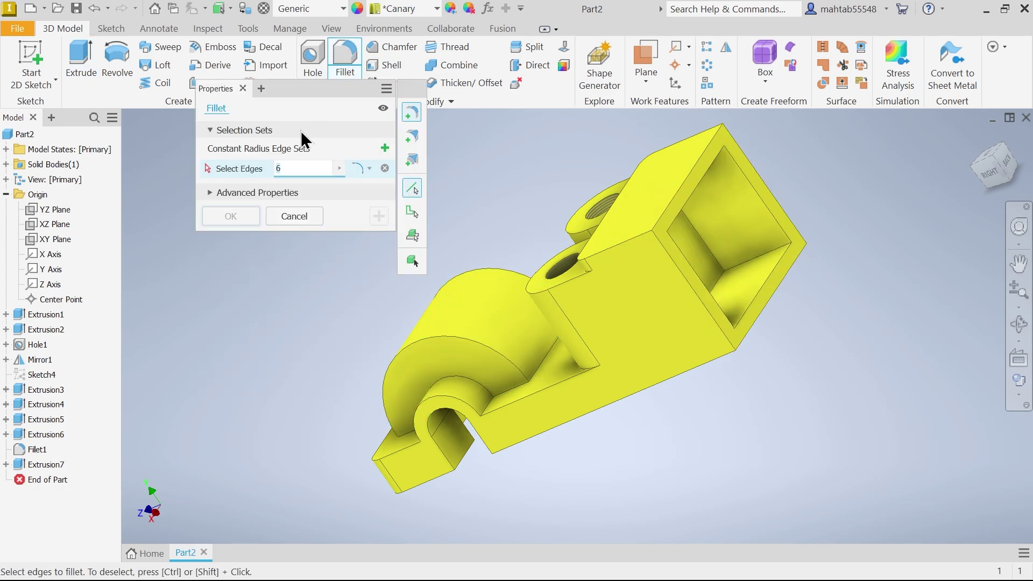
type("4")
left_click(721, 266)
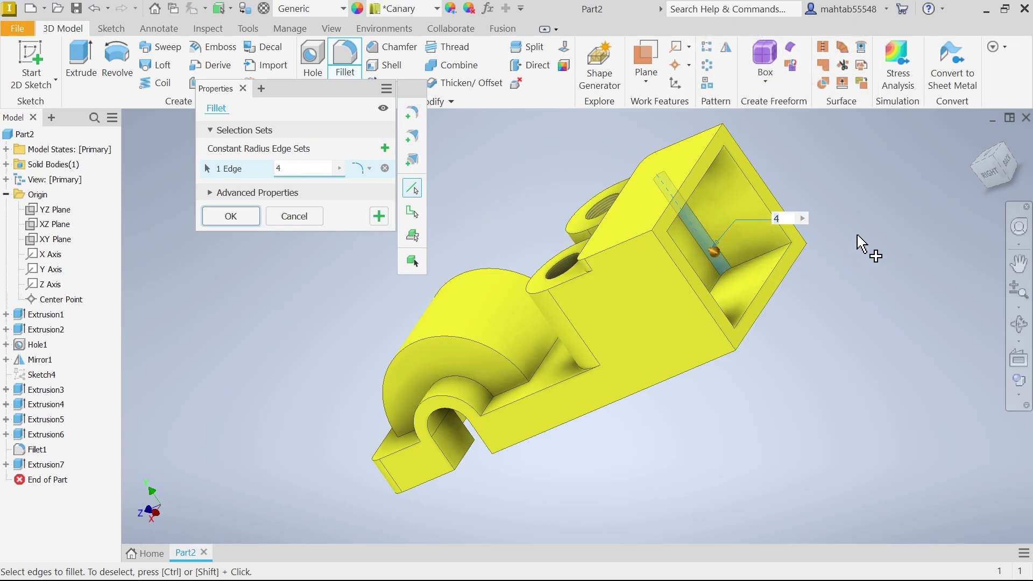
middle_click_drag(877, 219, 775, 234, "shift")
left_click(496, 412)
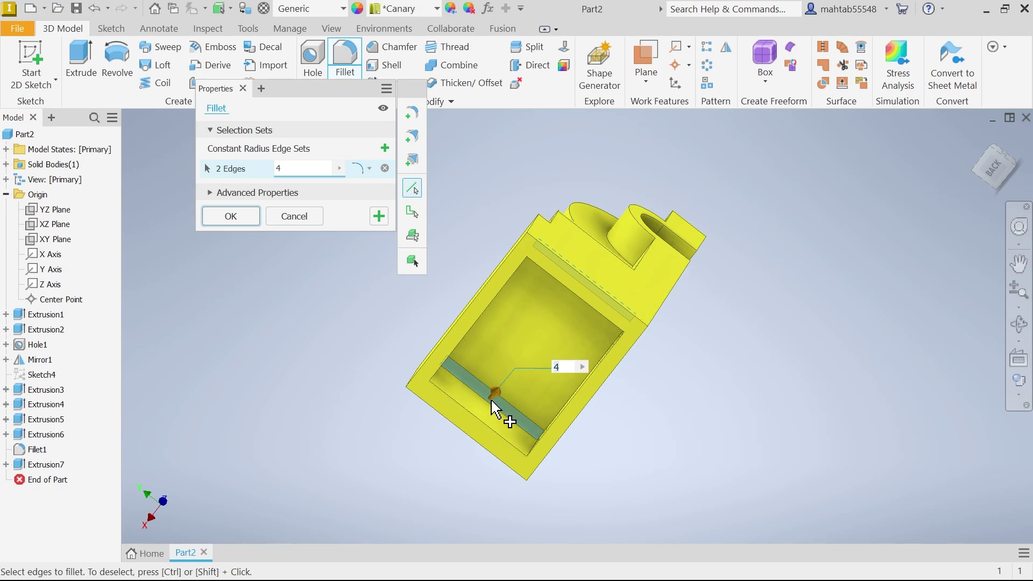
left_click(231, 217)
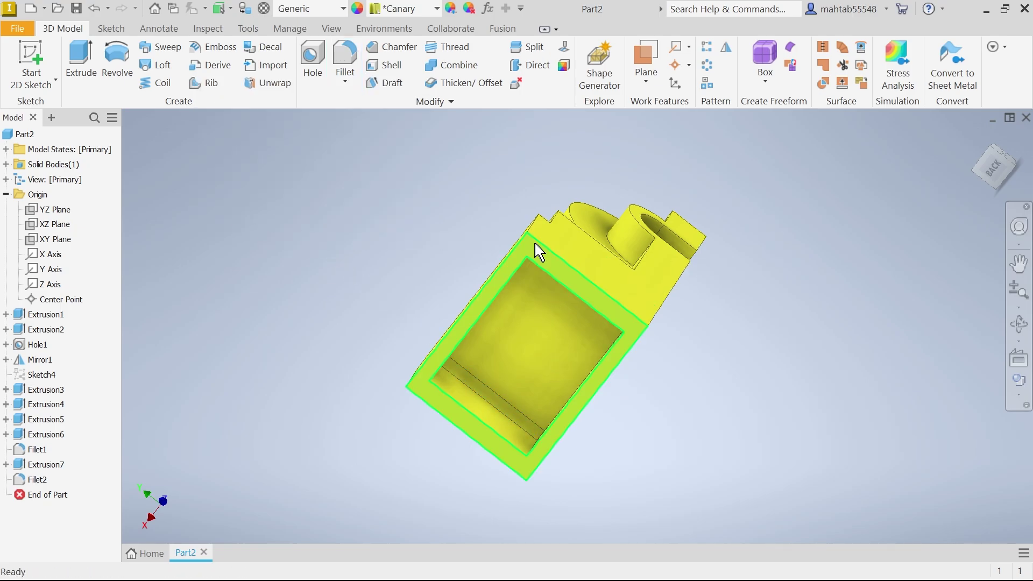
Step: Start a sketch on the bracket's flat left side face and draw a 20 mm diameter circle on the tall block
middle_click_drag(772, 247, 683, 263, "shift")
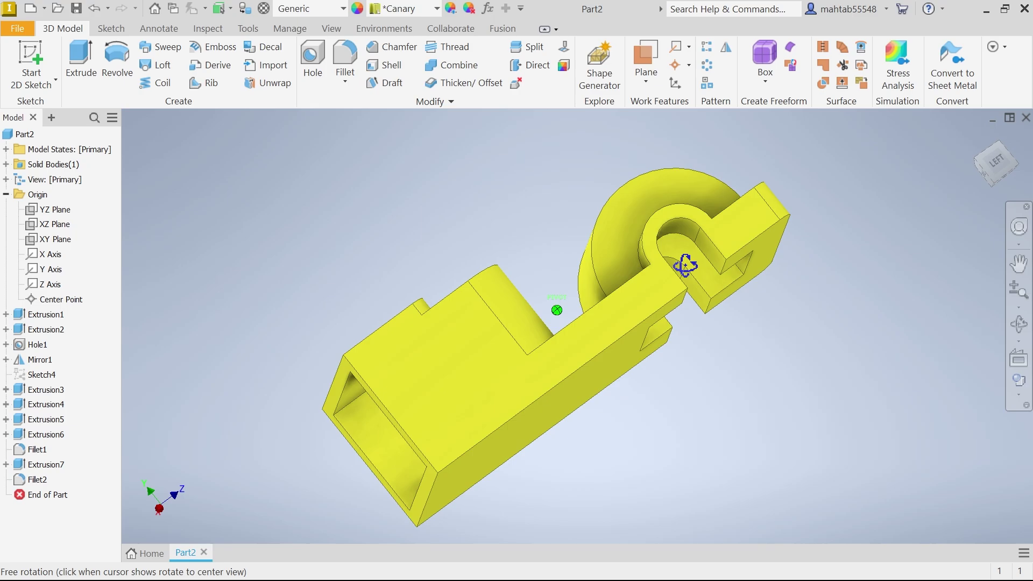
left_click(428, 366)
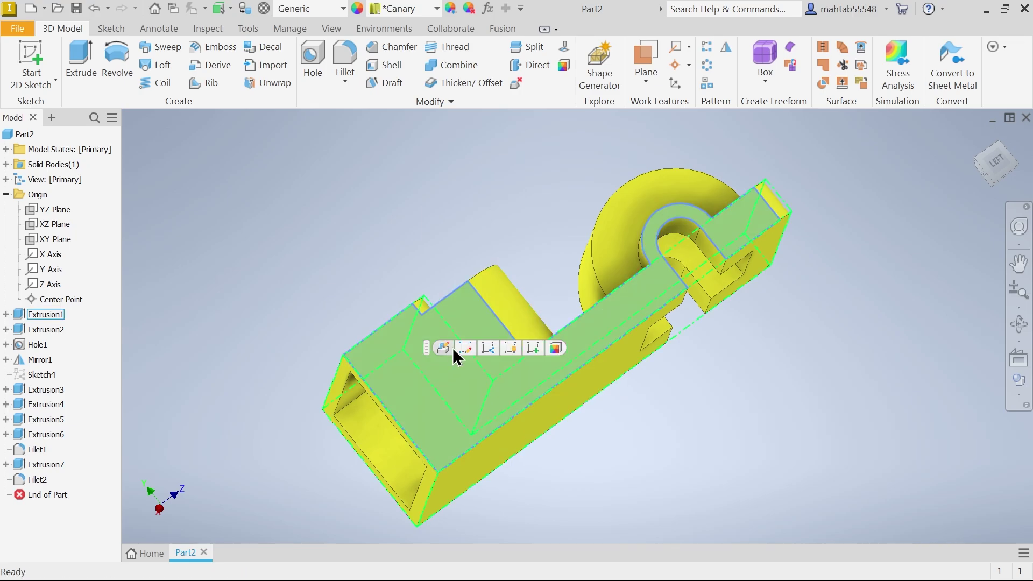
left_click(533, 348)
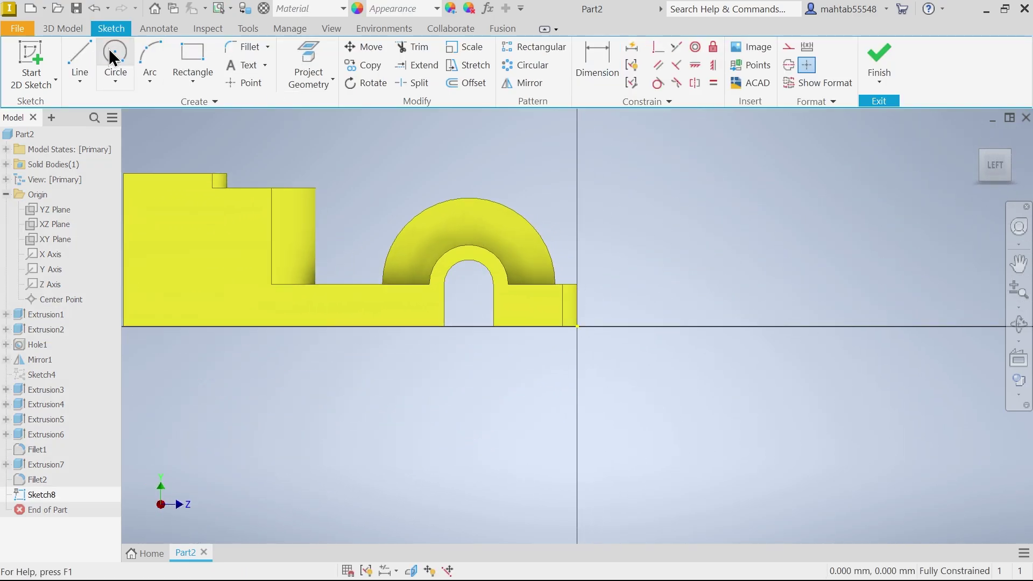
left_click(115, 58)
scroll(156, 231, "up", 2)
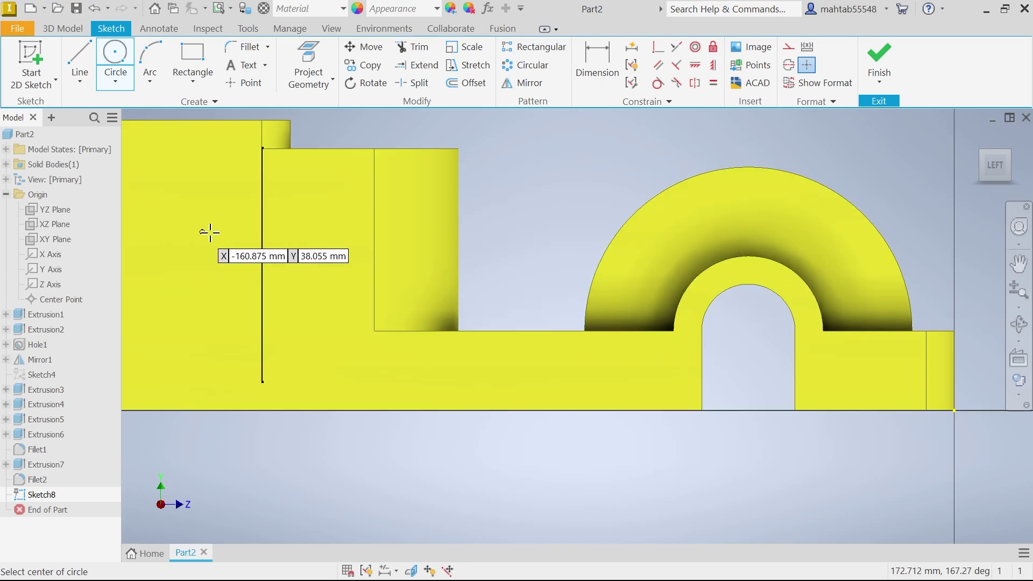
scroll(243, 232, "down", 3)
scroll(190, 224, "up", 3)
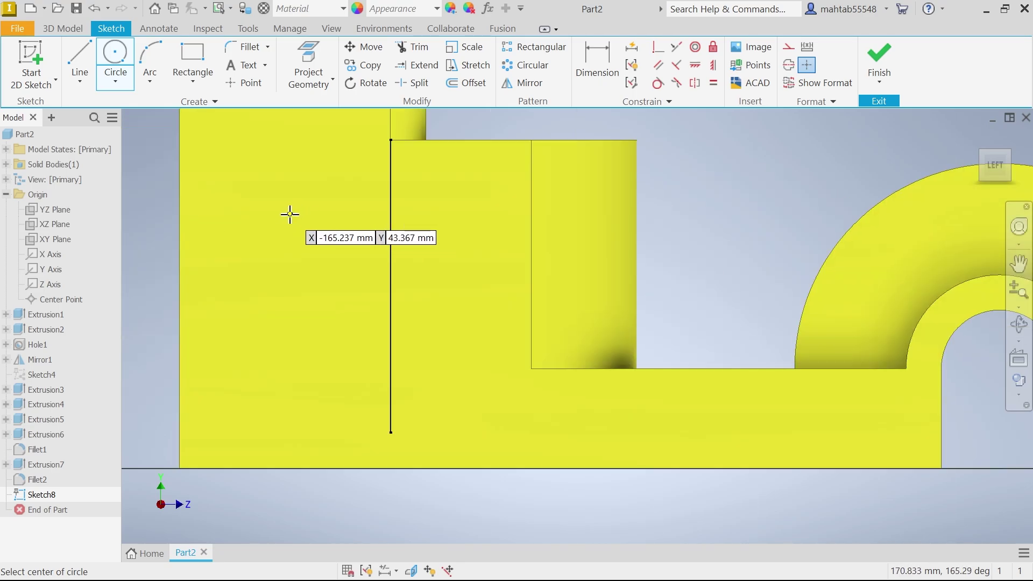
left_click(290, 214)
type("20")
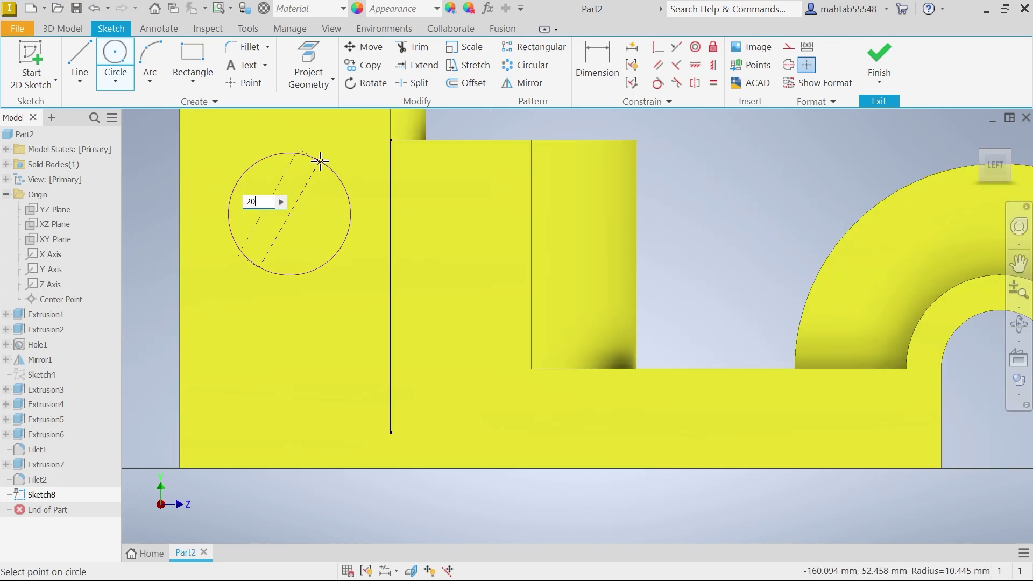
key("Return")
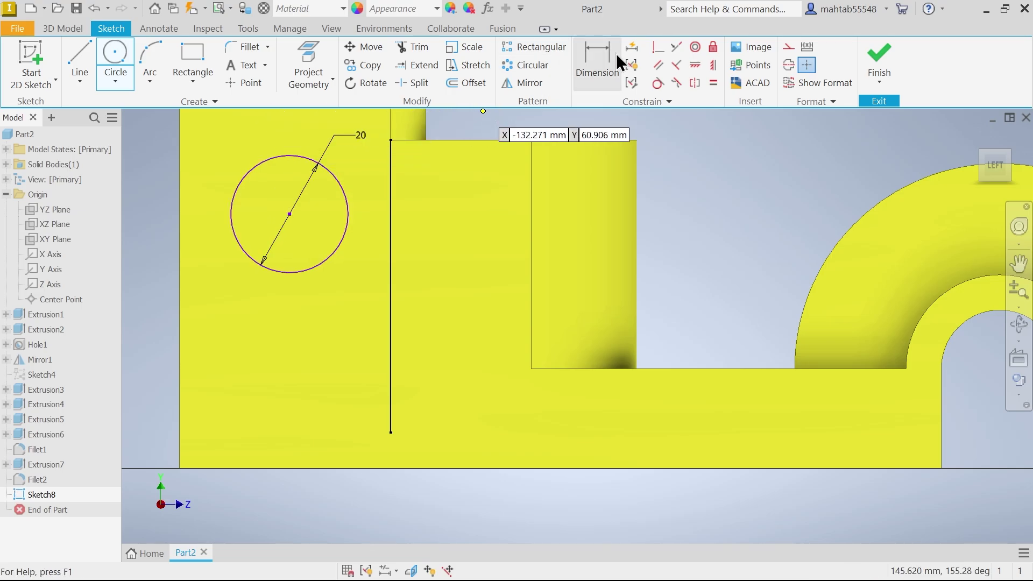
Step: Dimension the circle's centre 43 mm above the block's bottom edge
left_click(585, 84)
left_click(289, 215)
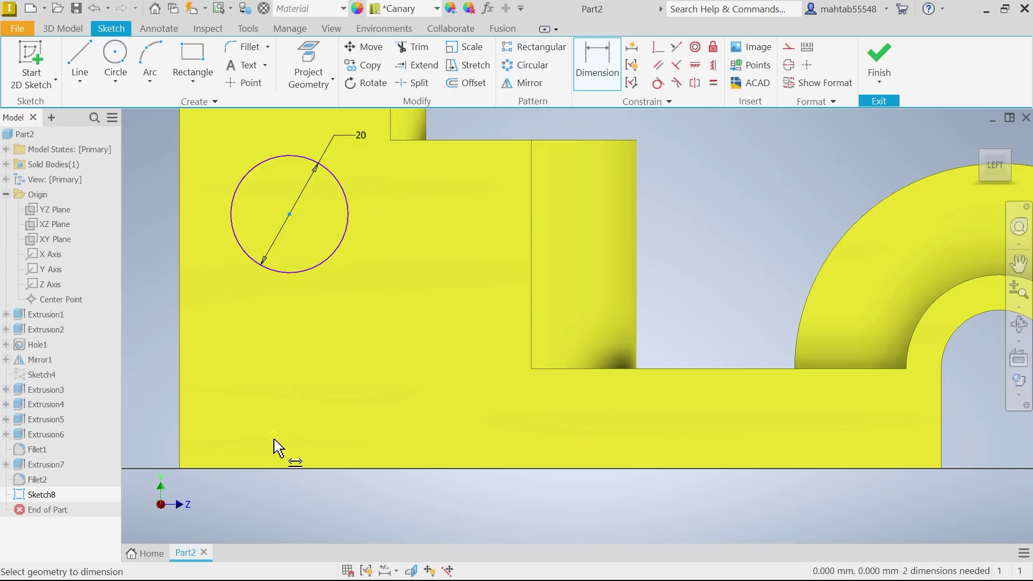
left_click(259, 469)
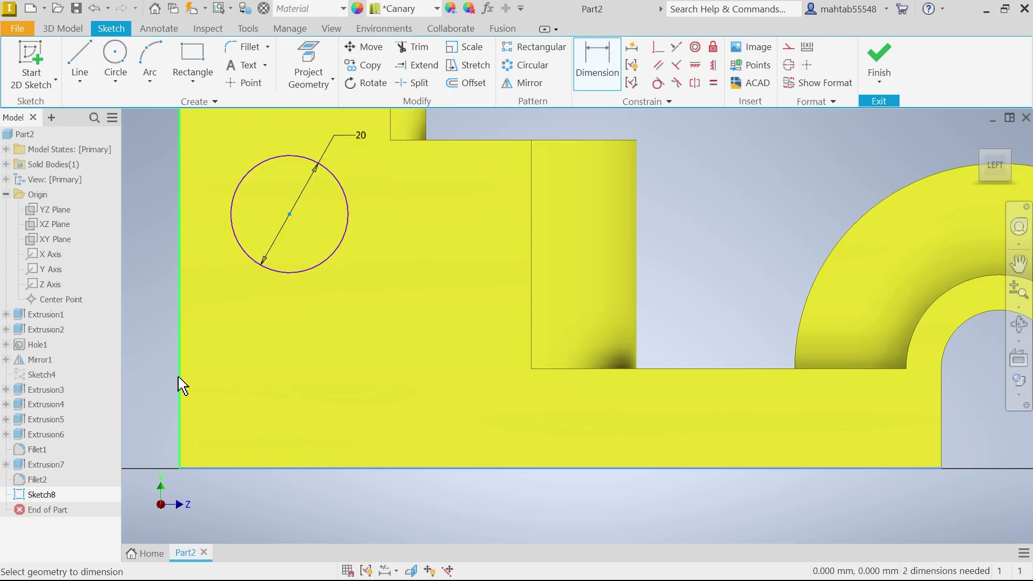
left_click(141, 343)
type("4")
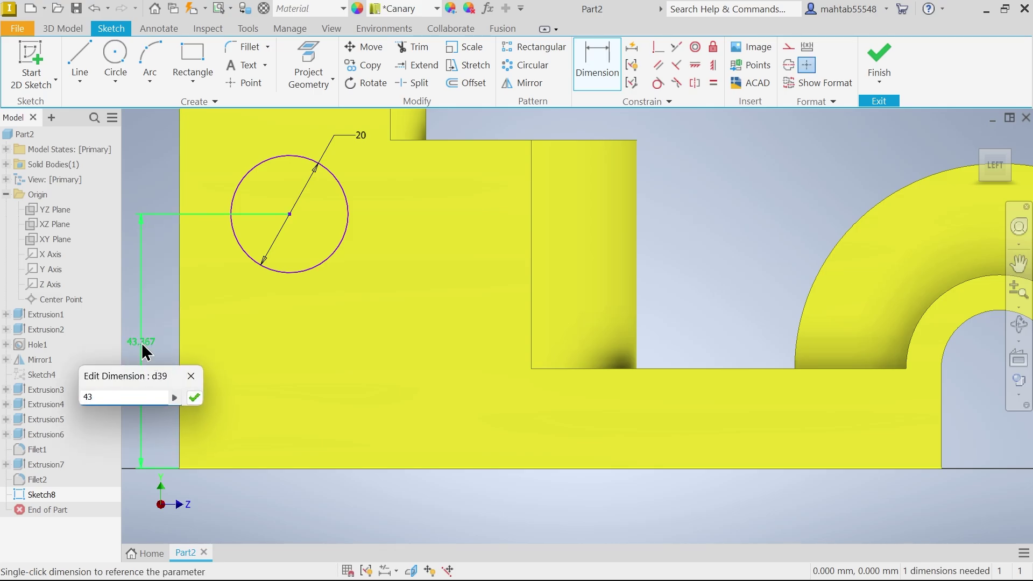
type("3")
key("Return")
Step: Dimension the circle's centre 18 mm from the block's rear vertical edge and finish the sketch
left_click(339, 258)
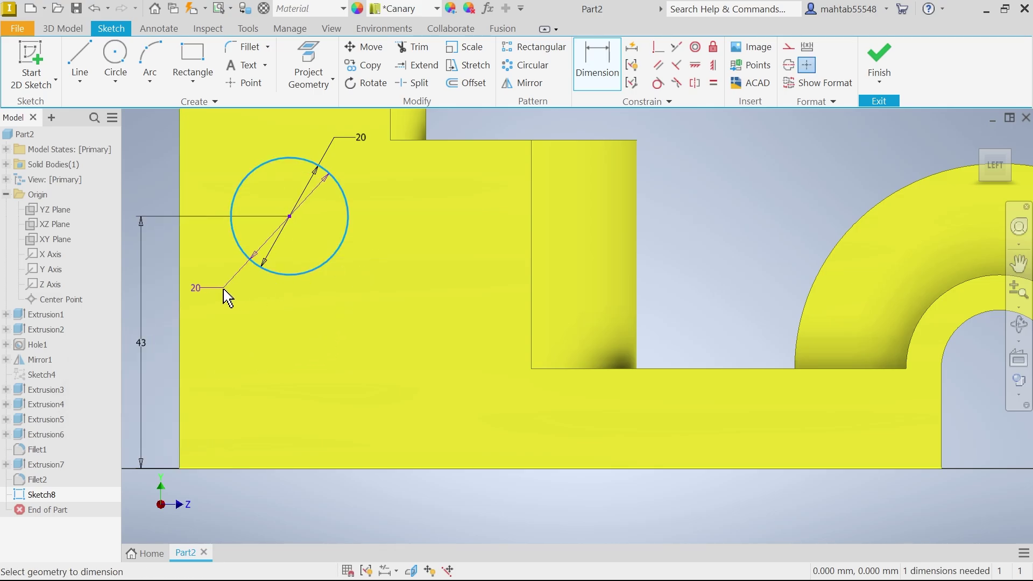
left_click(180, 297)
left_click(218, 321)
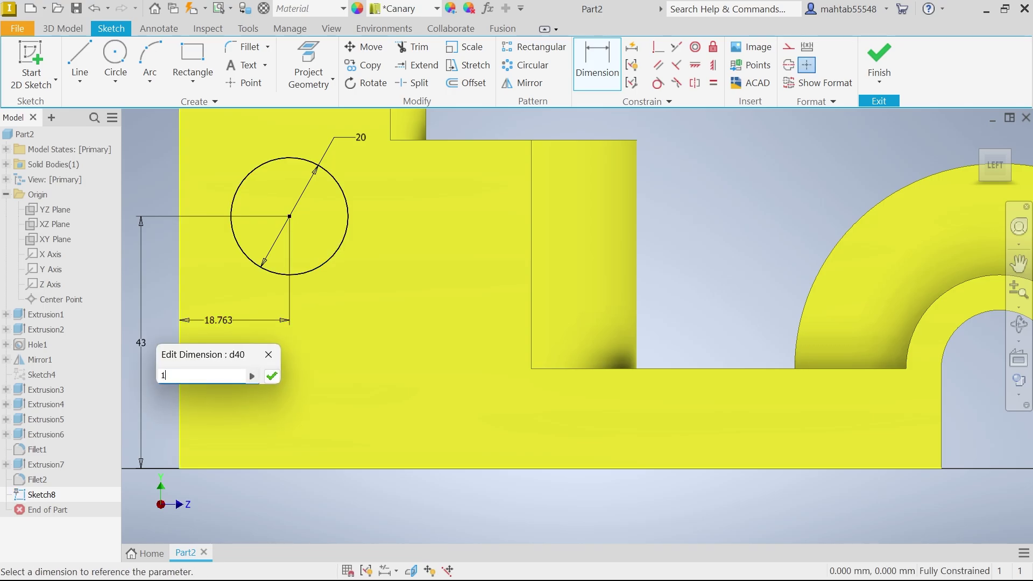
type("18")
key("Return")
left_click(880, 69)
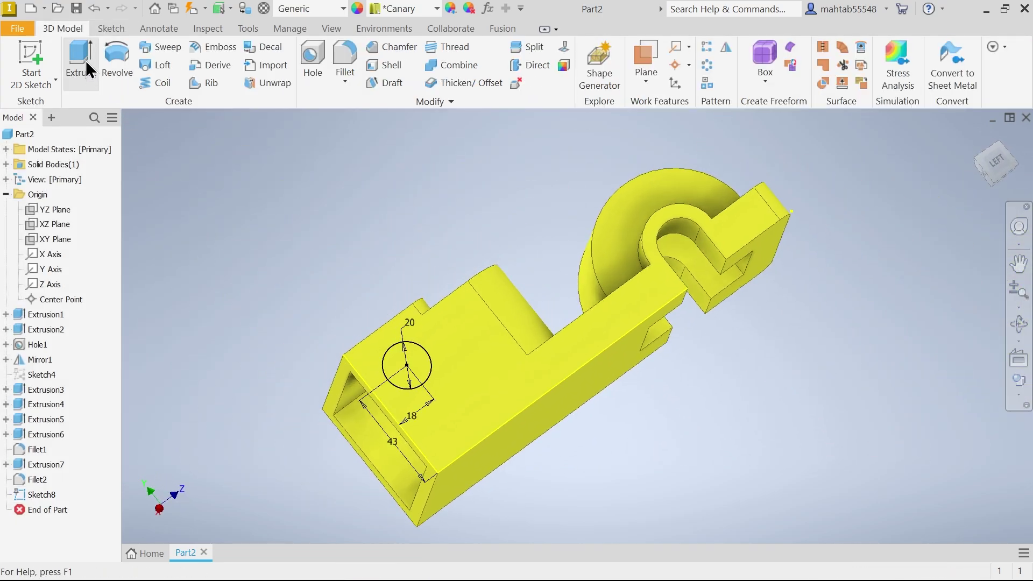
Step: Extrude the 20 mm circle as a cut into the block with the To Next extent, making a side hole into the rear pocket
left_click(82, 60)
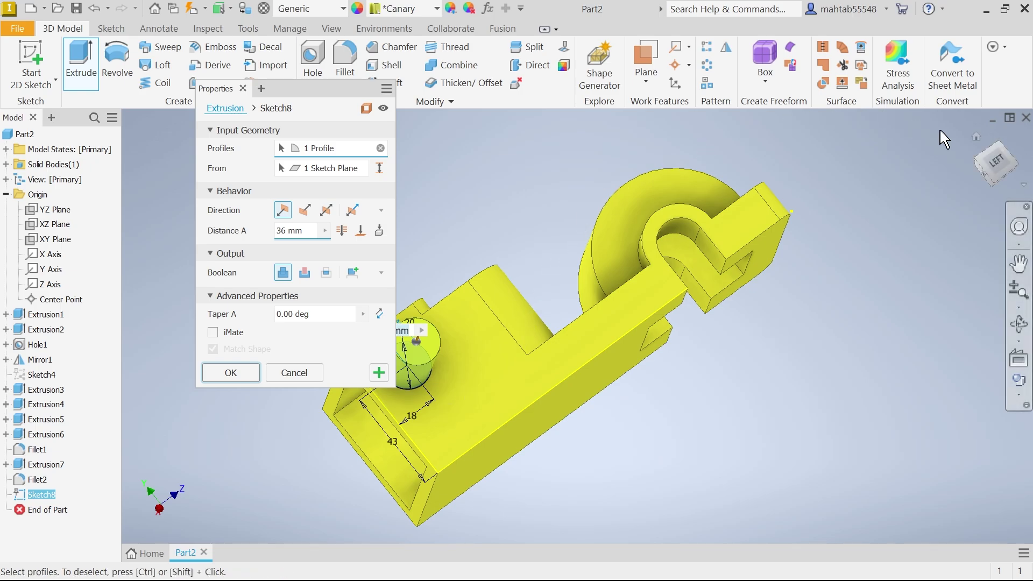
left_click(976, 137)
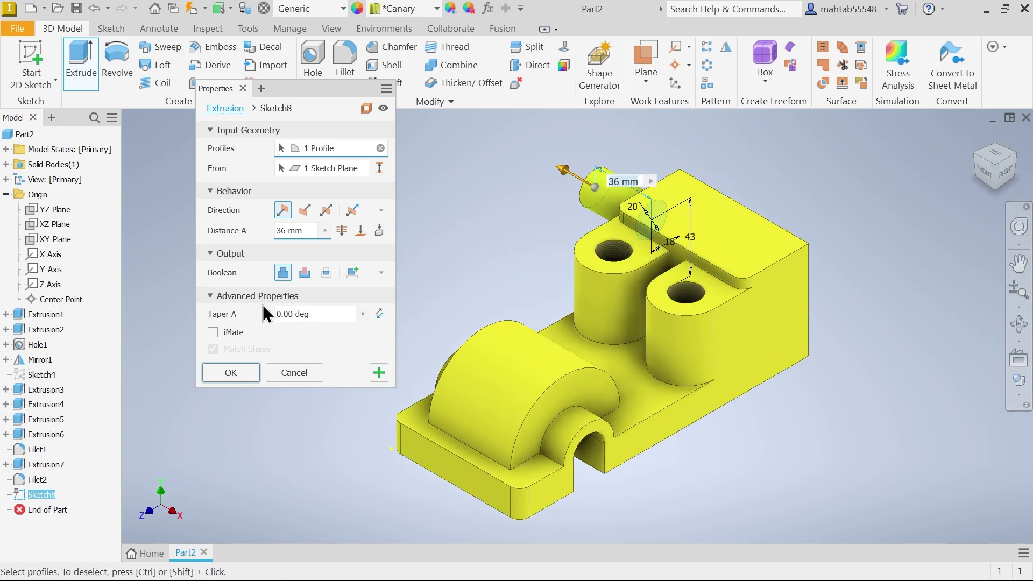
left_click(305, 273)
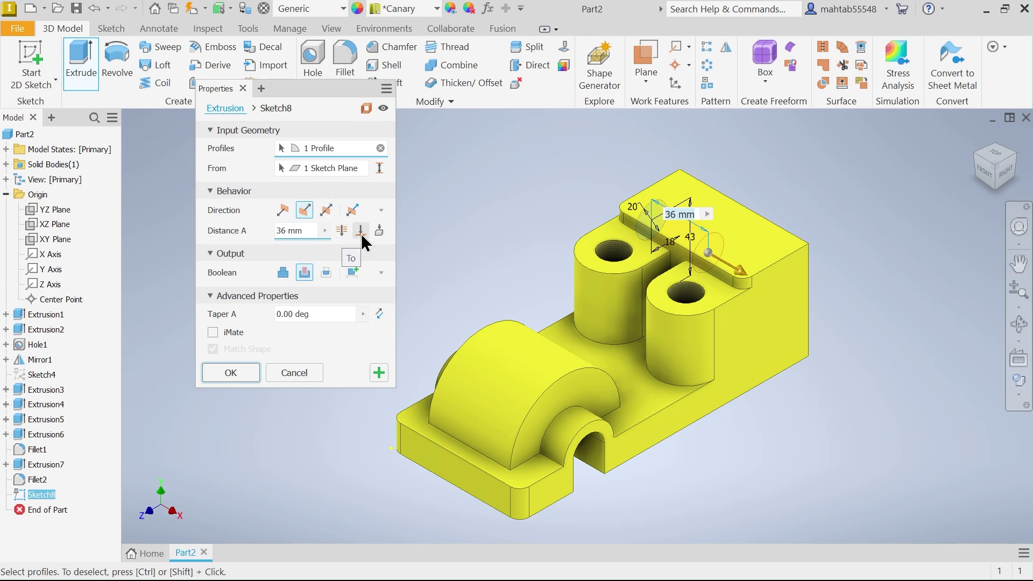
left_click(380, 231)
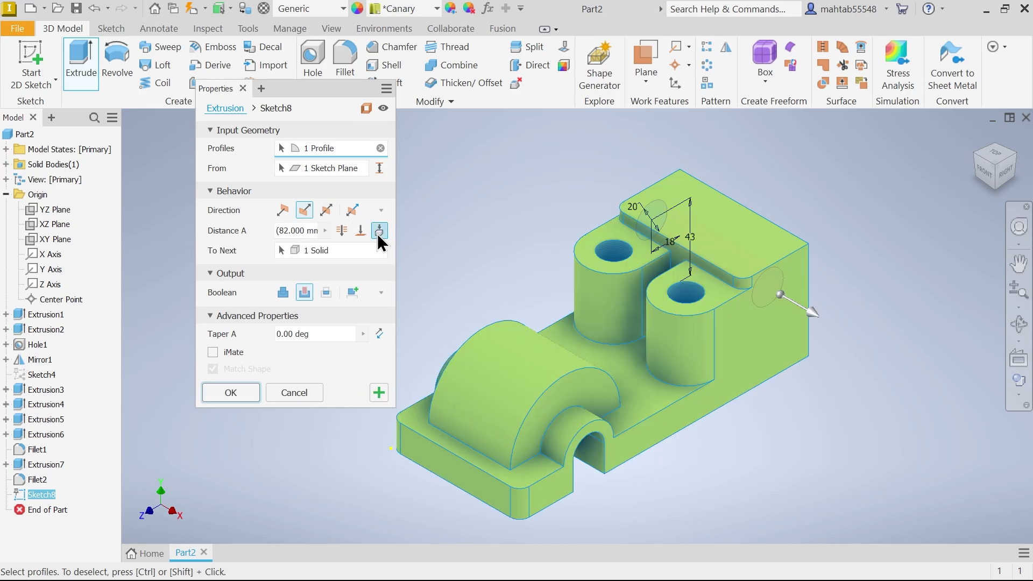
key("F2")
key("Caps_Lock")
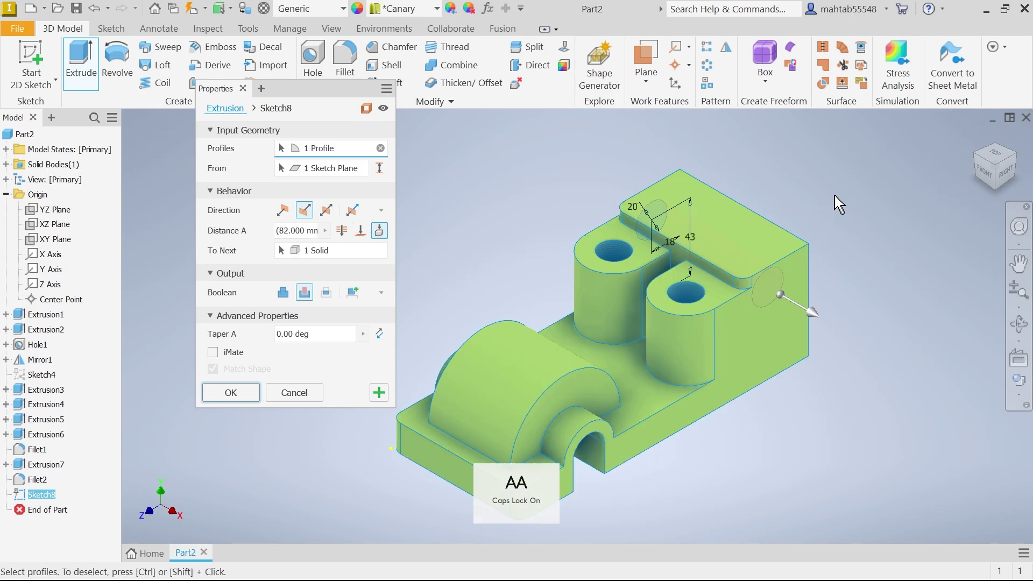
left_click_drag(837, 198, 706, 237)
key("F4")
key("Escape")
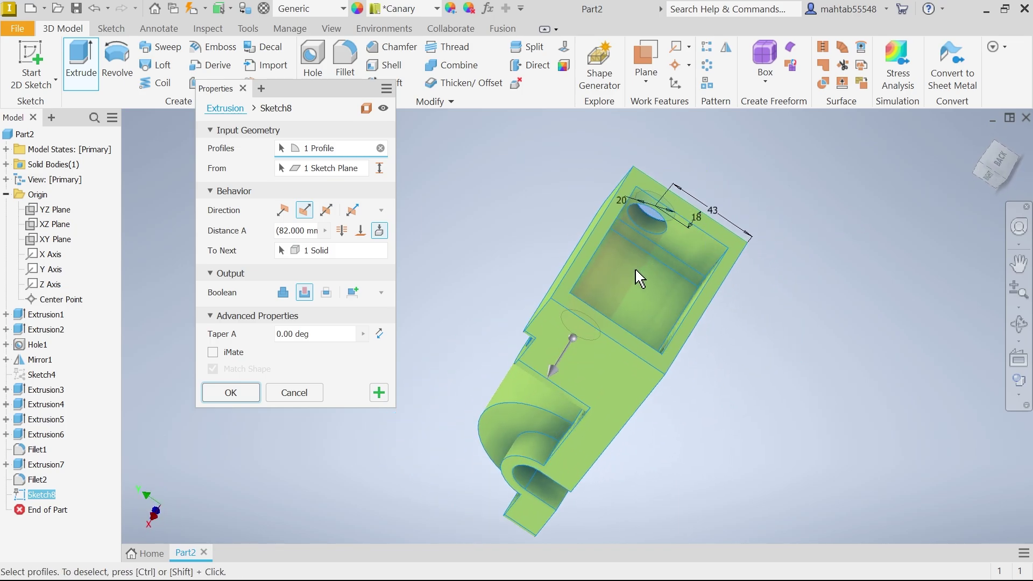
key("F4")
left_click_drag(895, 208, 824, 219)
key("Escape")
left_click(231, 393)
Step: Assign the Steel material to the part and return to the home view
key("F4")
mouse_move(619, 323)
left_mouse_down()
mouse_move(780, 217)
mouse_move(799, 215)
mouse_move(812, 231)
left_mouse_up()
key("Escape")
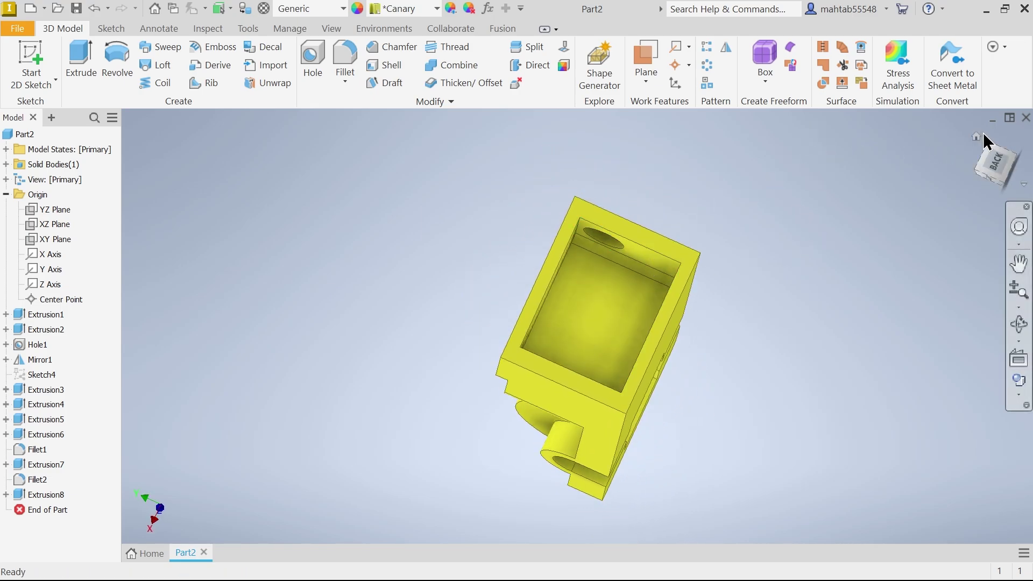
left_click(975, 137)
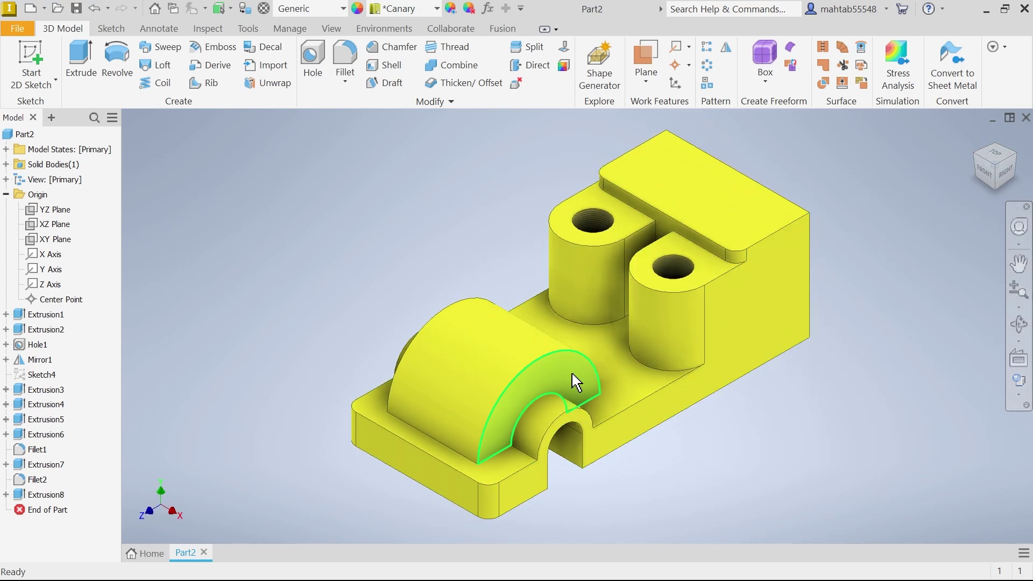
mouse_move(773, 427)
middle_mouse_down("shift")
mouse_move(768, 323)
mouse_move(777, 438)
mouse_move(789, 424)
middle_mouse_up("shift")
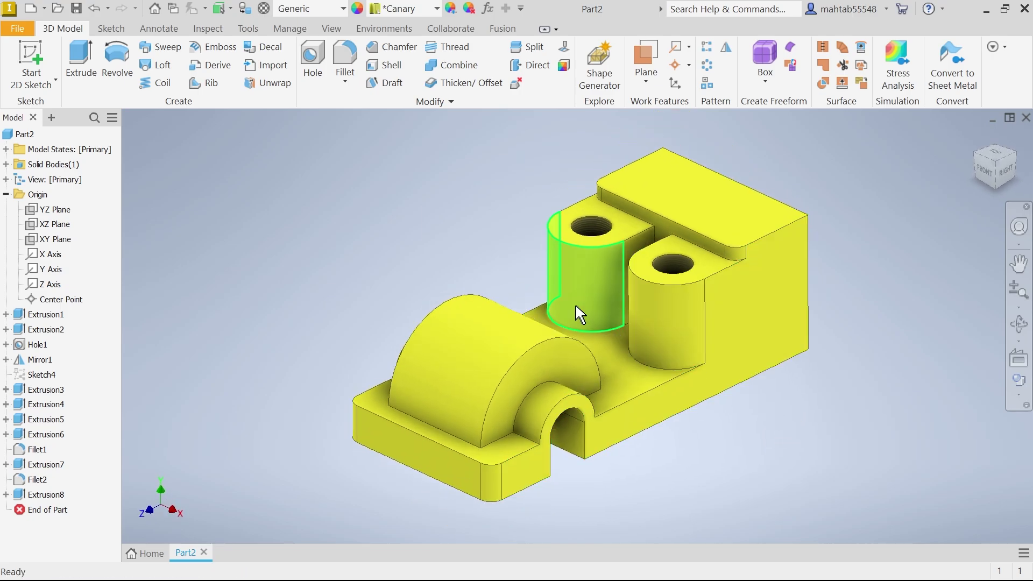
left_click(303, 11)
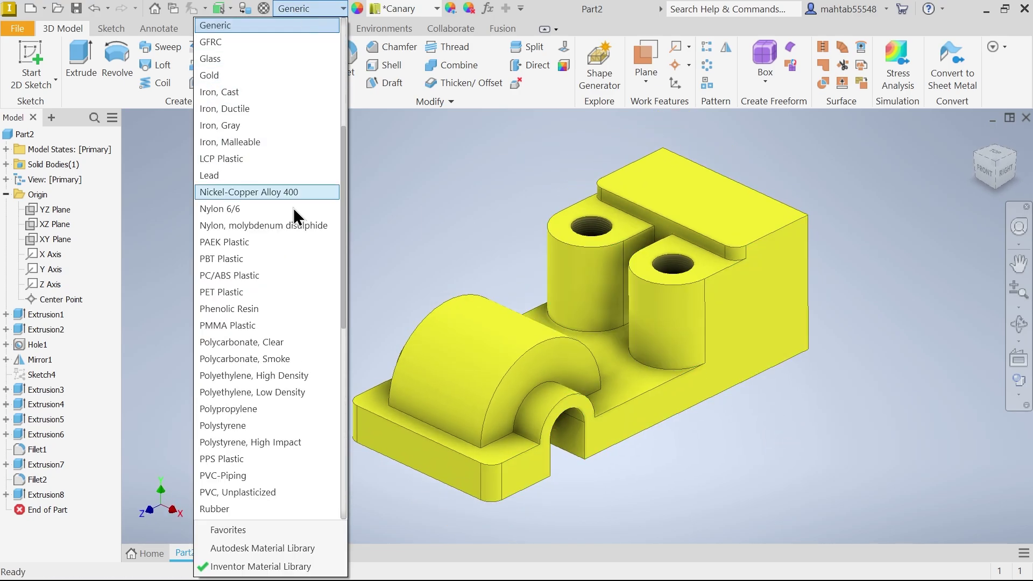
scroll(291, 262, "down", 9)
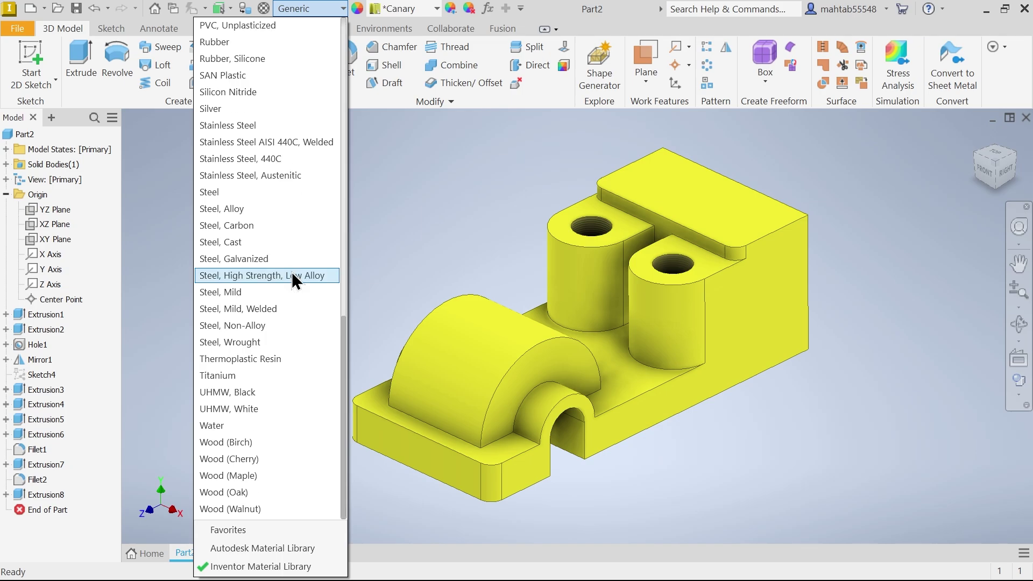
left_click(247, 192)
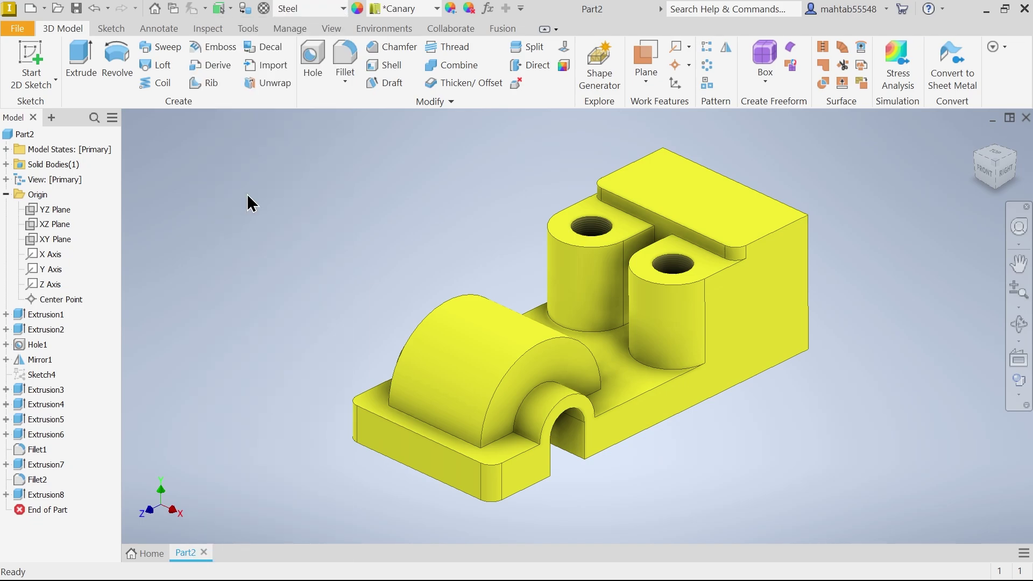
left_click(422, 8)
left_click(421, 6)
left_click(977, 138)
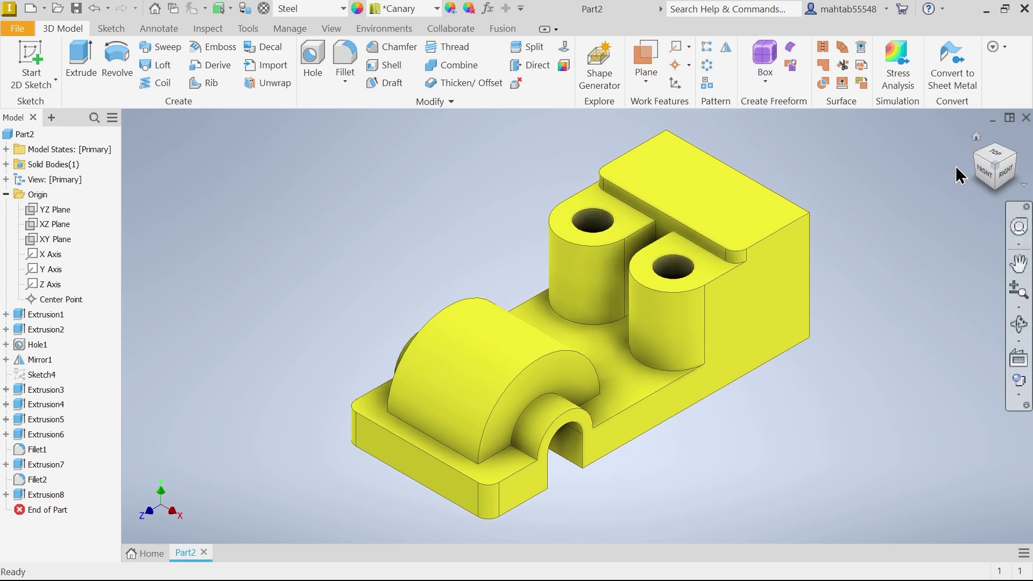